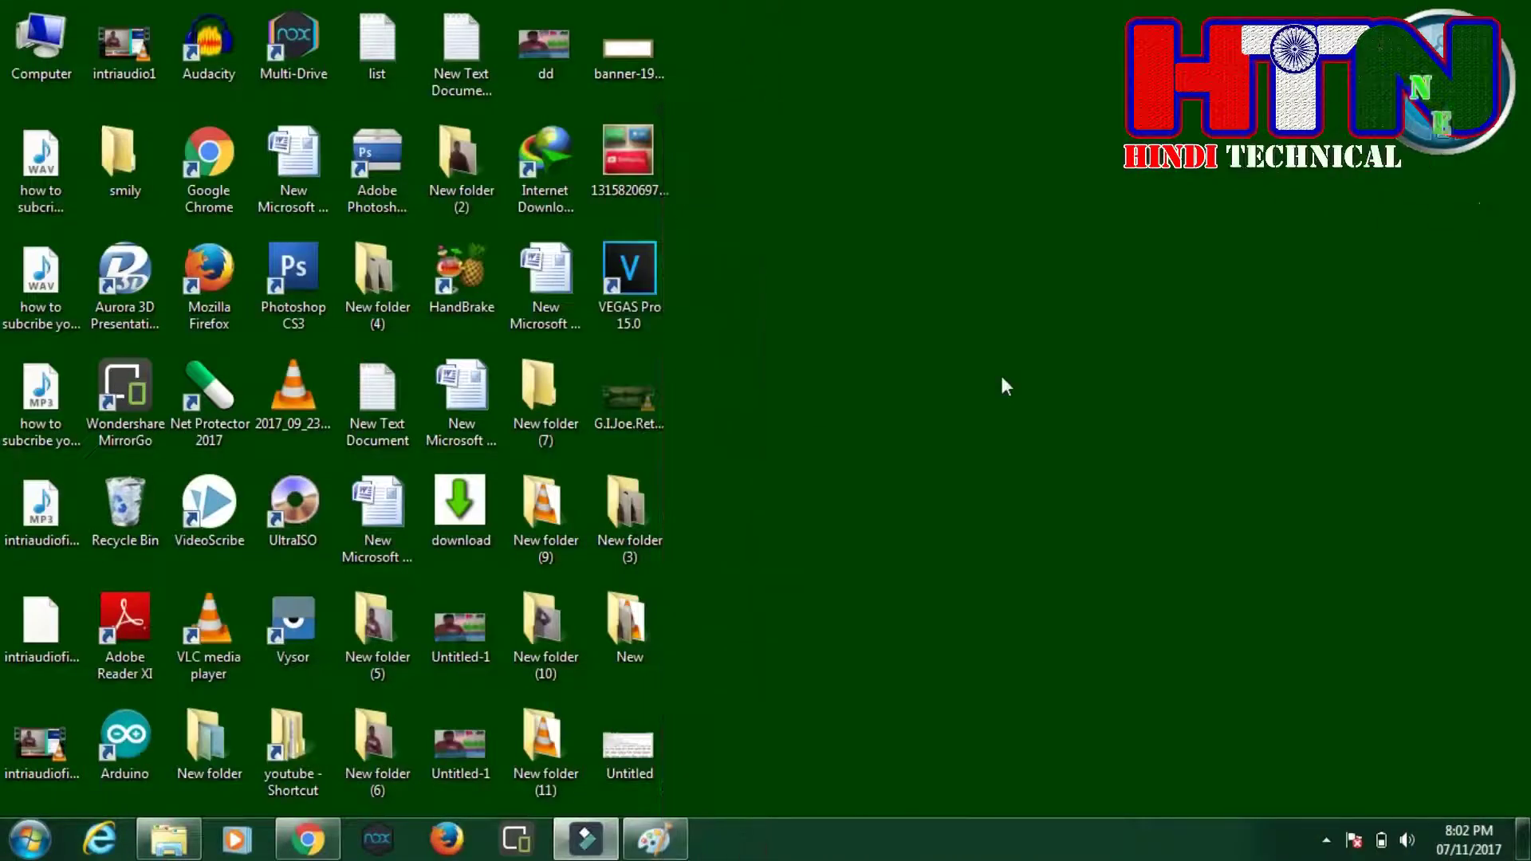
Launch Photoshop CS3 and reopen the most recent image, the blue brush-stroke banner photo.
double_click(293, 279)
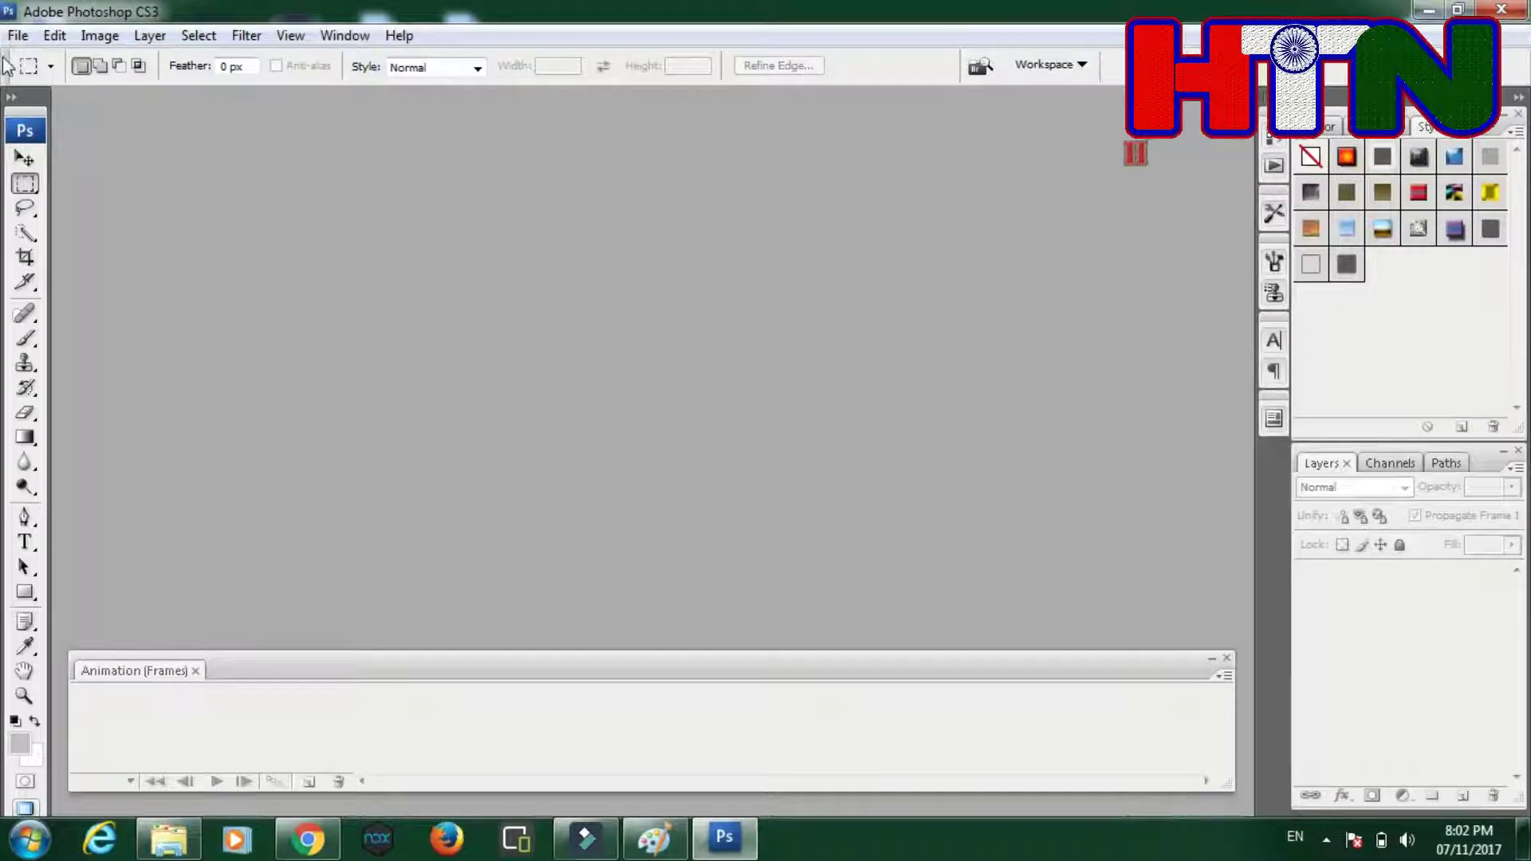
click(17, 36)
mouse_move(60, 167)
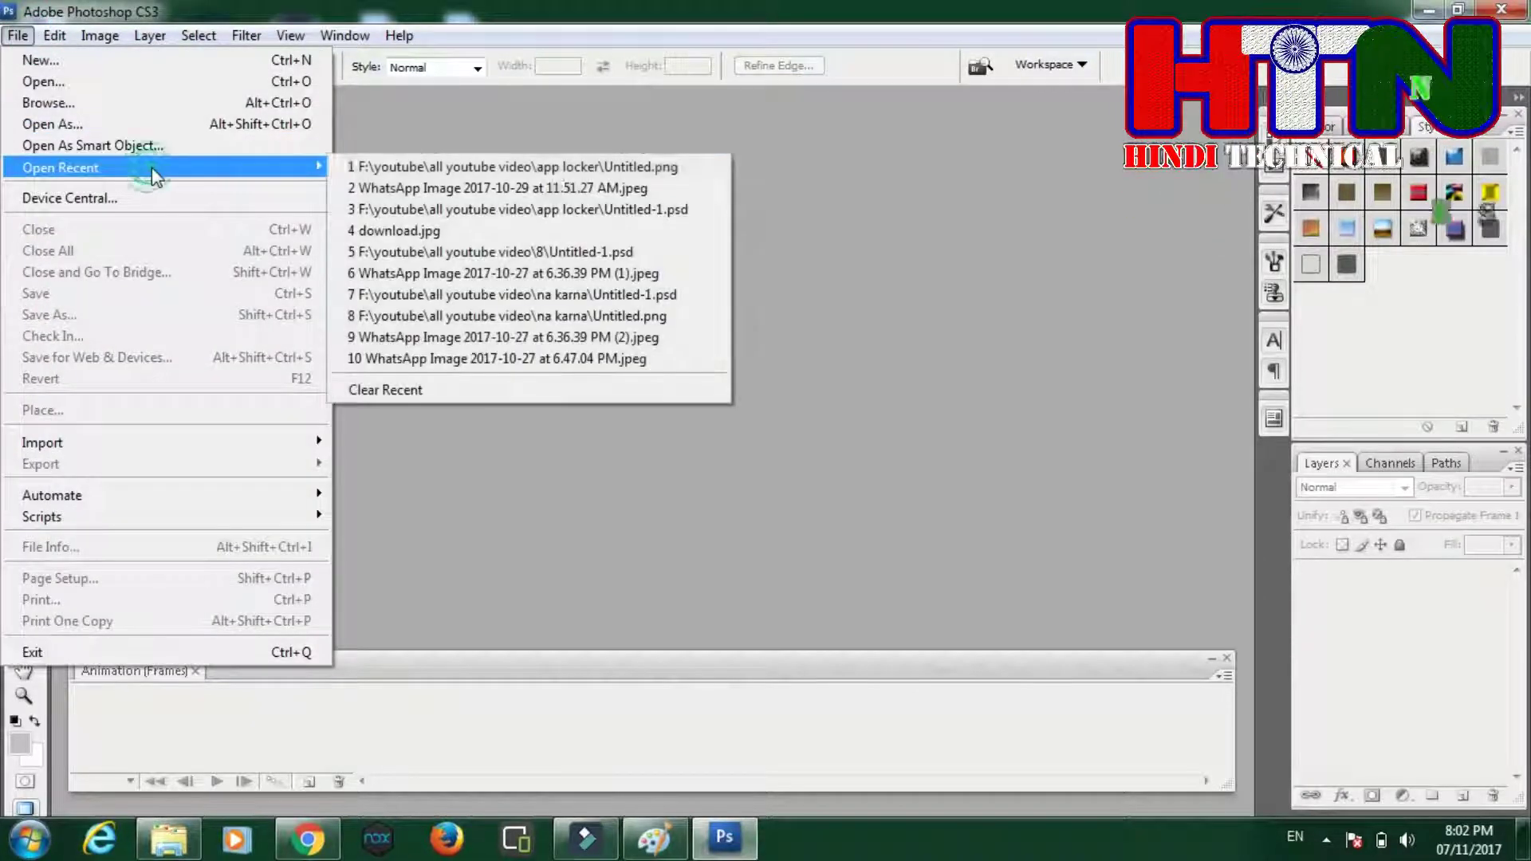
click(551, 168)
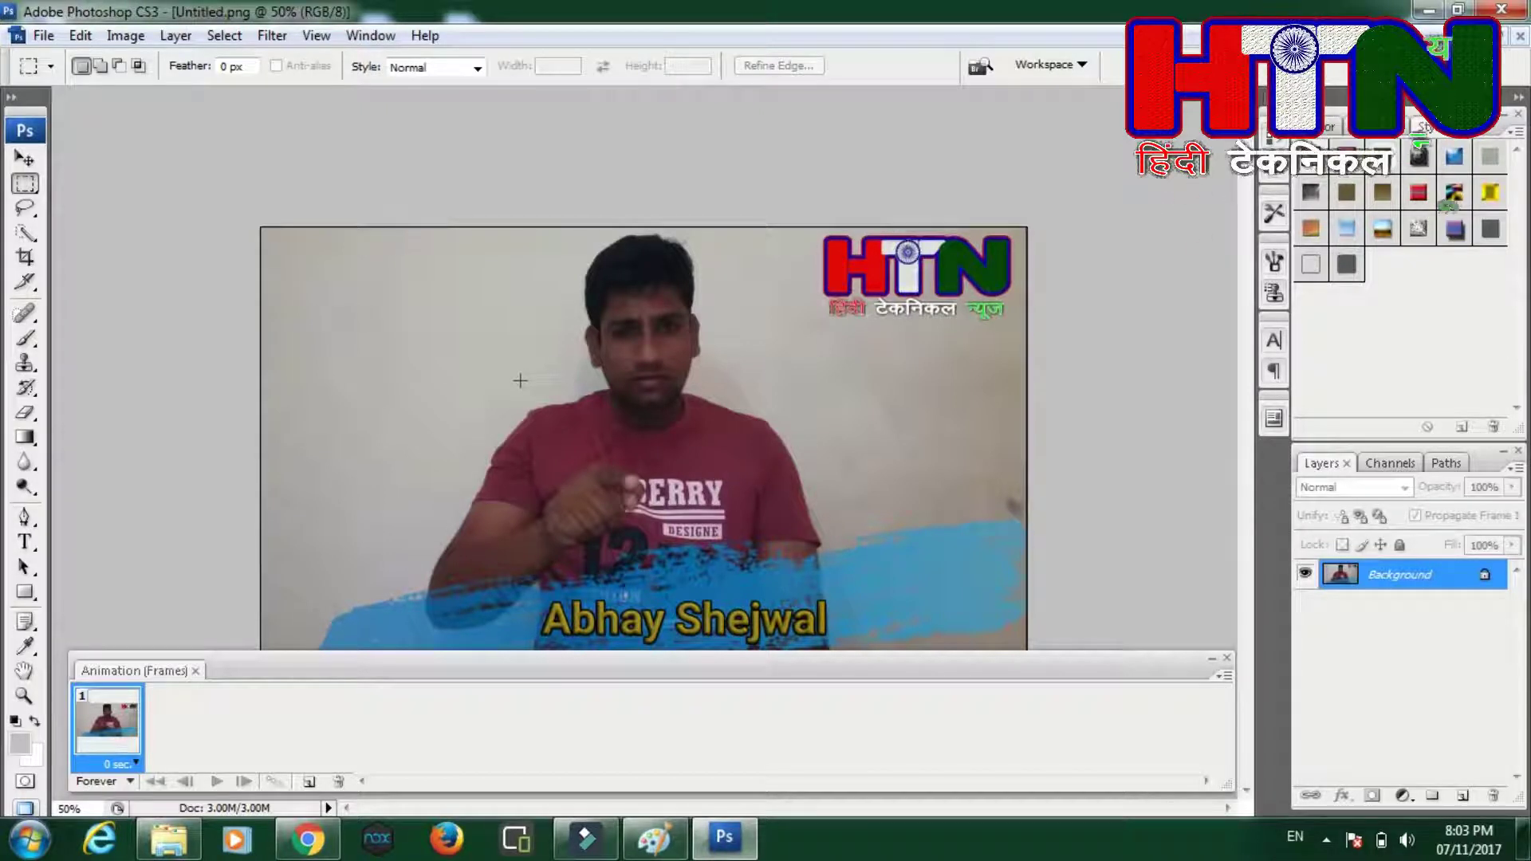
Switch keyboard input to Hindi and start a text layer with the word हिंदी.
click(1297, 839)
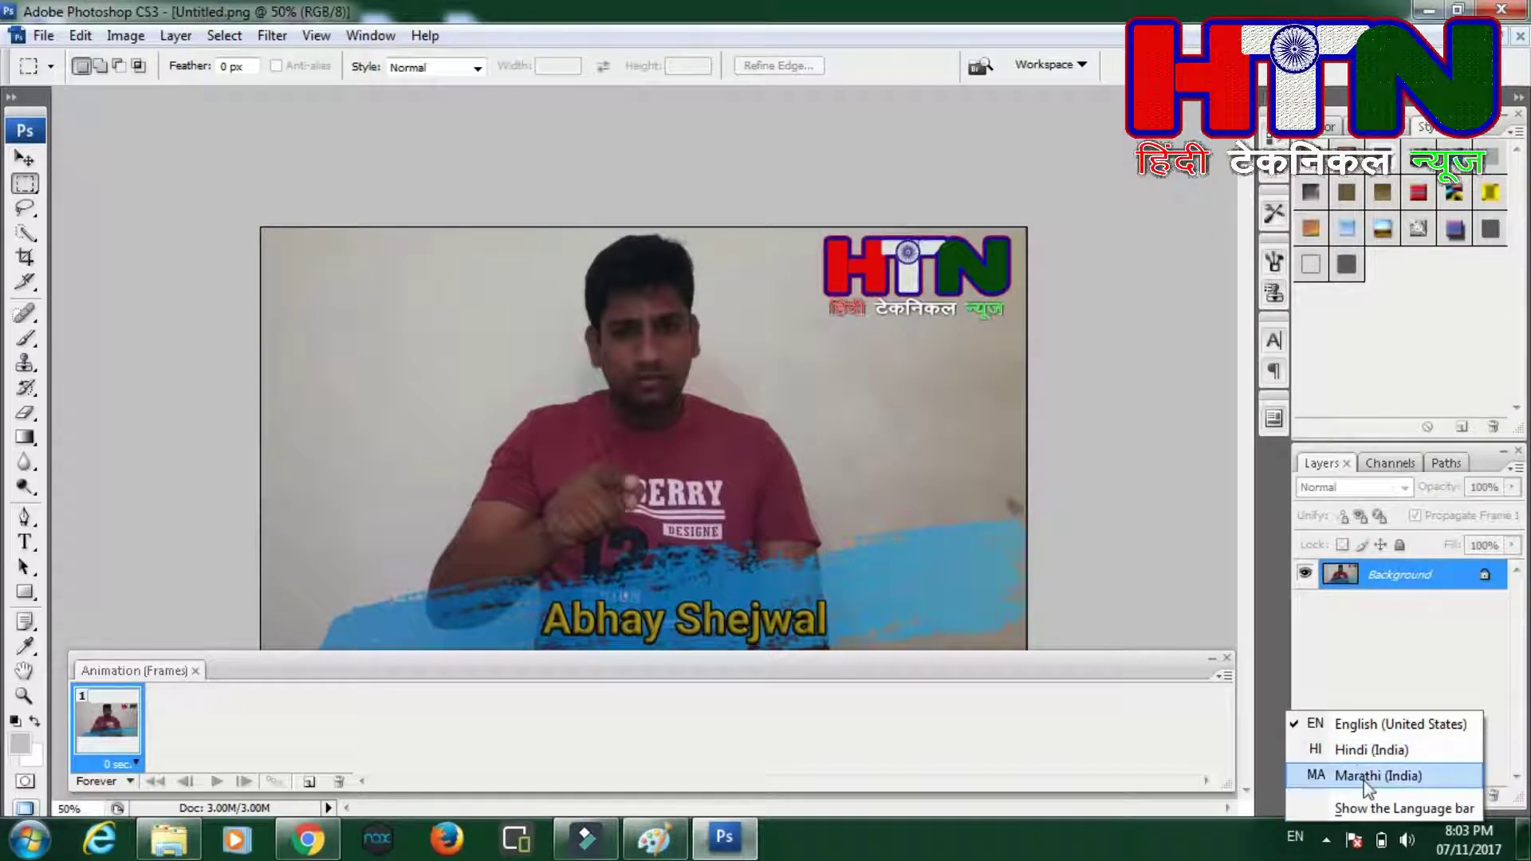
click(1360, 757)
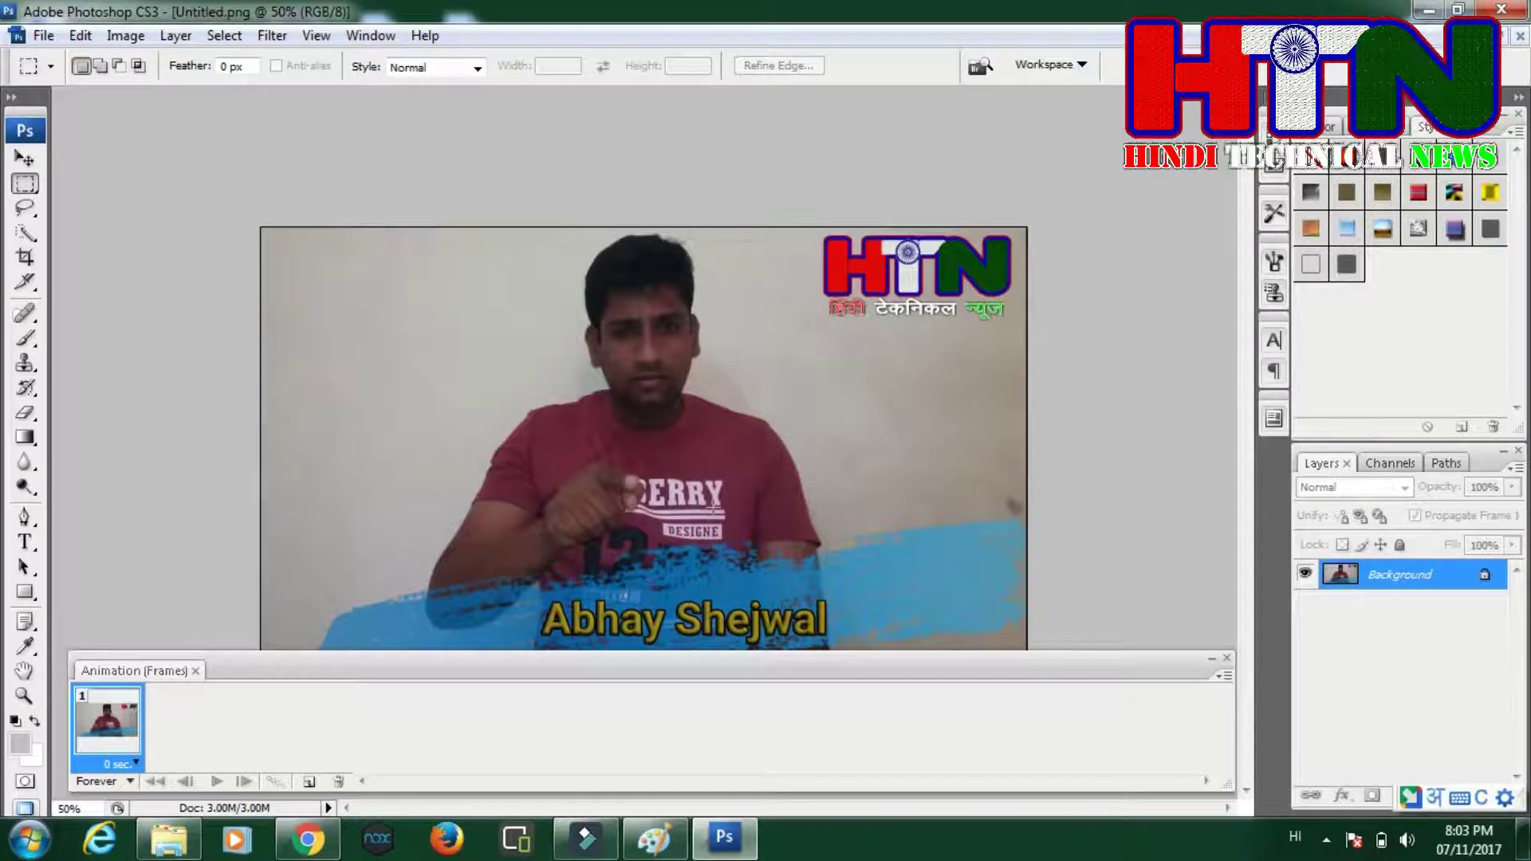
click(25, 543)
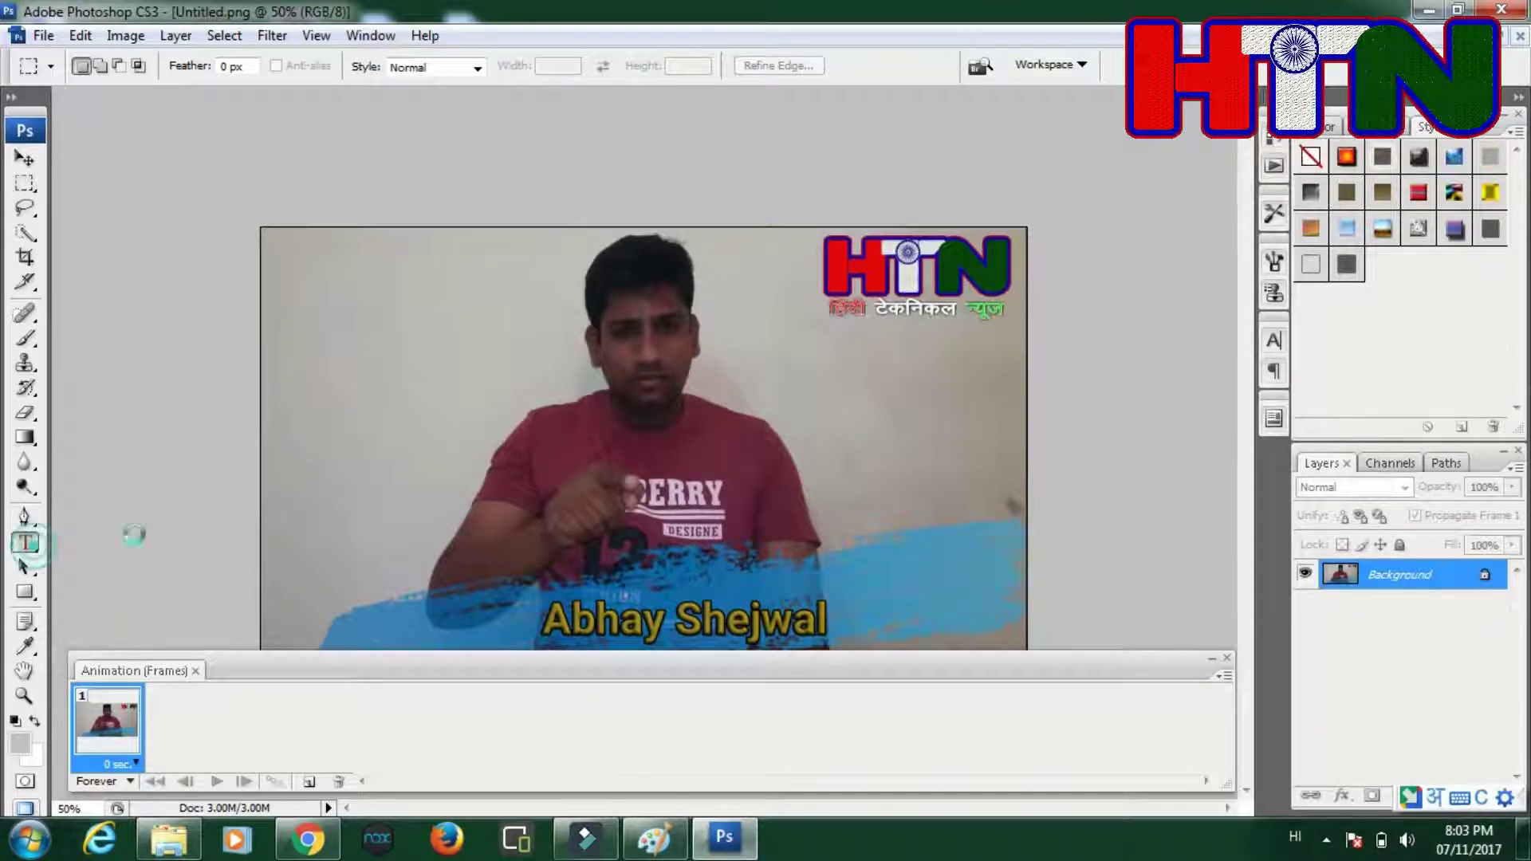
click(461, 428)
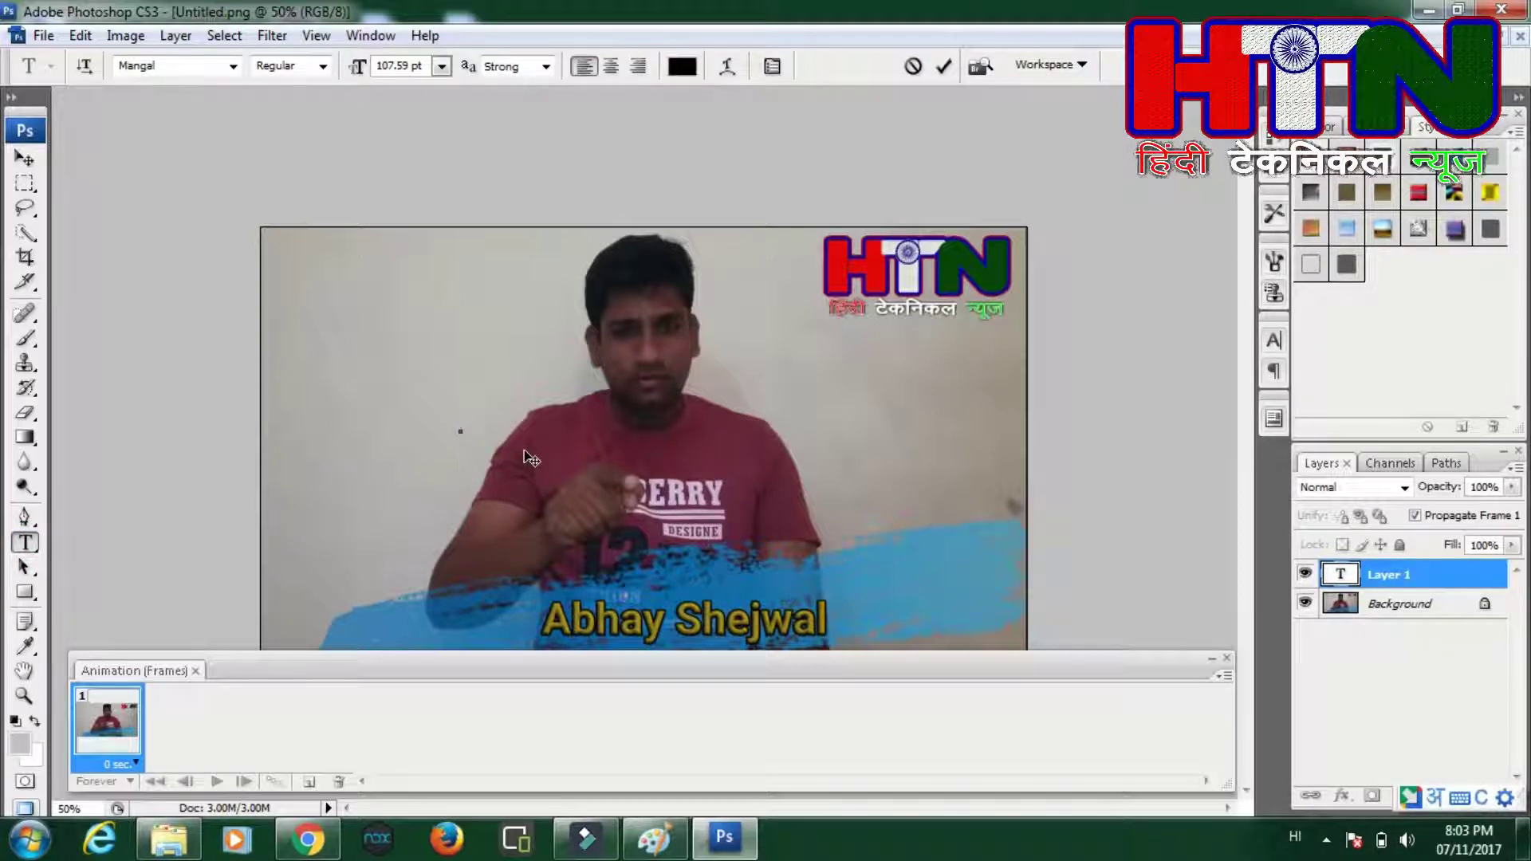
text(hin)
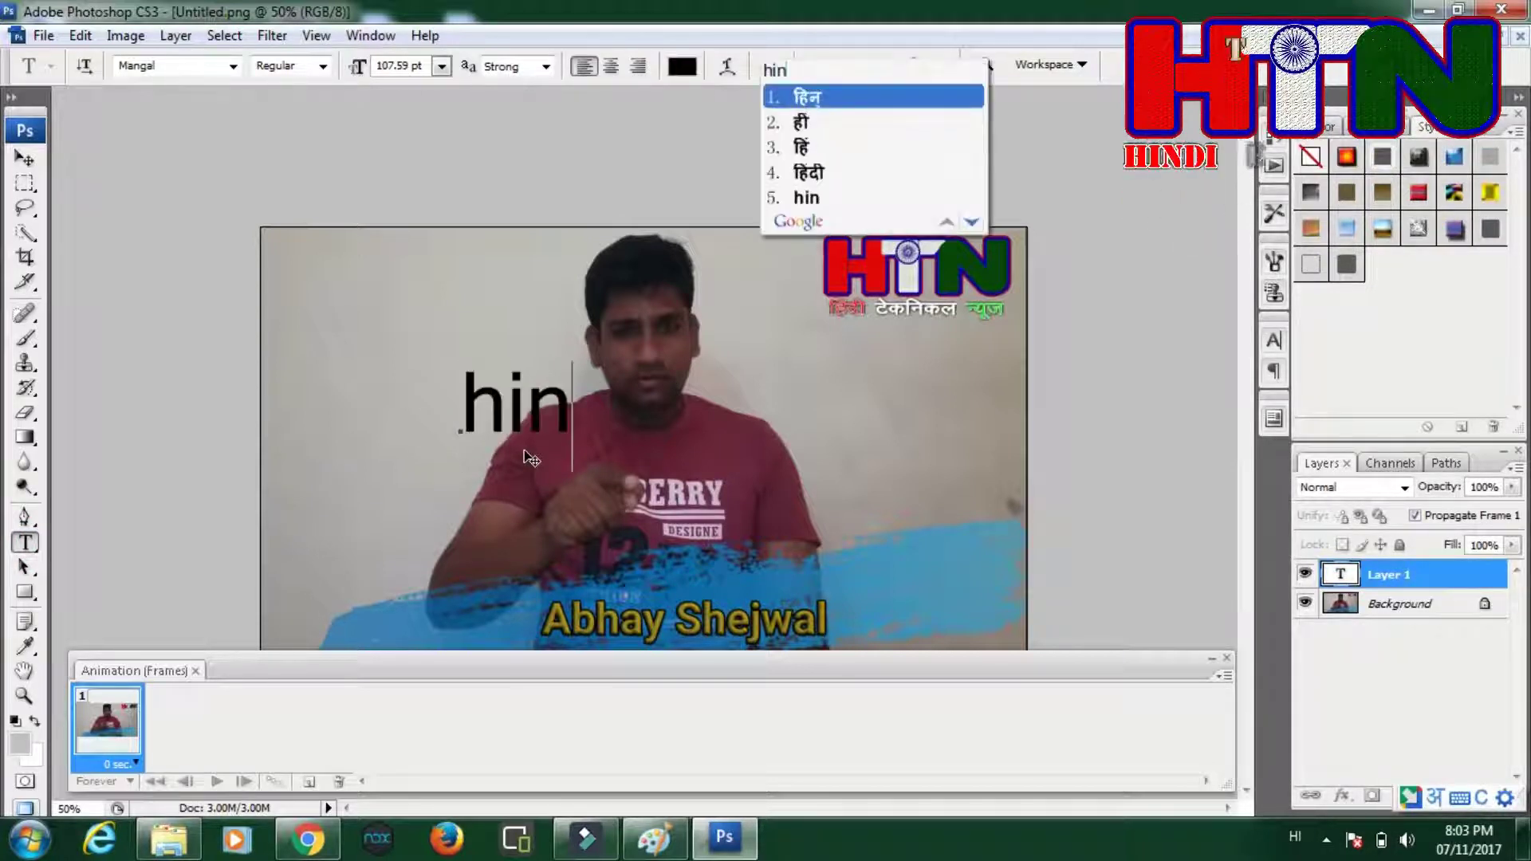
text(di)
key(space)
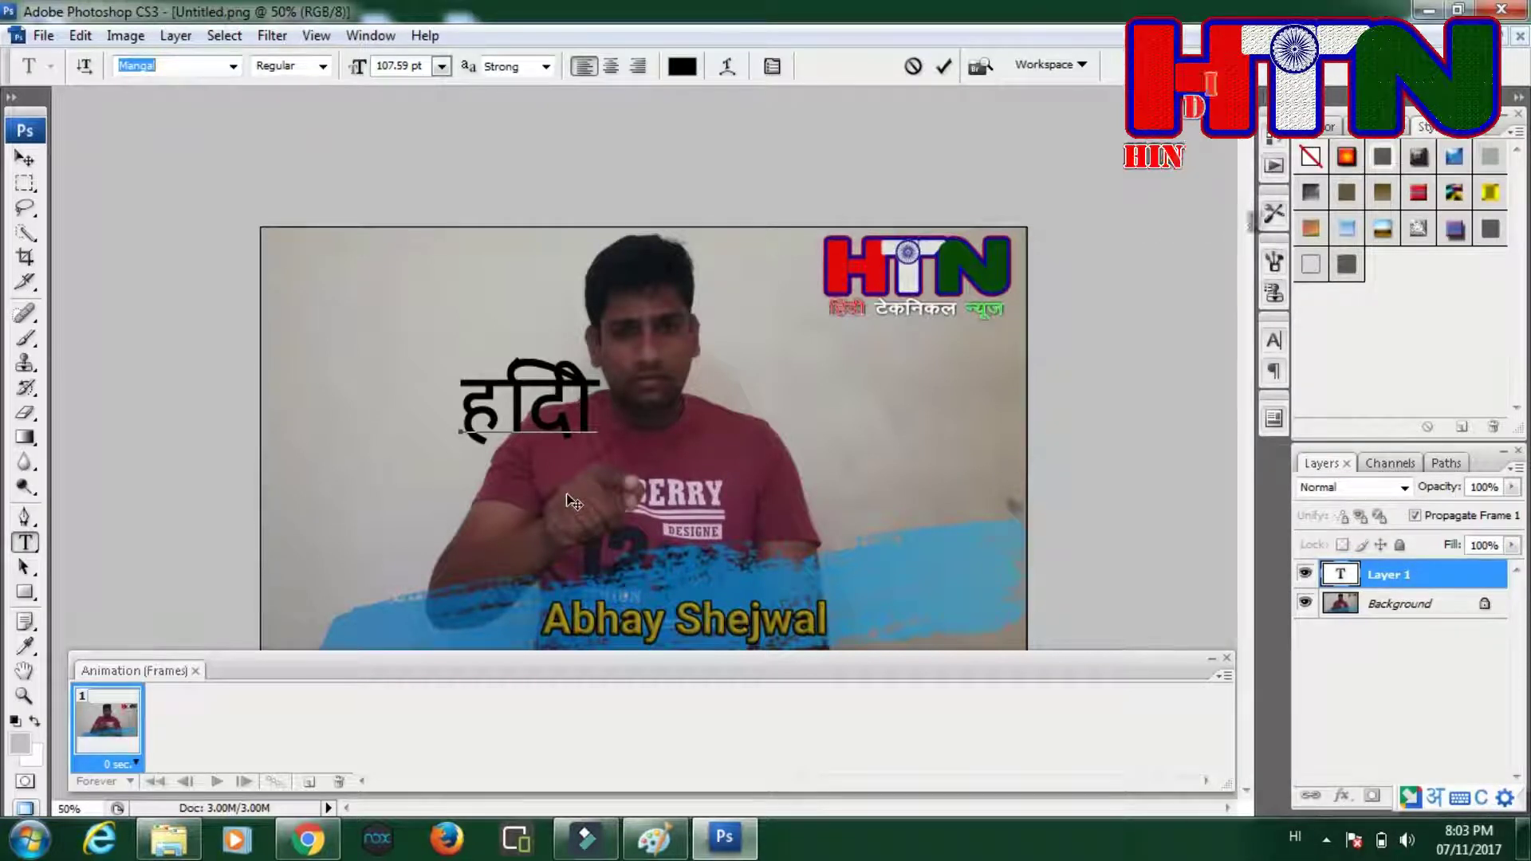
Complete the headline with the Hindi words for 'technical' and 'news'.
click(654, 413)
text(te)
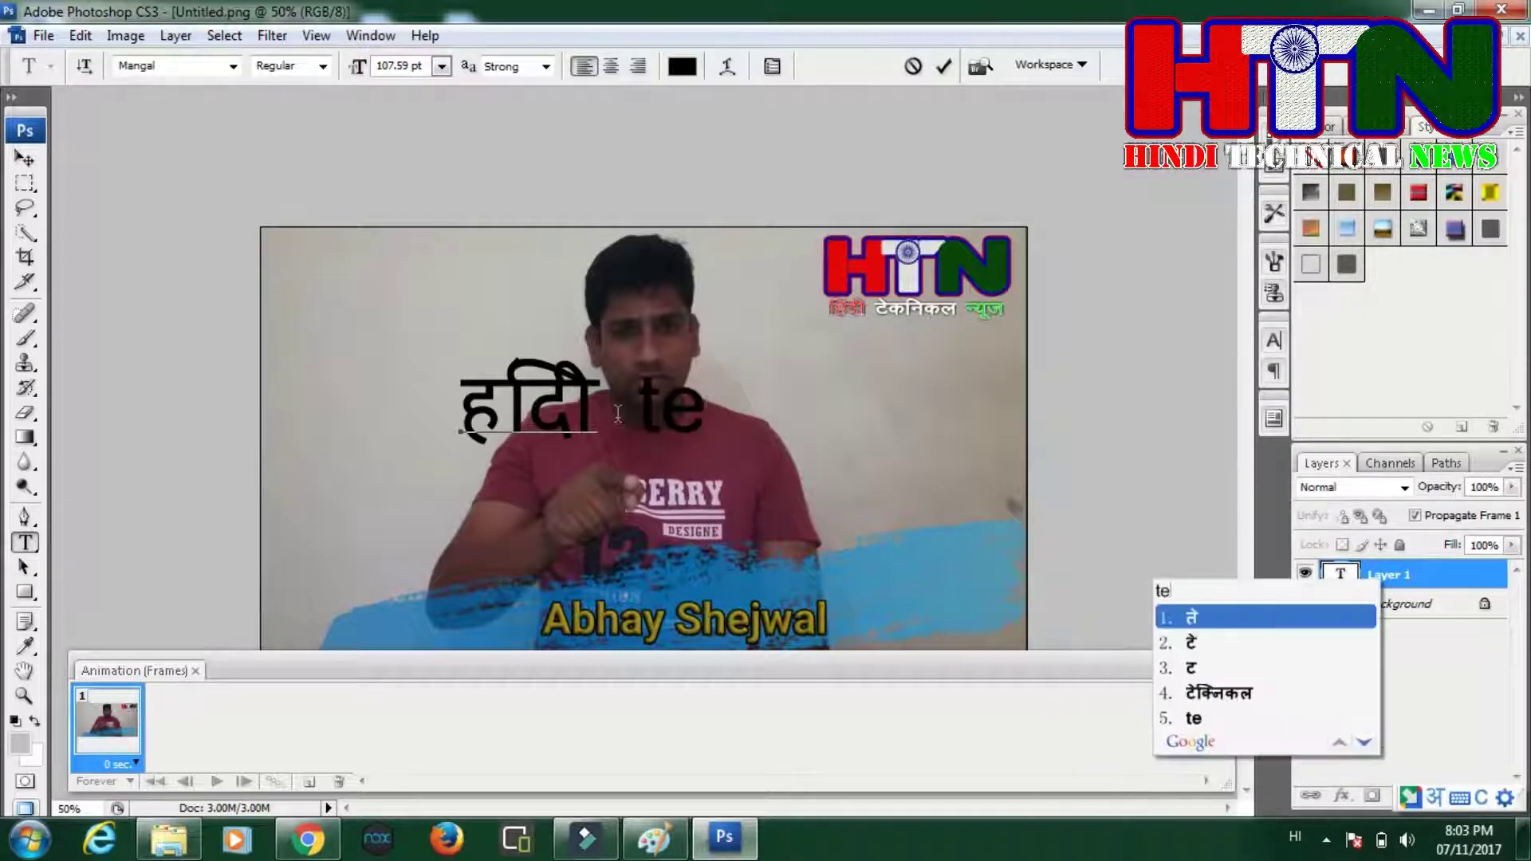
text(ch)
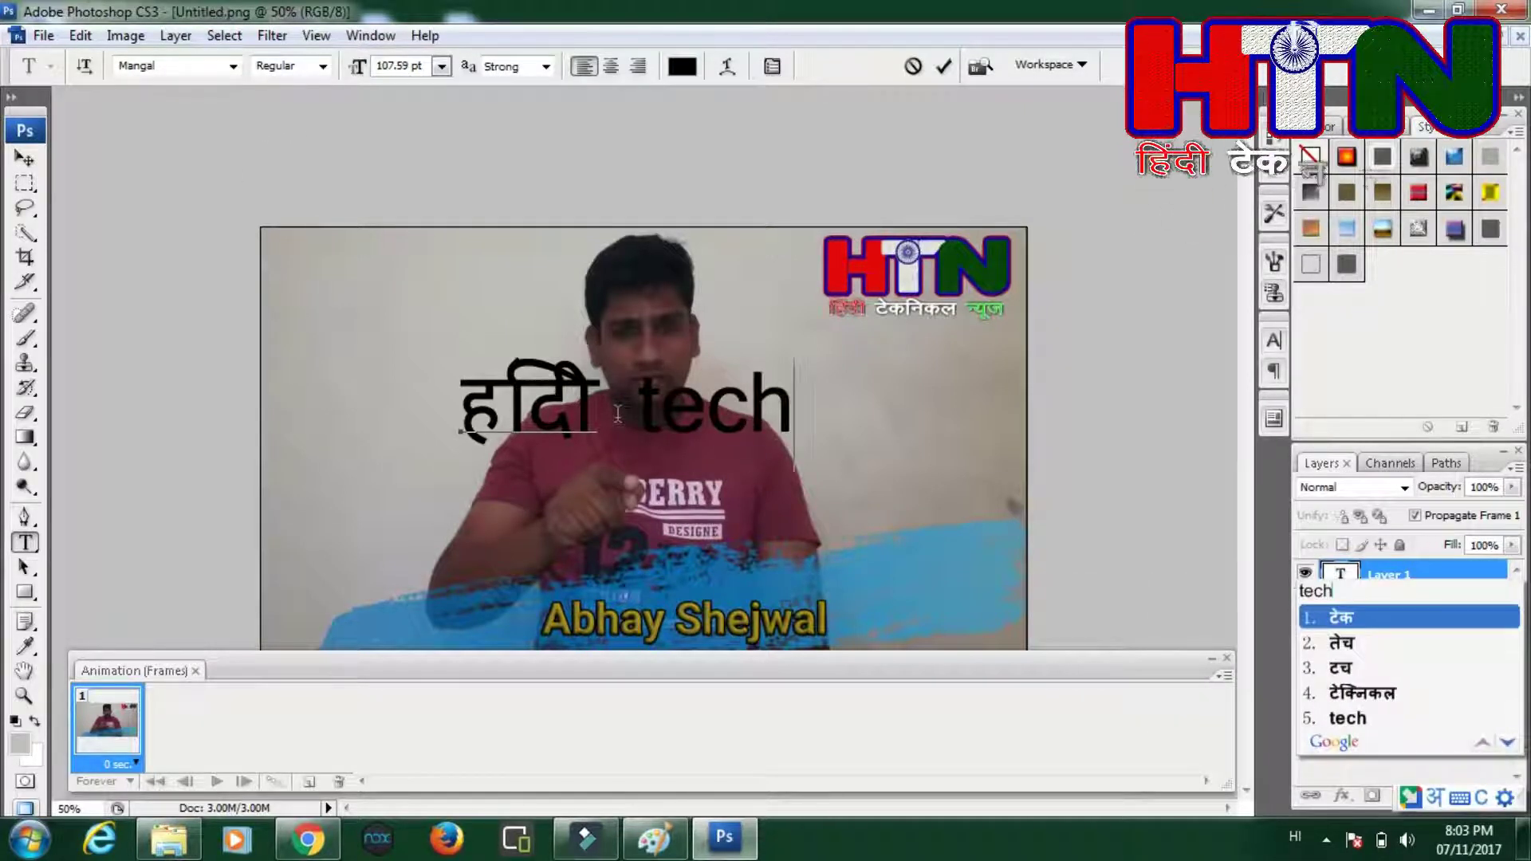
click(1389, 695)
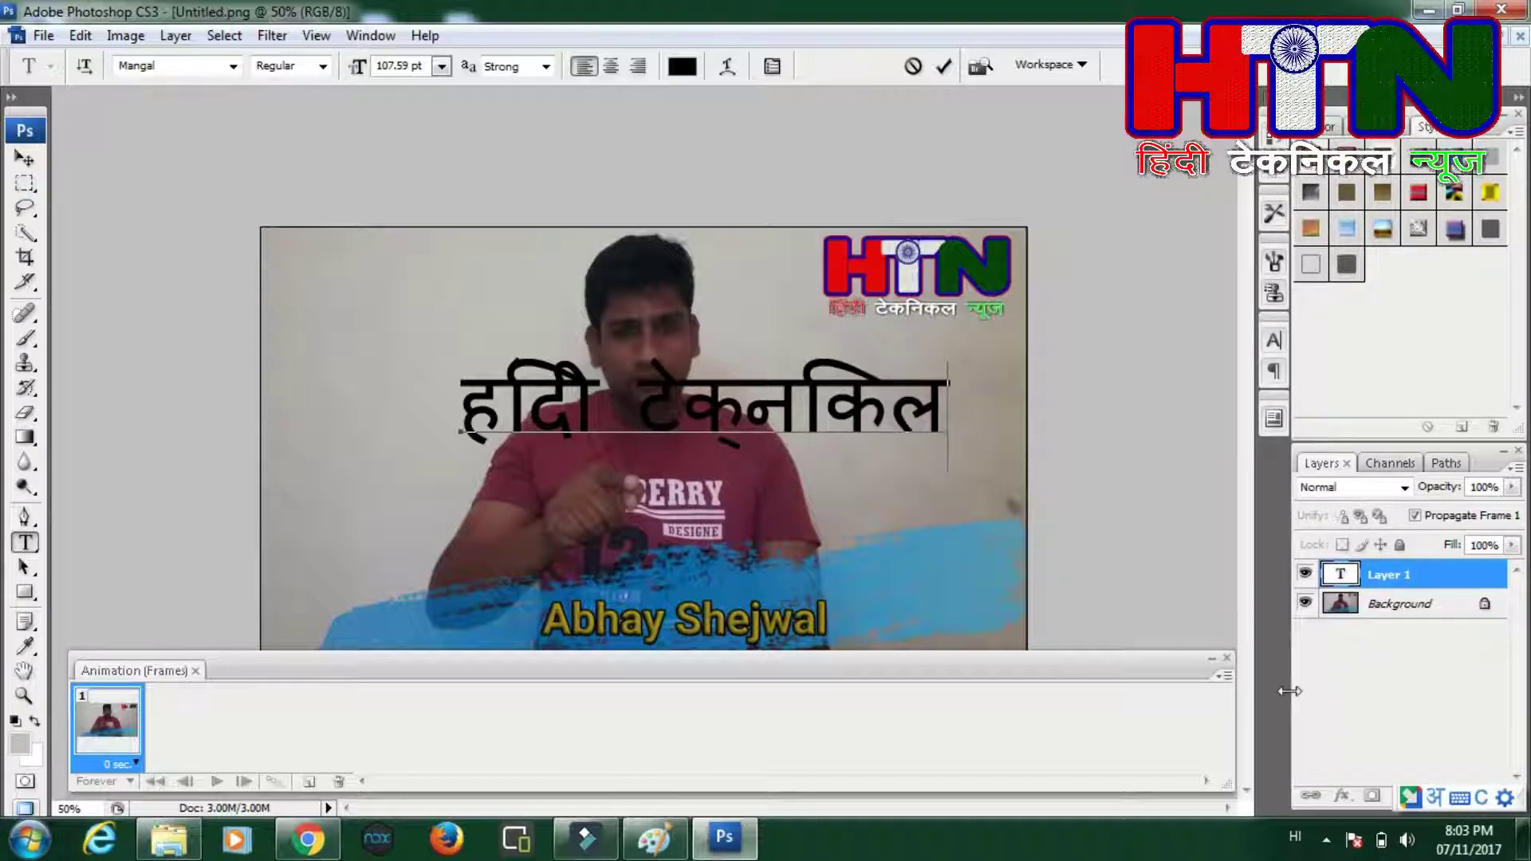
text(news)
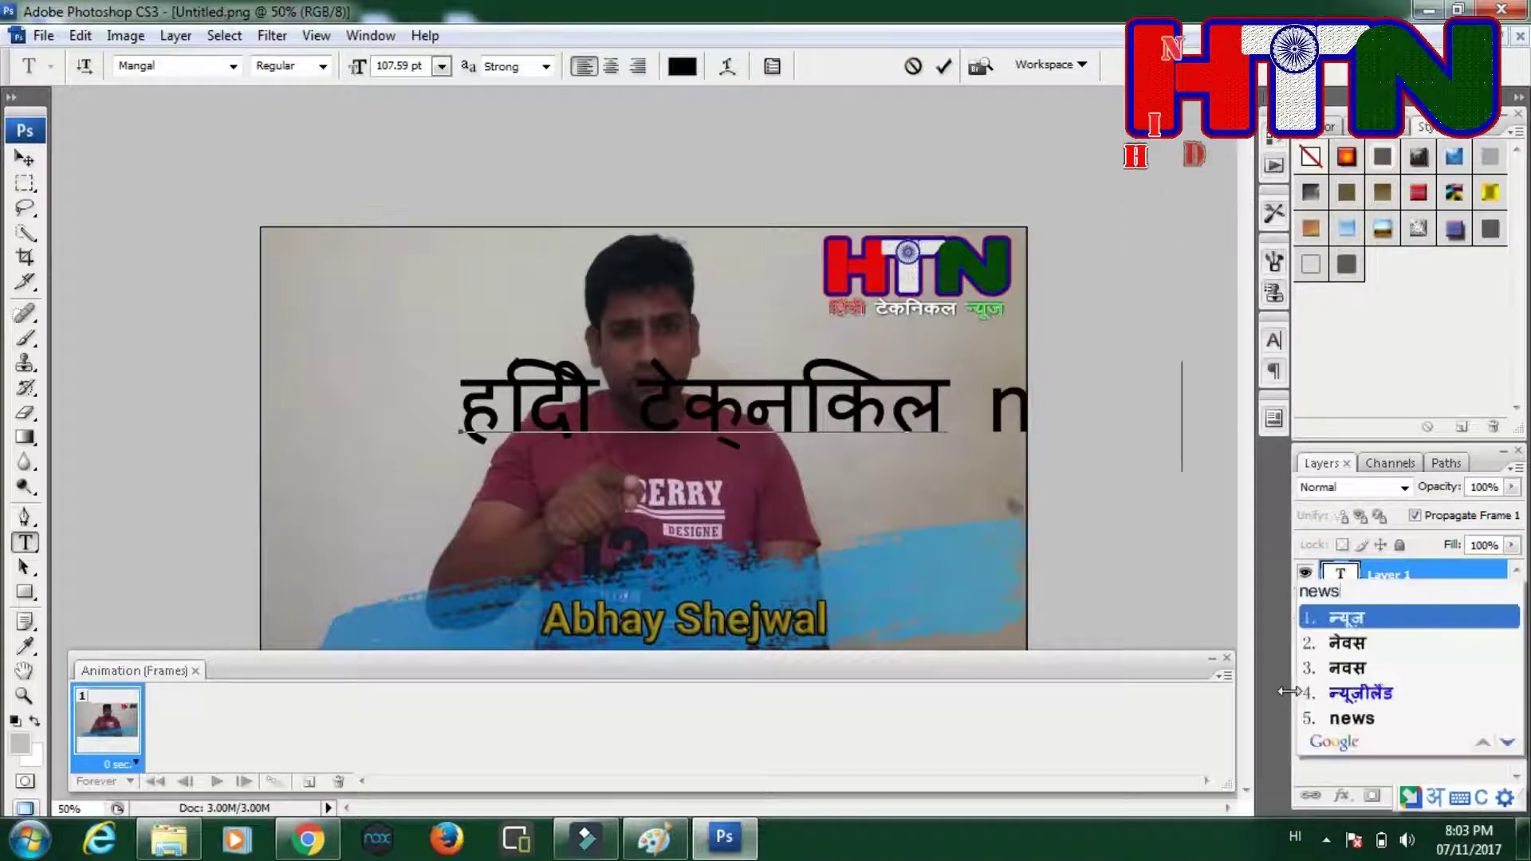
click(1356, 618)
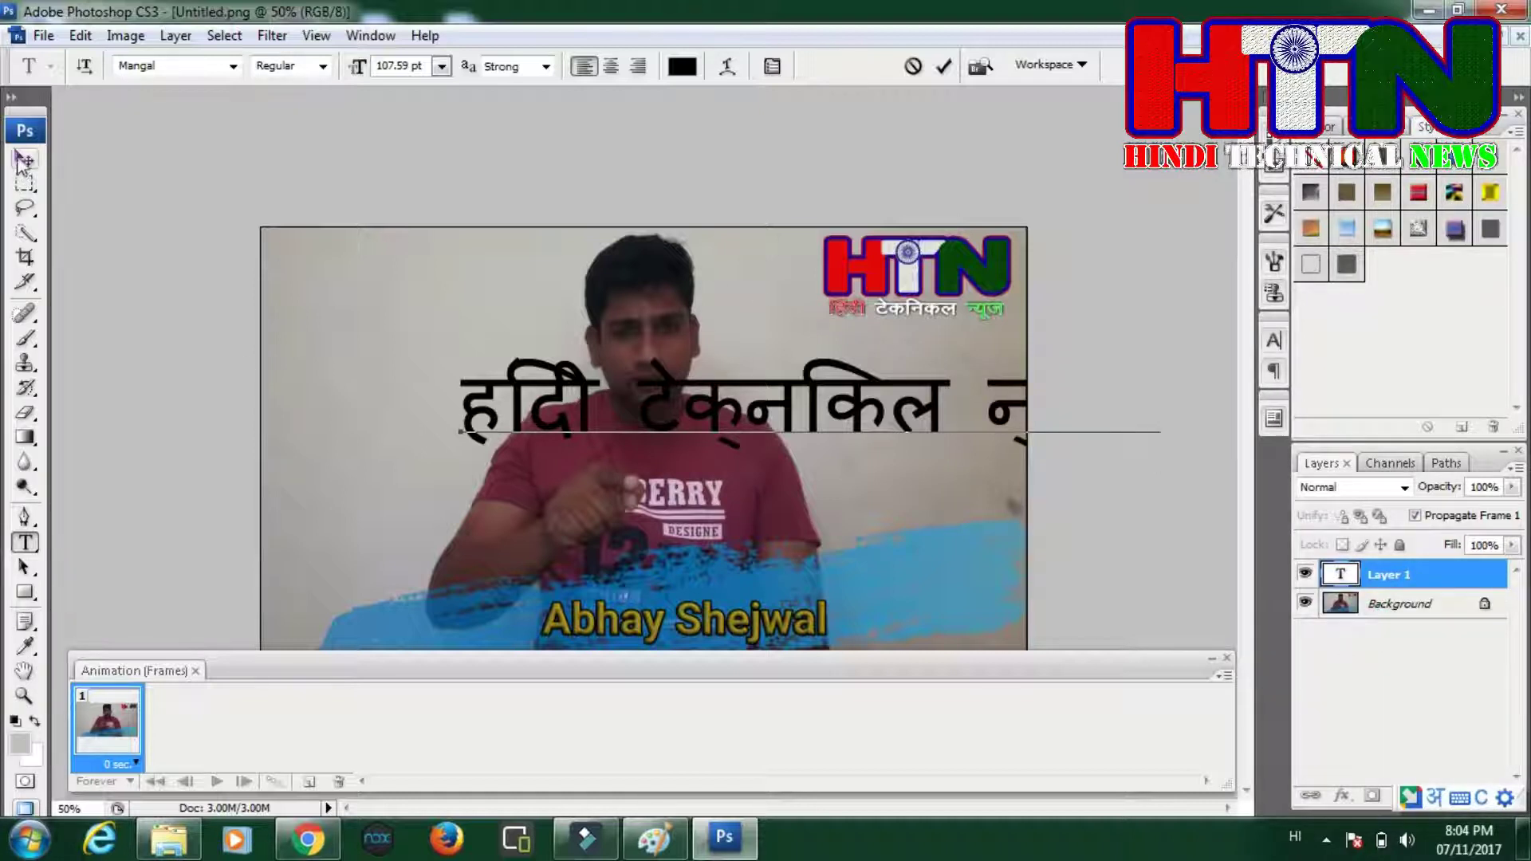
click(23, 161)
Drag the Hindi headline layer left so the full phrase fits on the photo.
drag(636, 364, 473, 377)
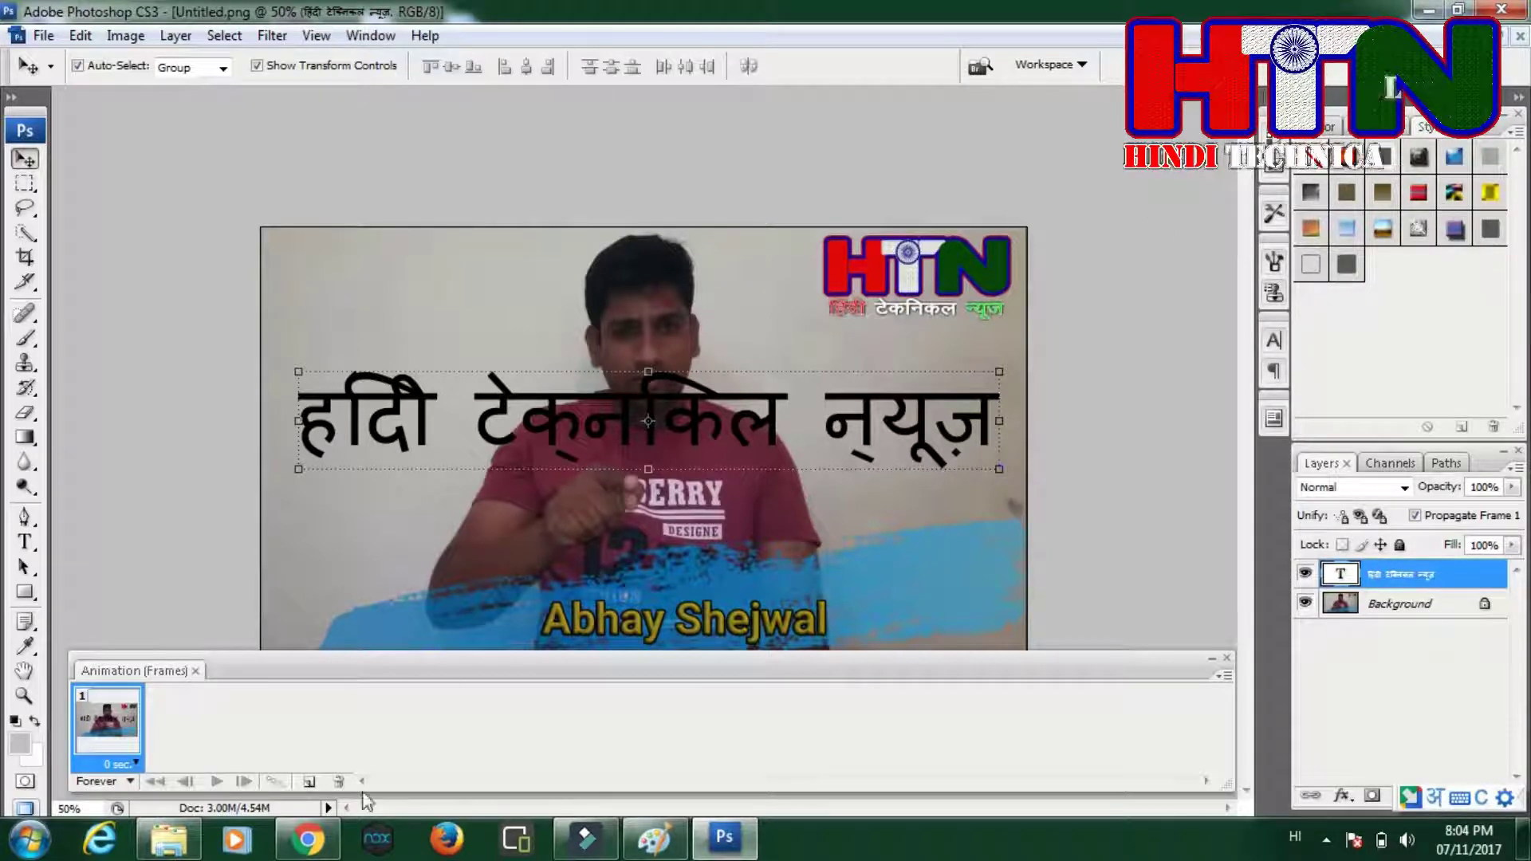
Search Google in Chrome for 'softwarefukat' and open the blog result.
click(309, 841)
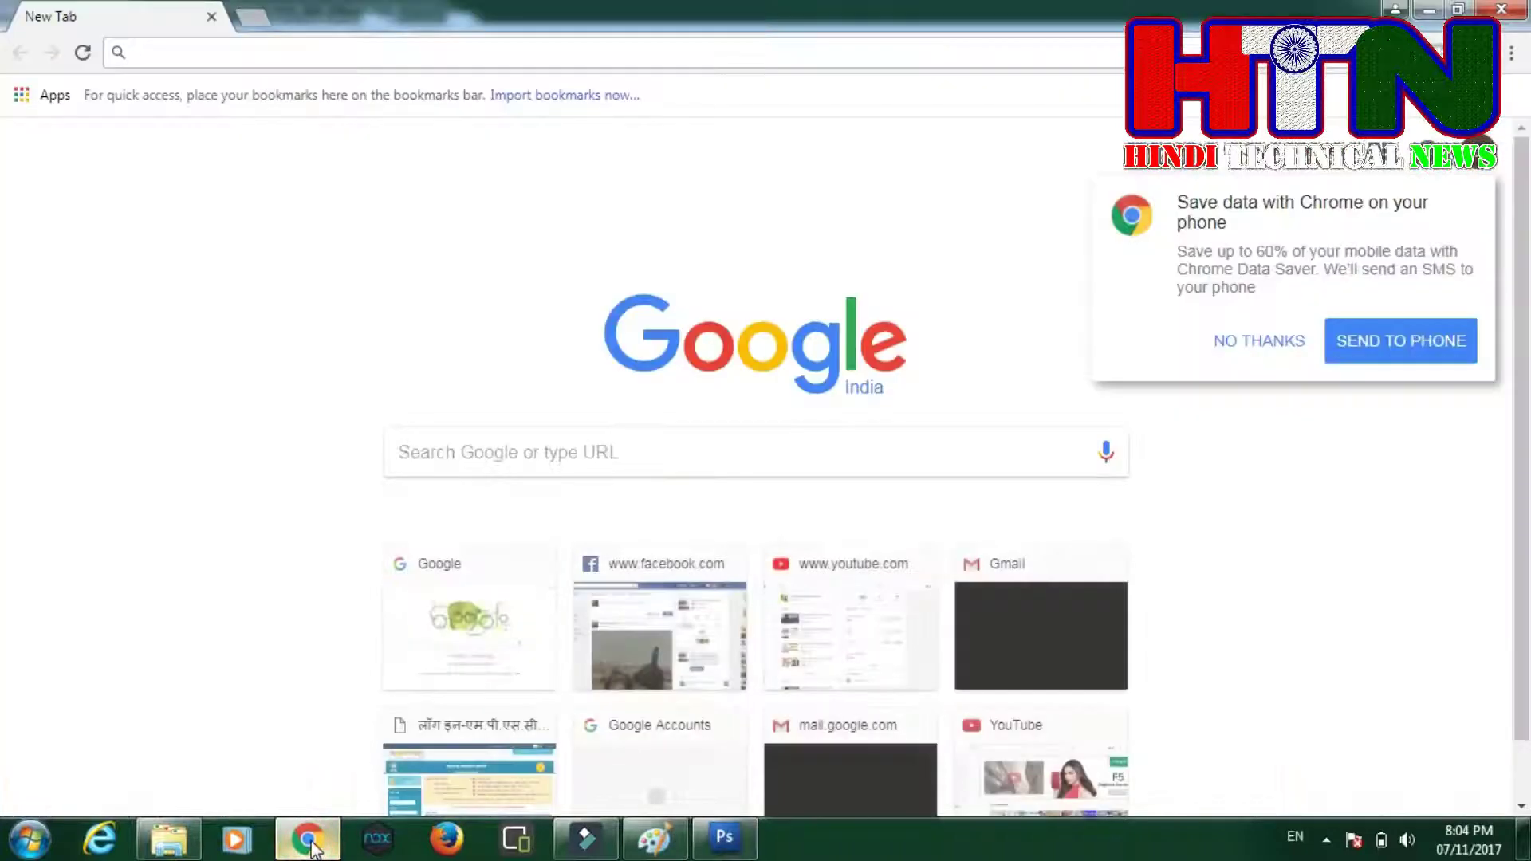
click(545, 458)
text(so)
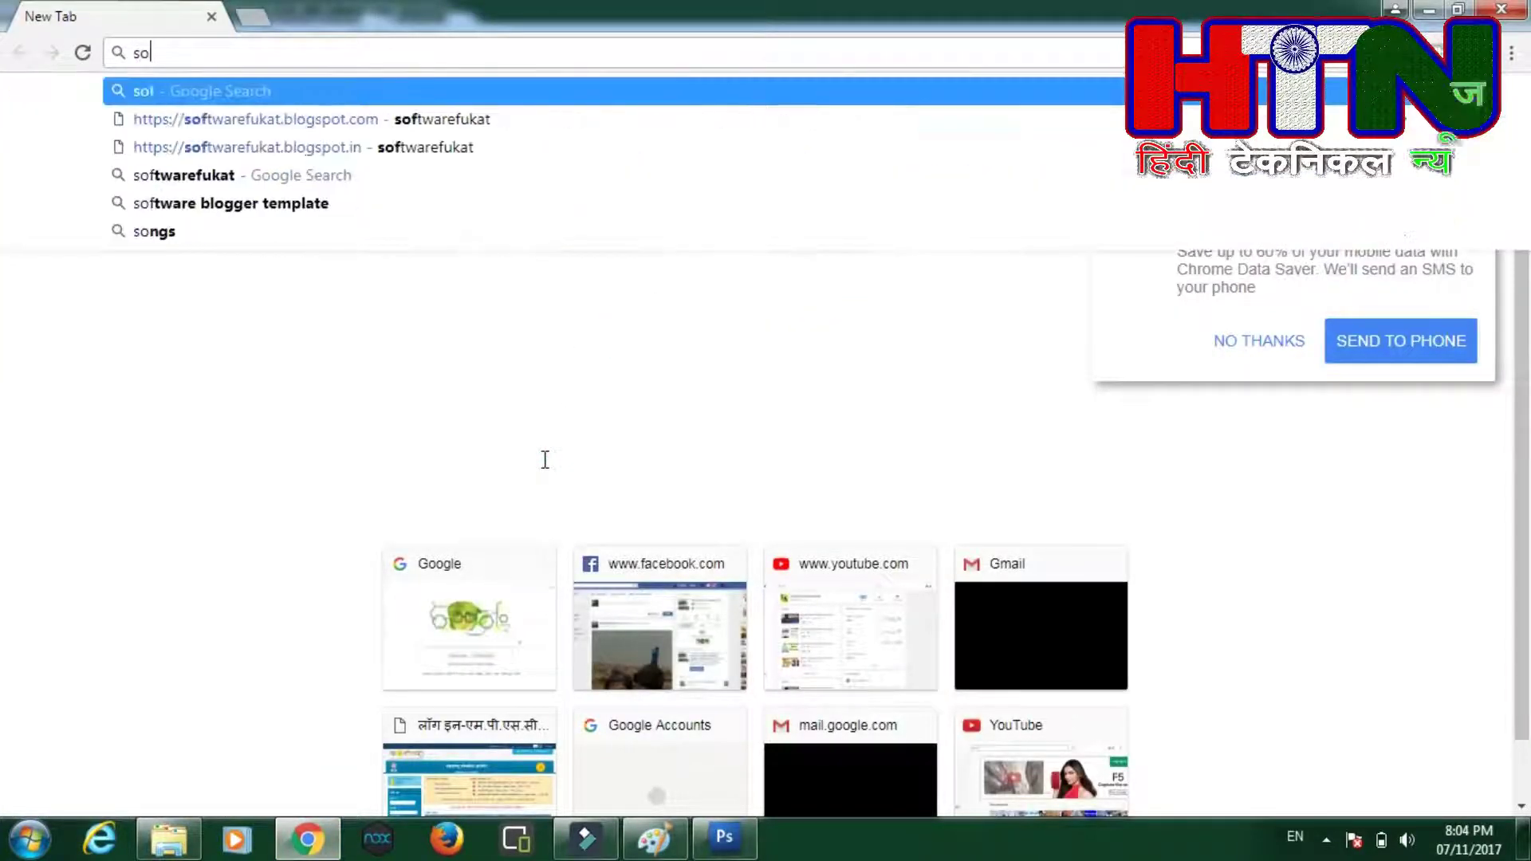
text(ftwarefu)
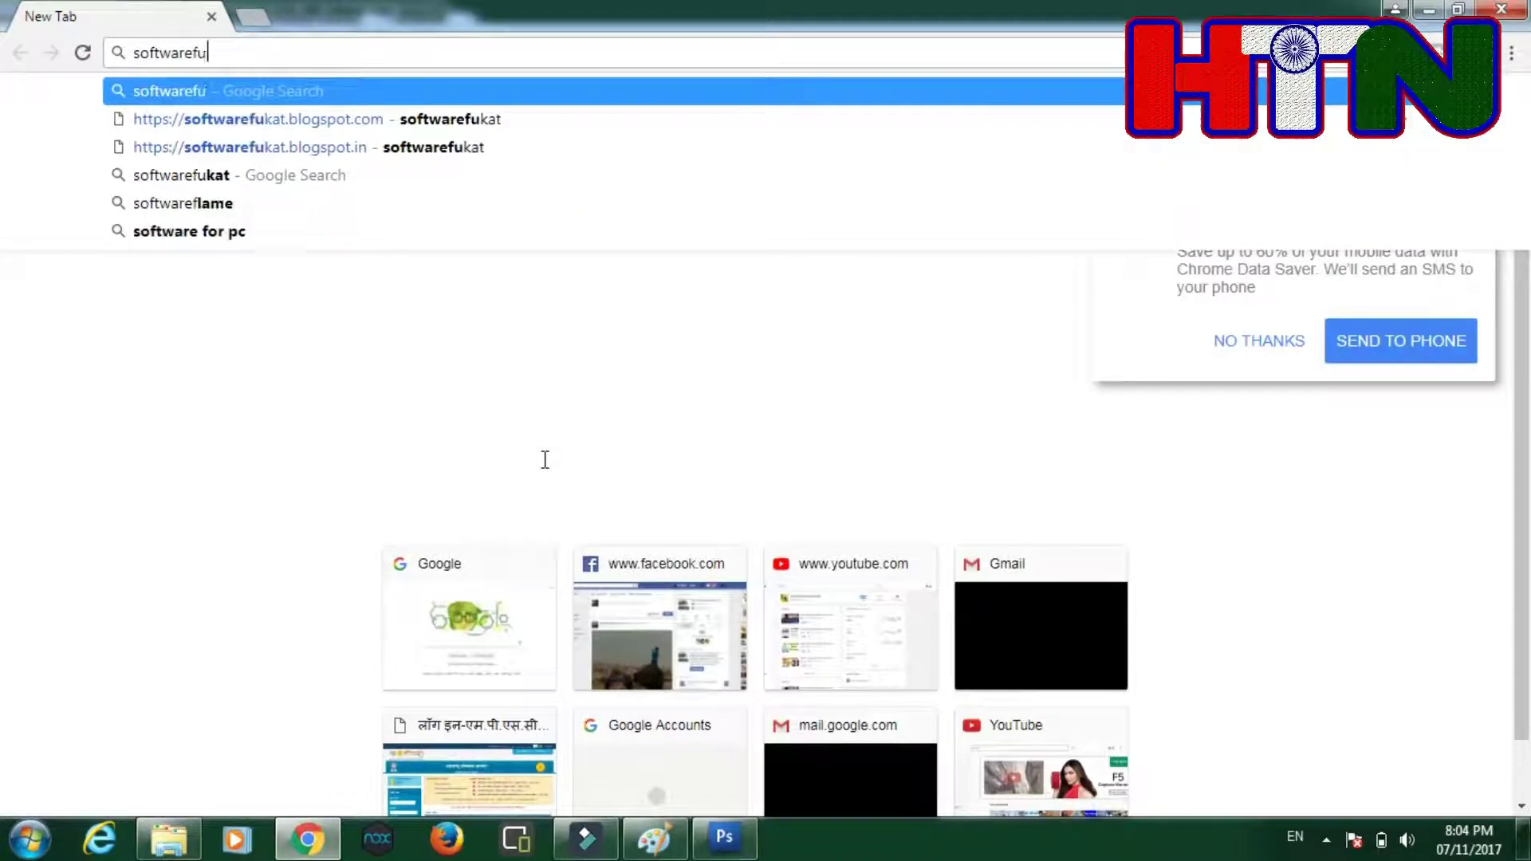
text(kat)
key(Return)
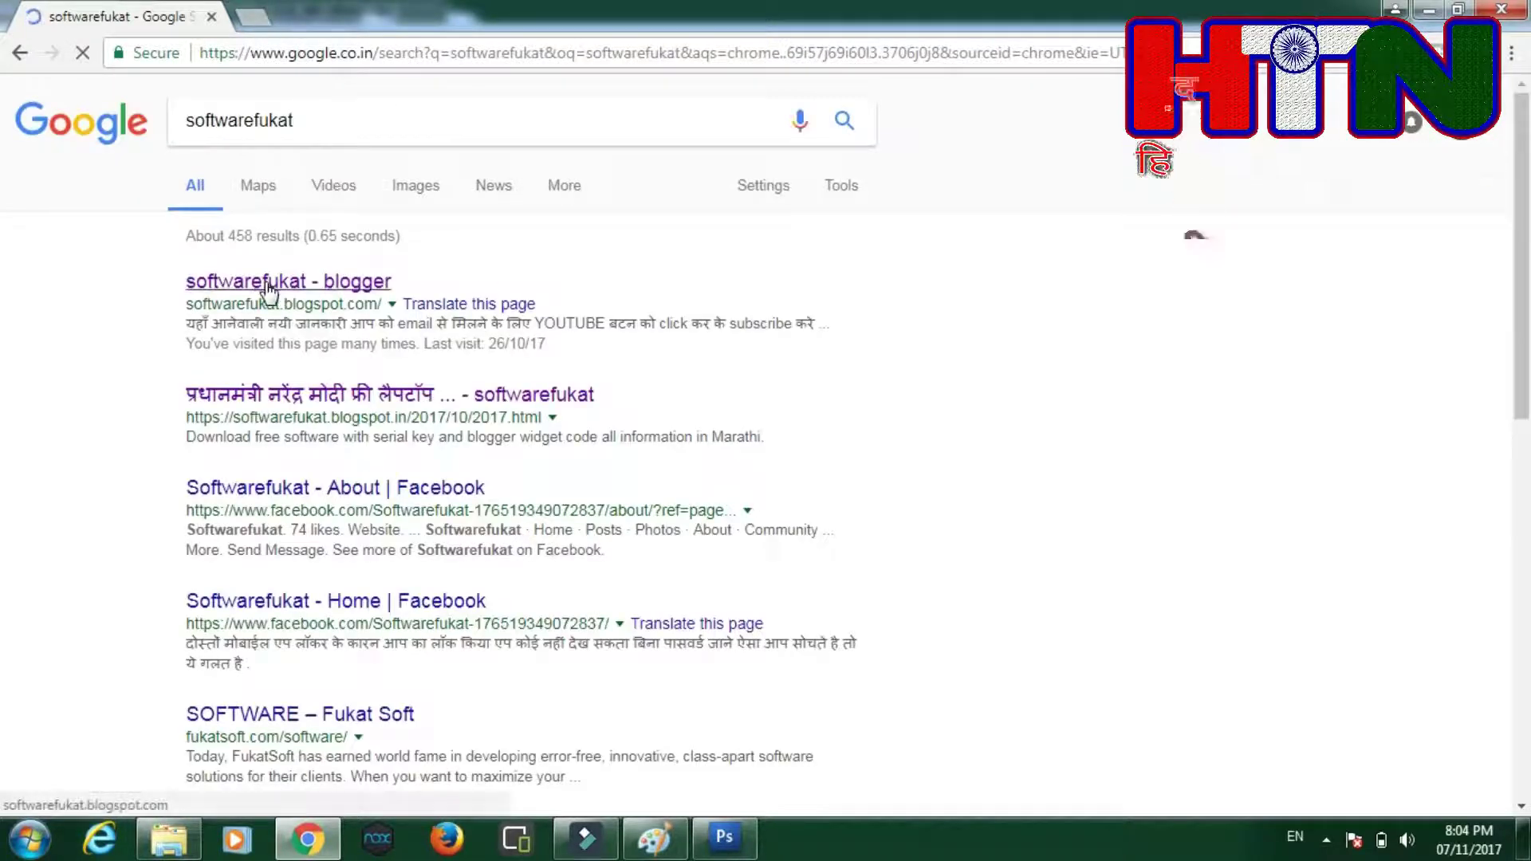
click(267, 283)
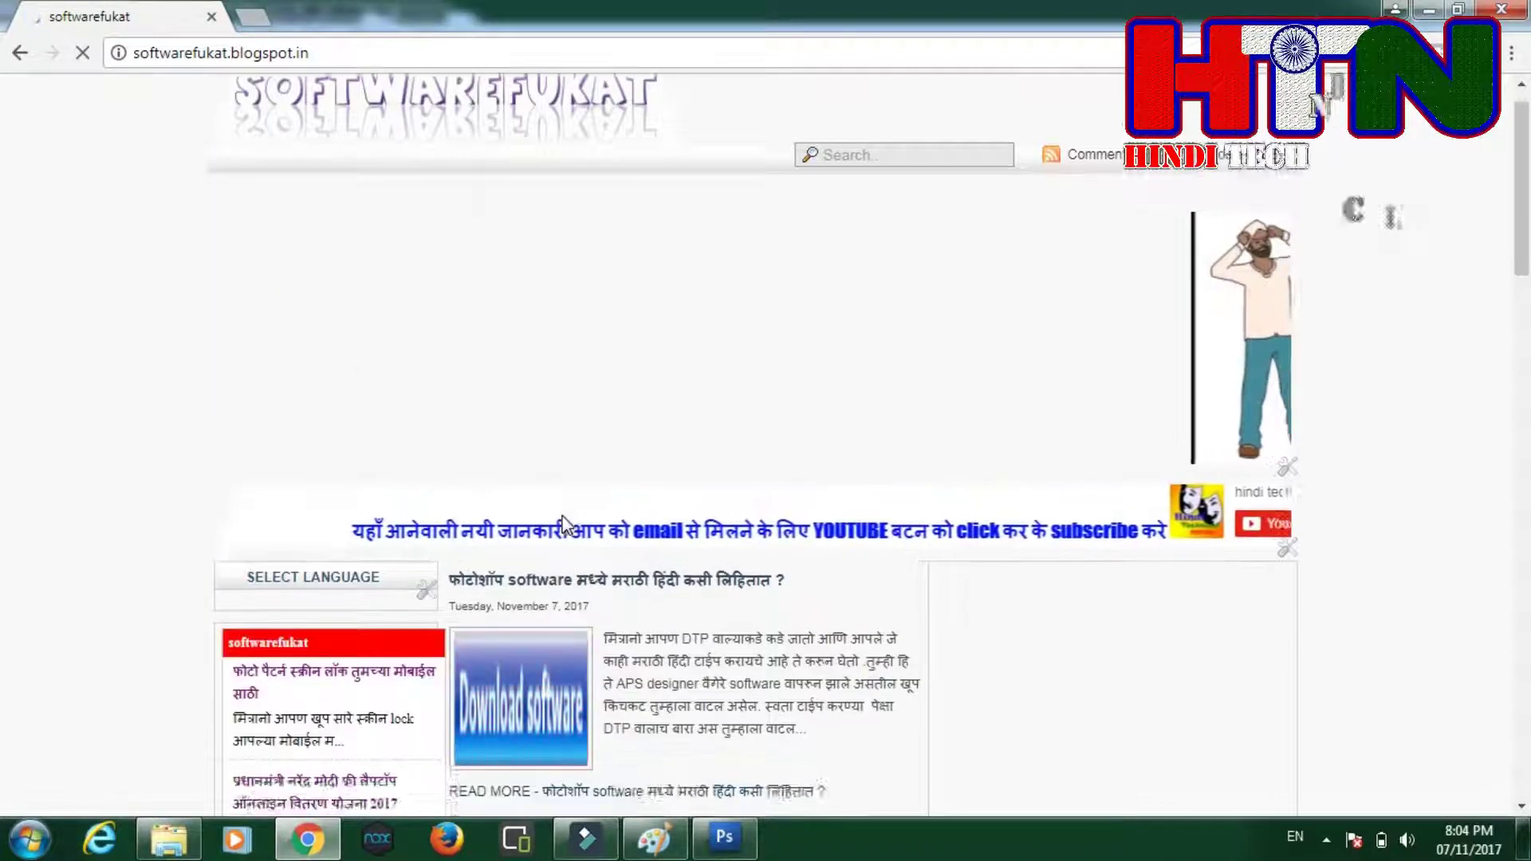
Open the blog post on writing Hindi in Photoshop and scroll through it.
scroll(563, 527, down, 2)
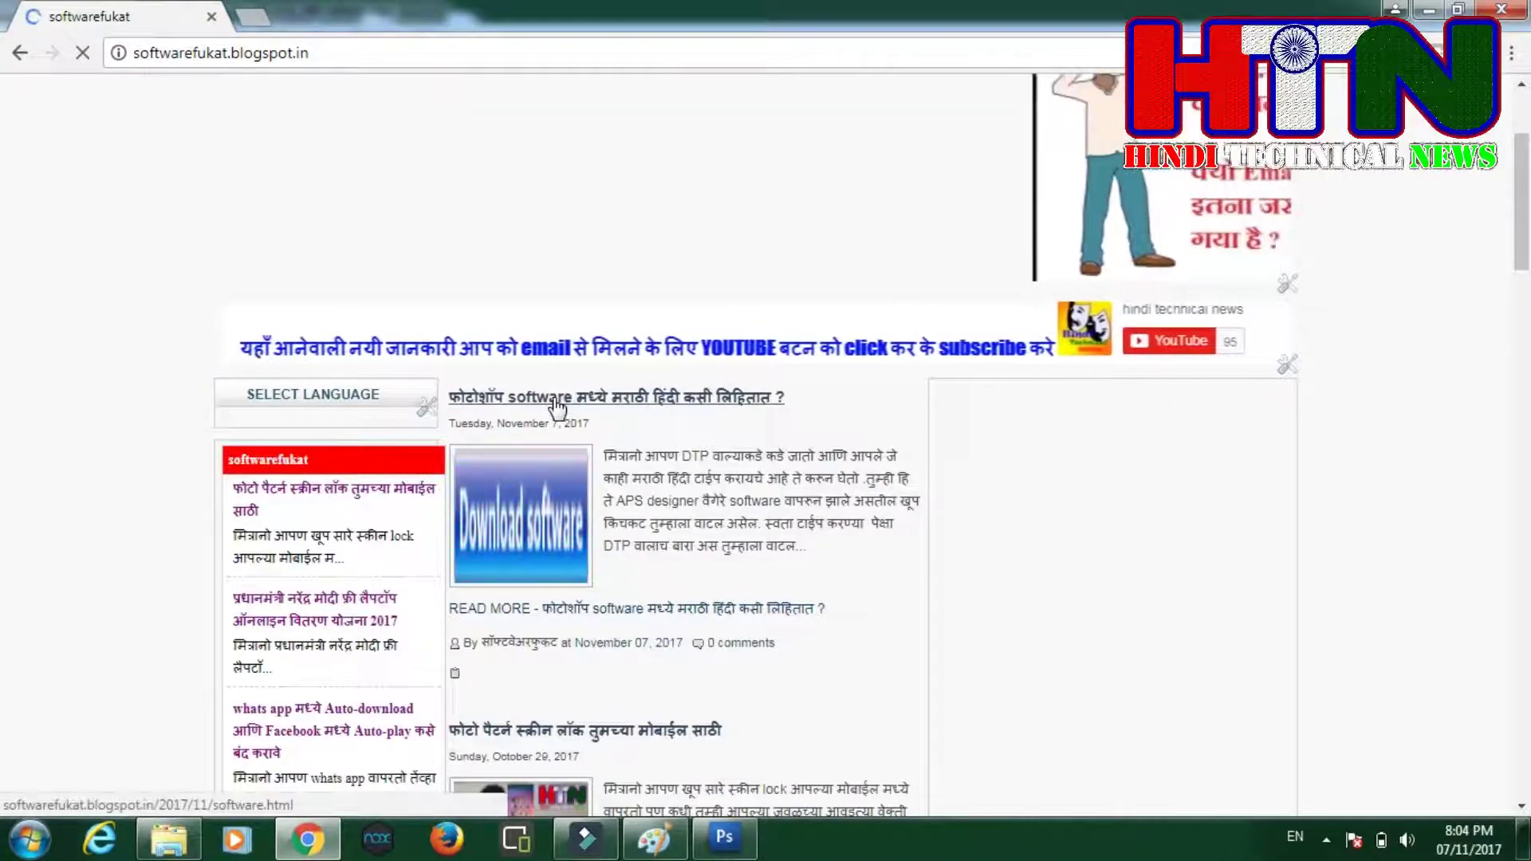
click(556, 408)
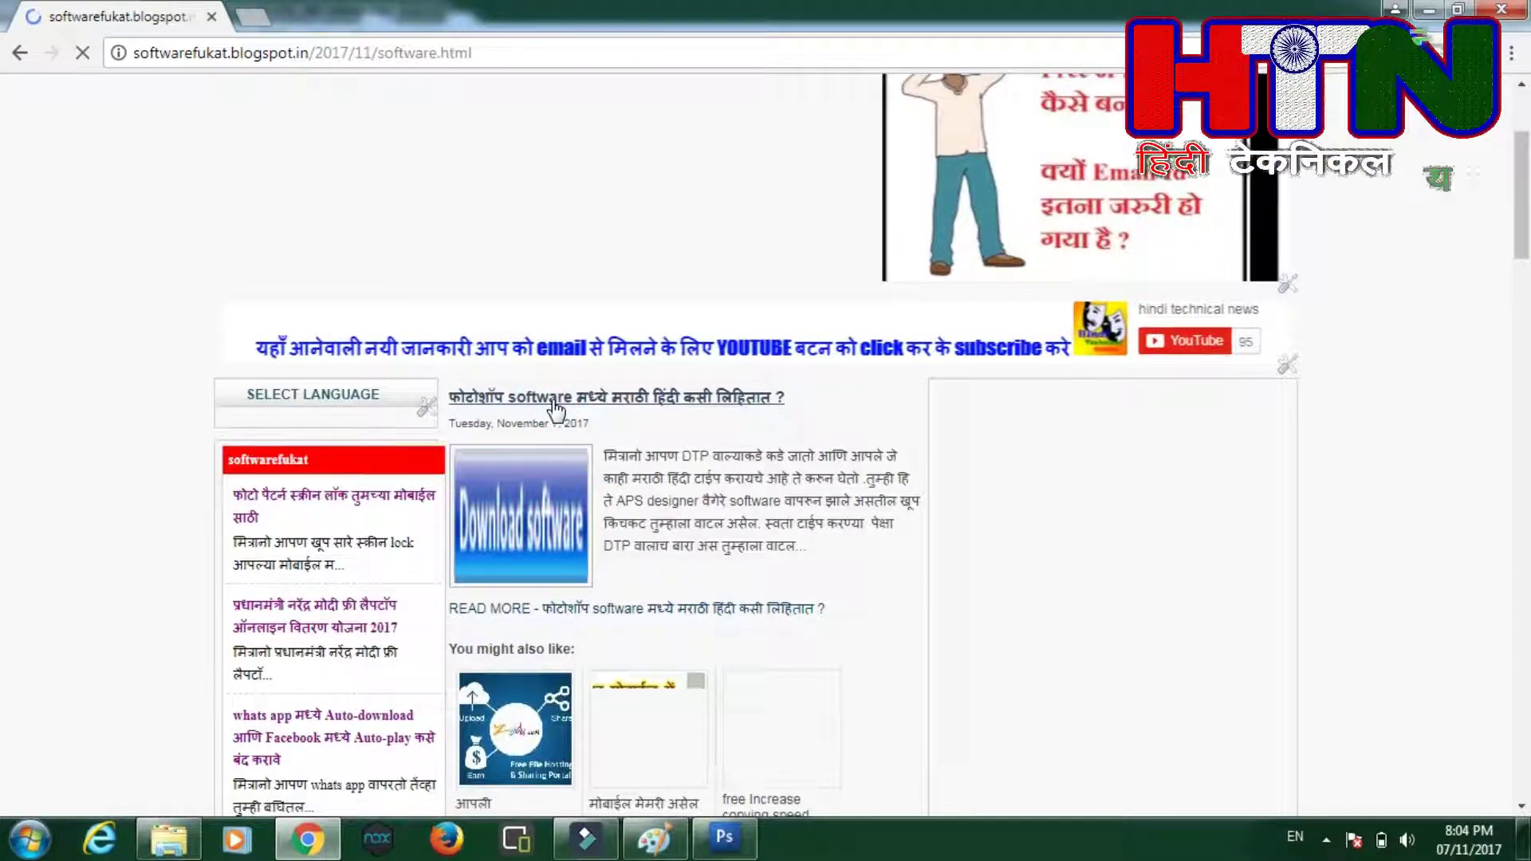
scroll(715, 407, down, 5)
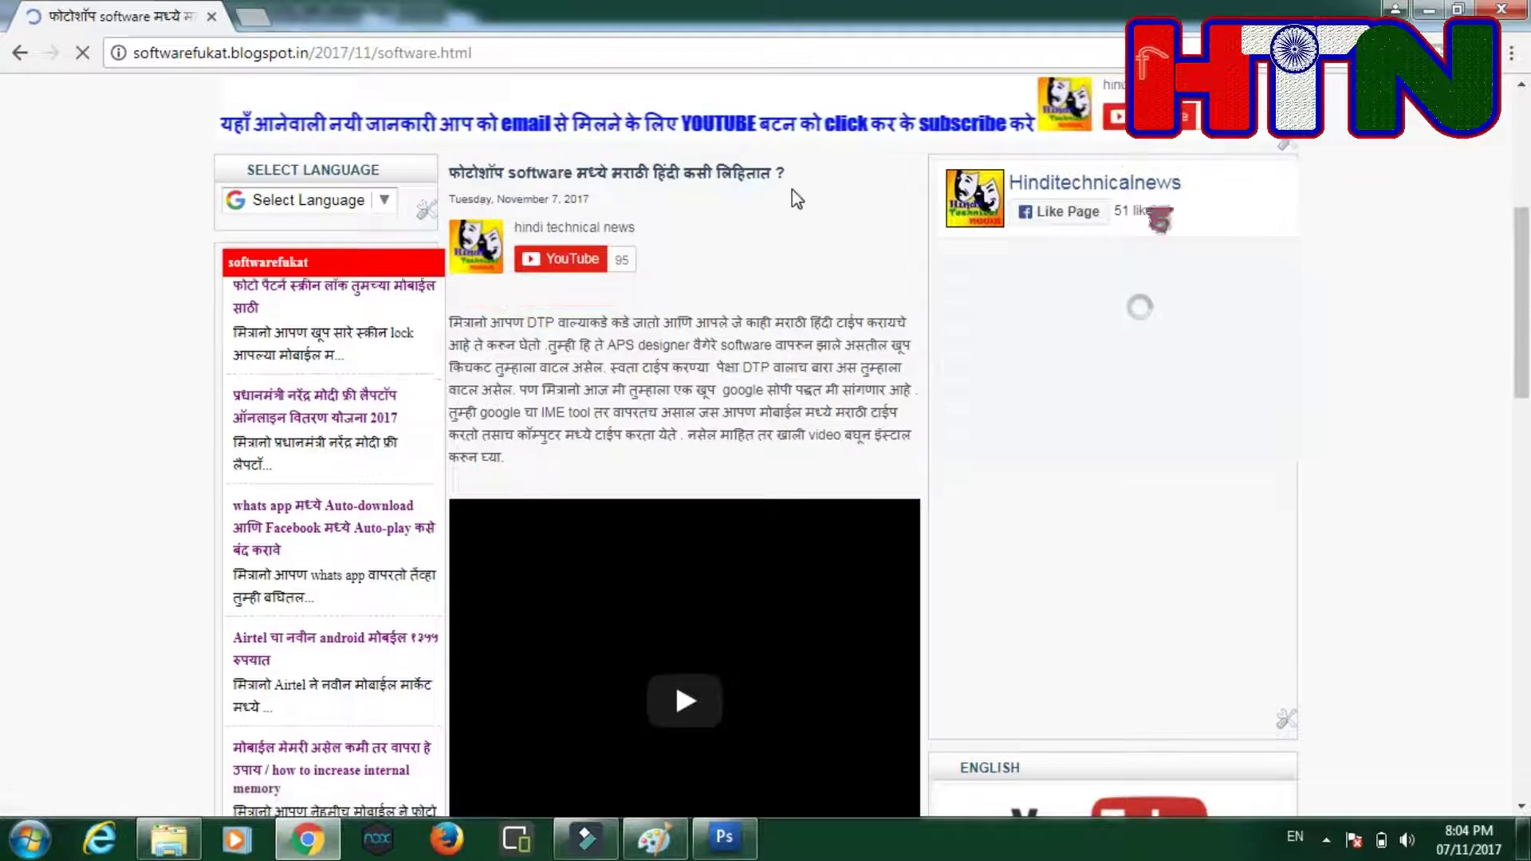
scroll(770, 270, down, 2)
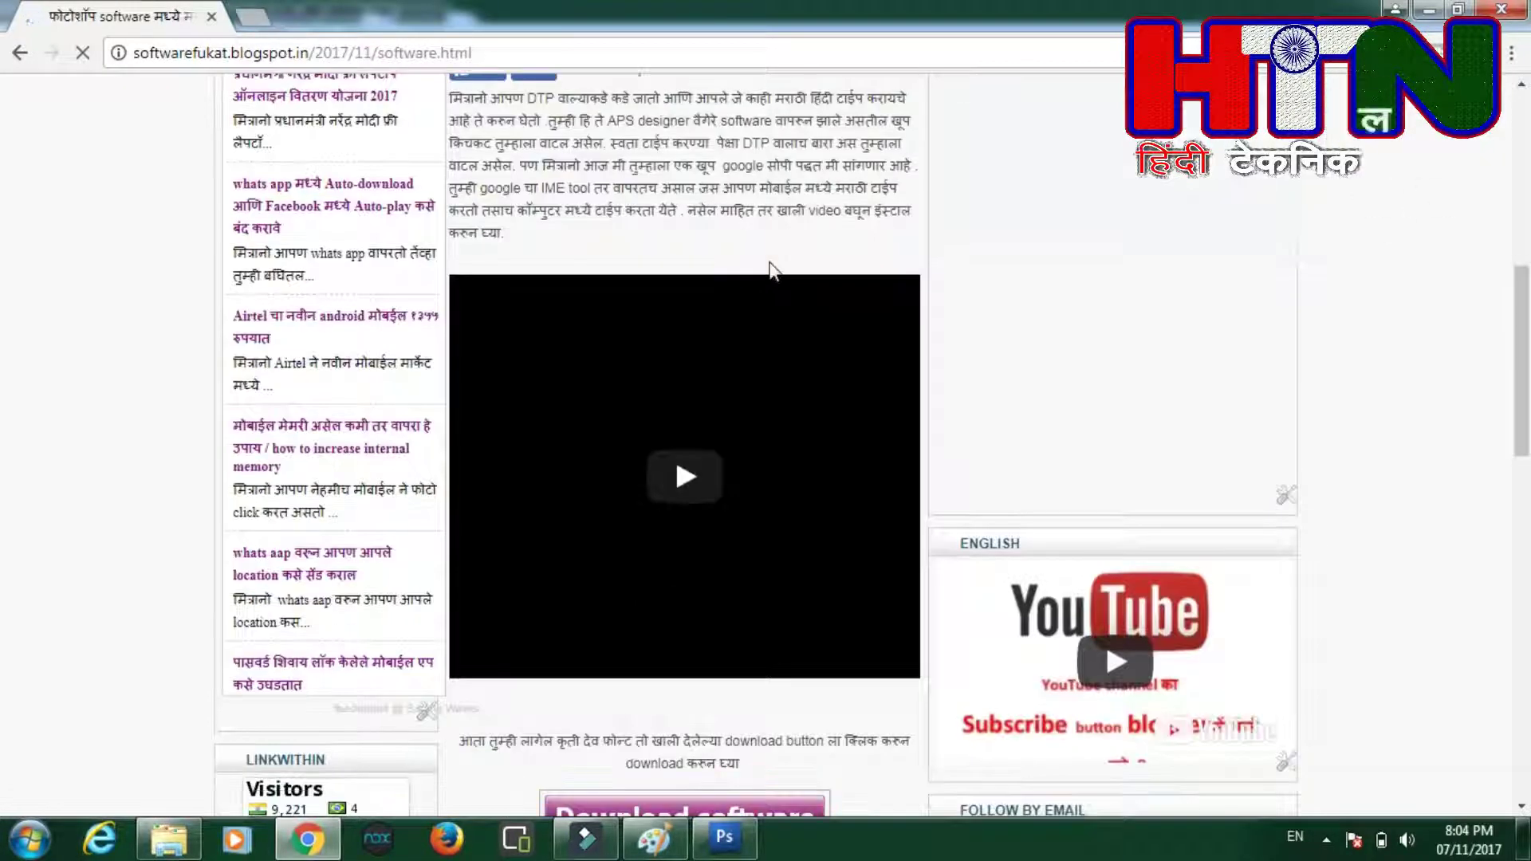
scroll(770, 270, down, 4)
scroll(770, 272, down, 3)
scroll(771, 272, up, 3)
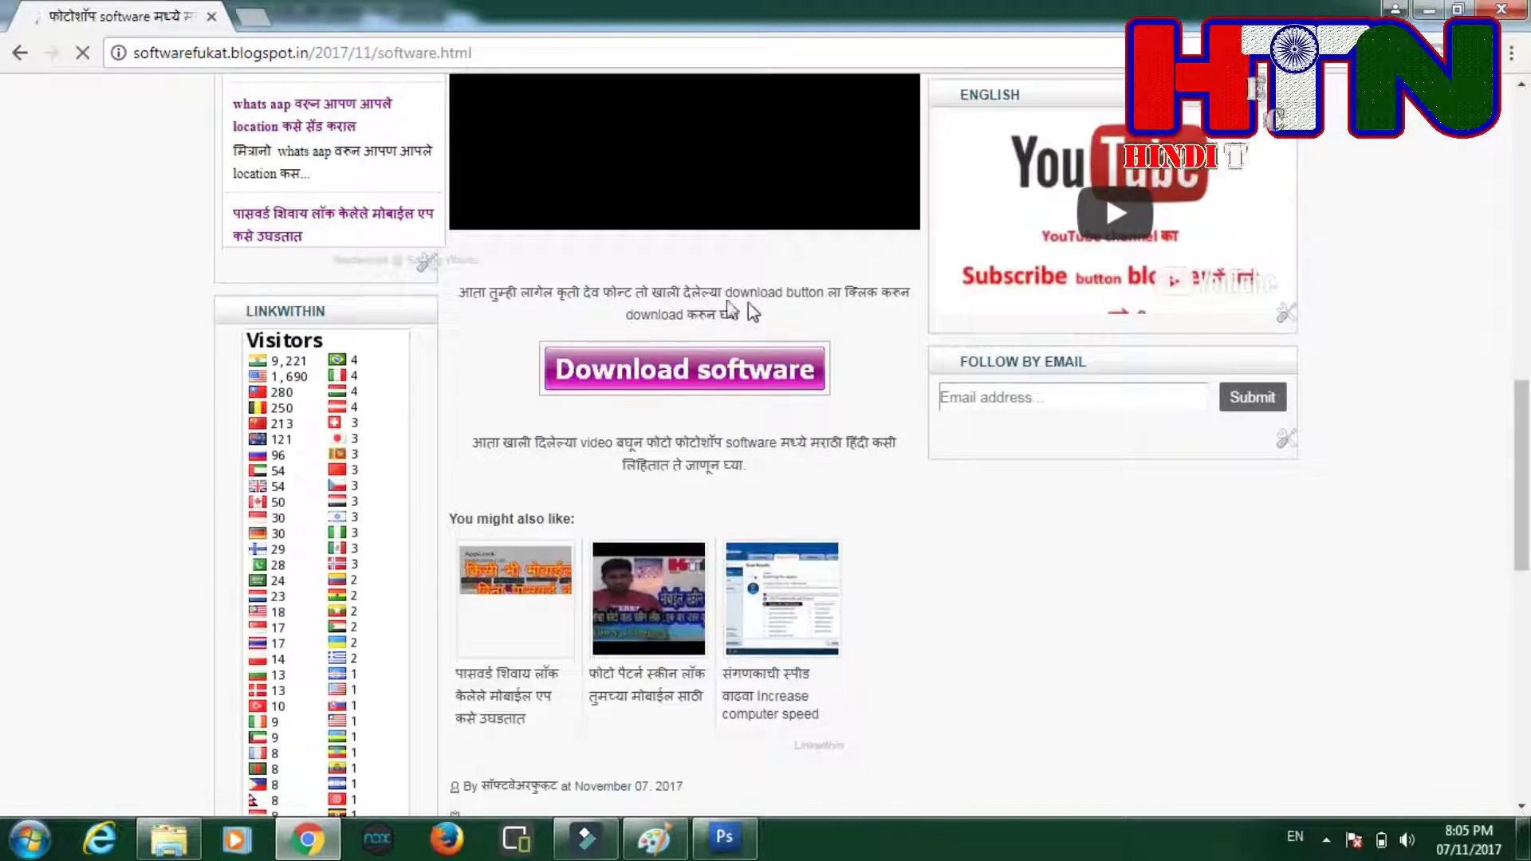
Select 'कृती देव फोन्ट' and follow the font's download link to Google Drive.
double_click(568, 292)
drag(606, 288, 635, 292)
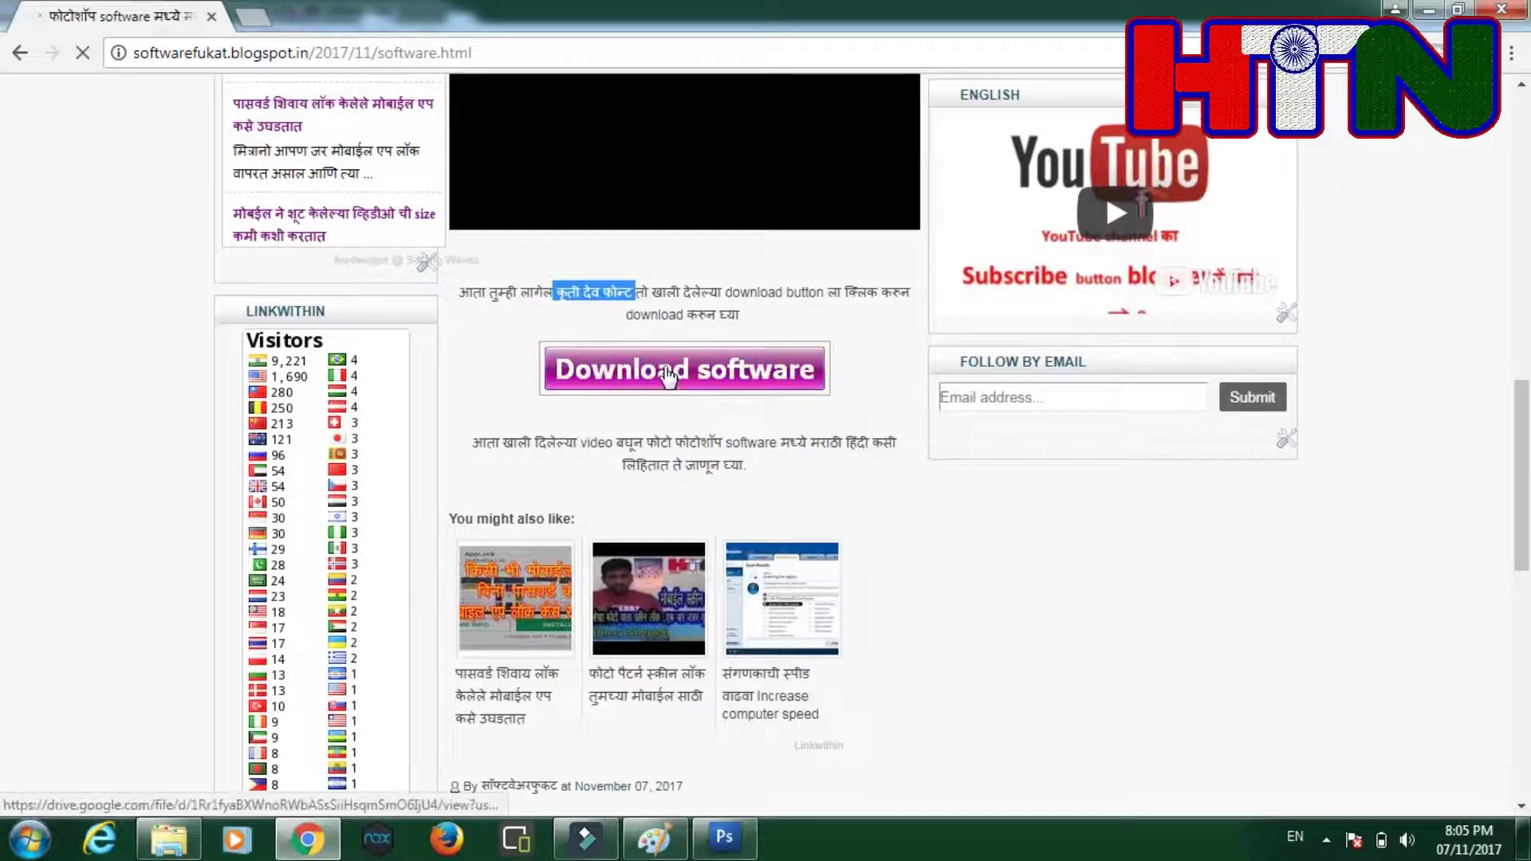
click(711, 387)
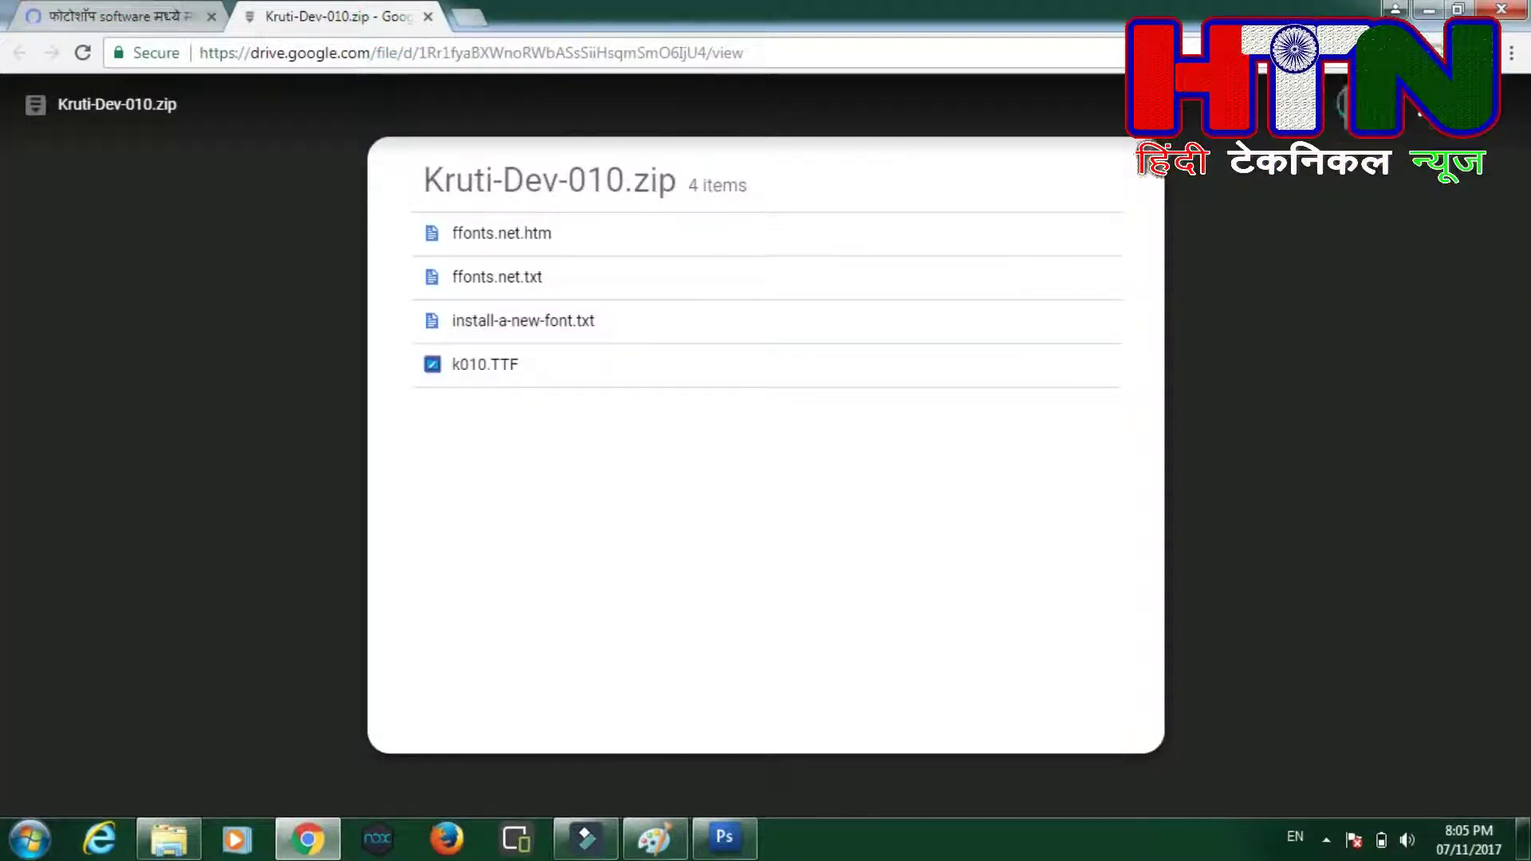
Download Kruti-Dev-010.zip from Google Drive through the download manager.
click(1337, 104)
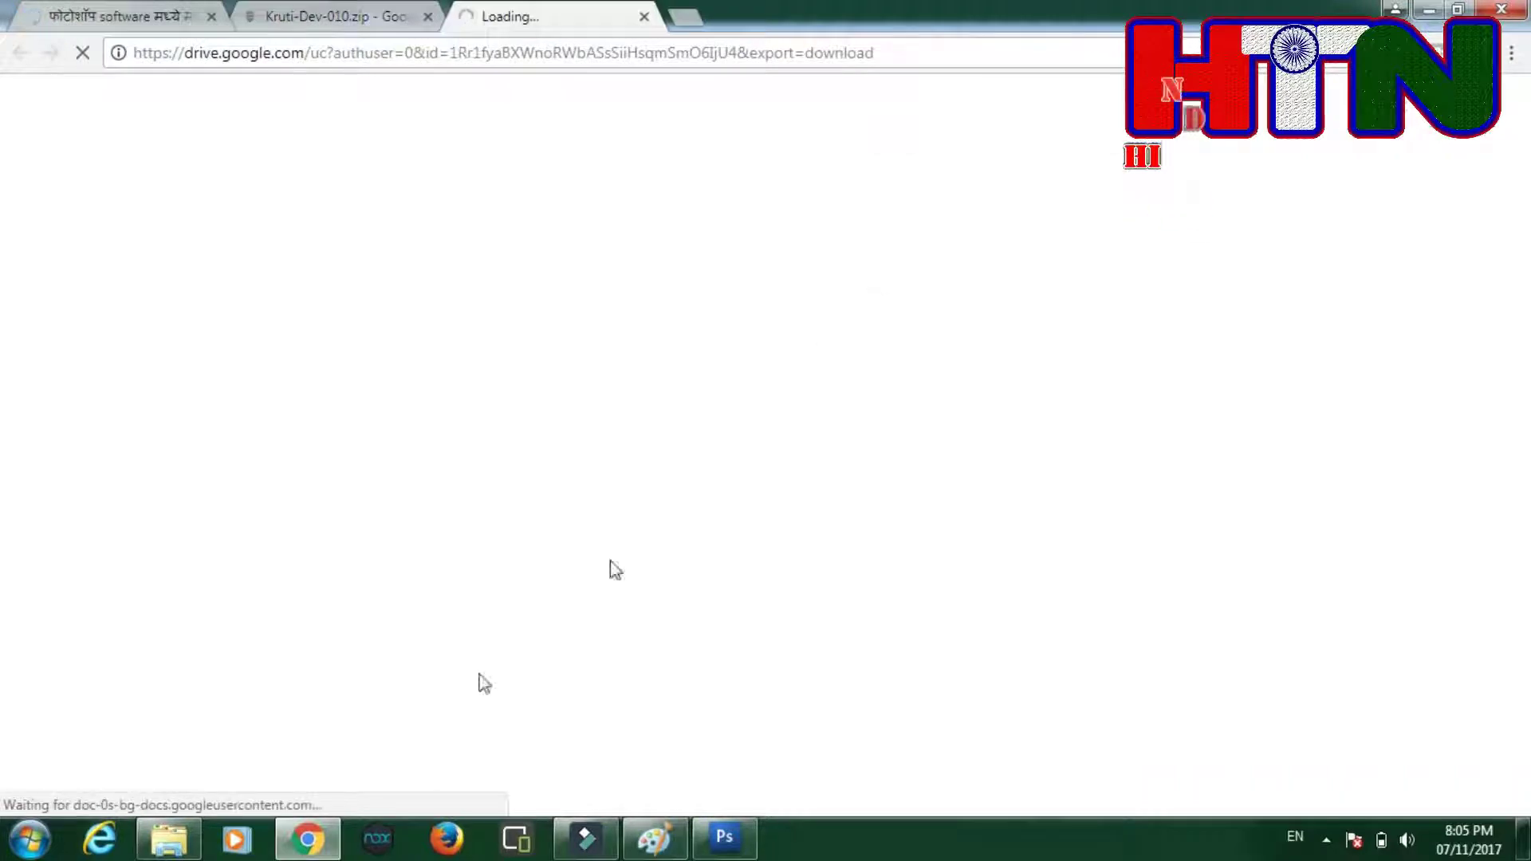
click(170, 848)
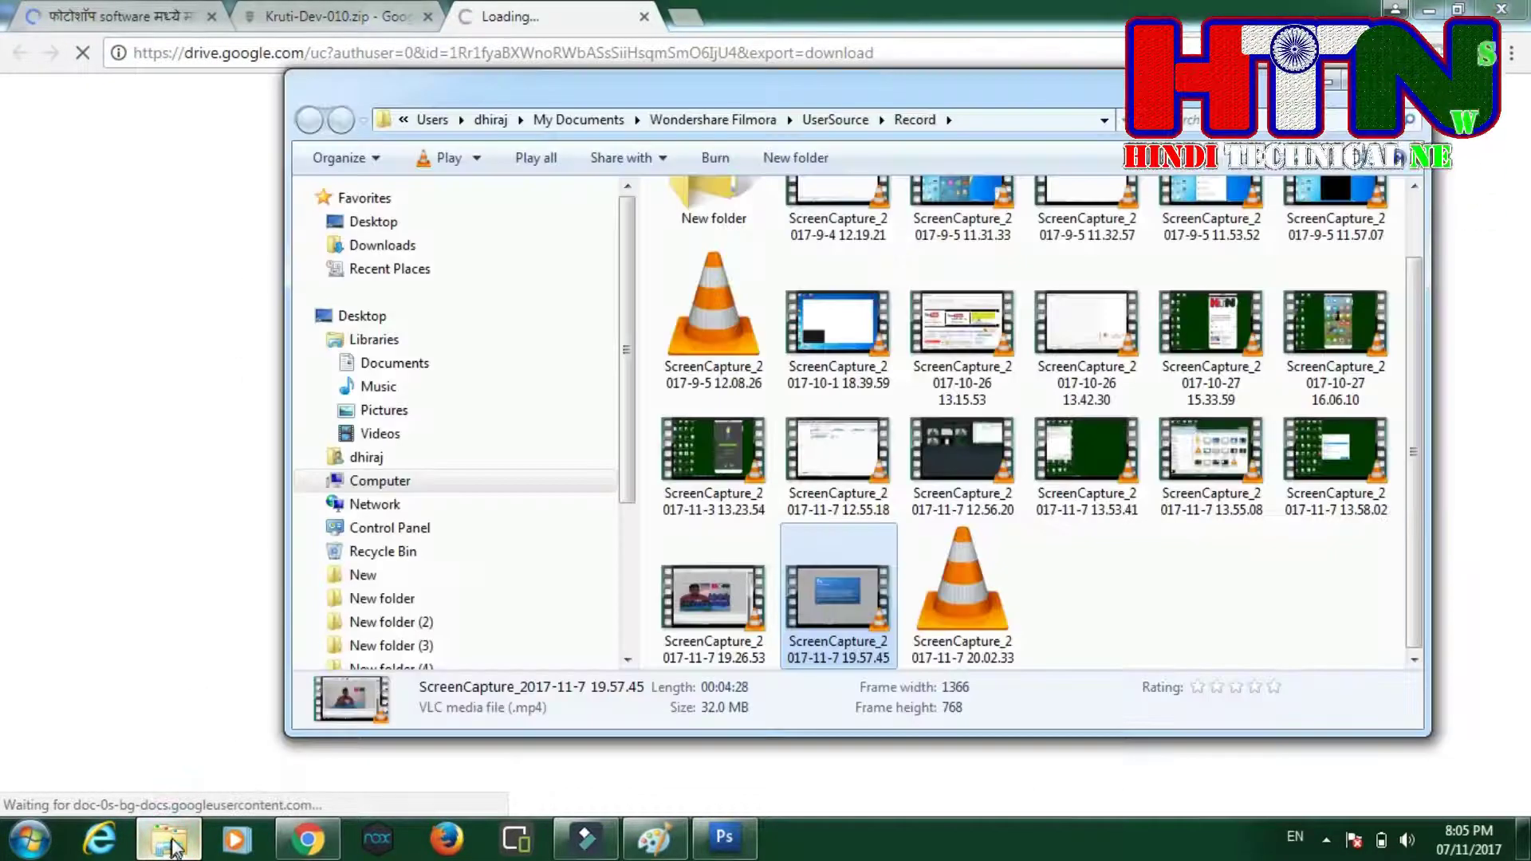
click(175, 848)
click(737, 520)
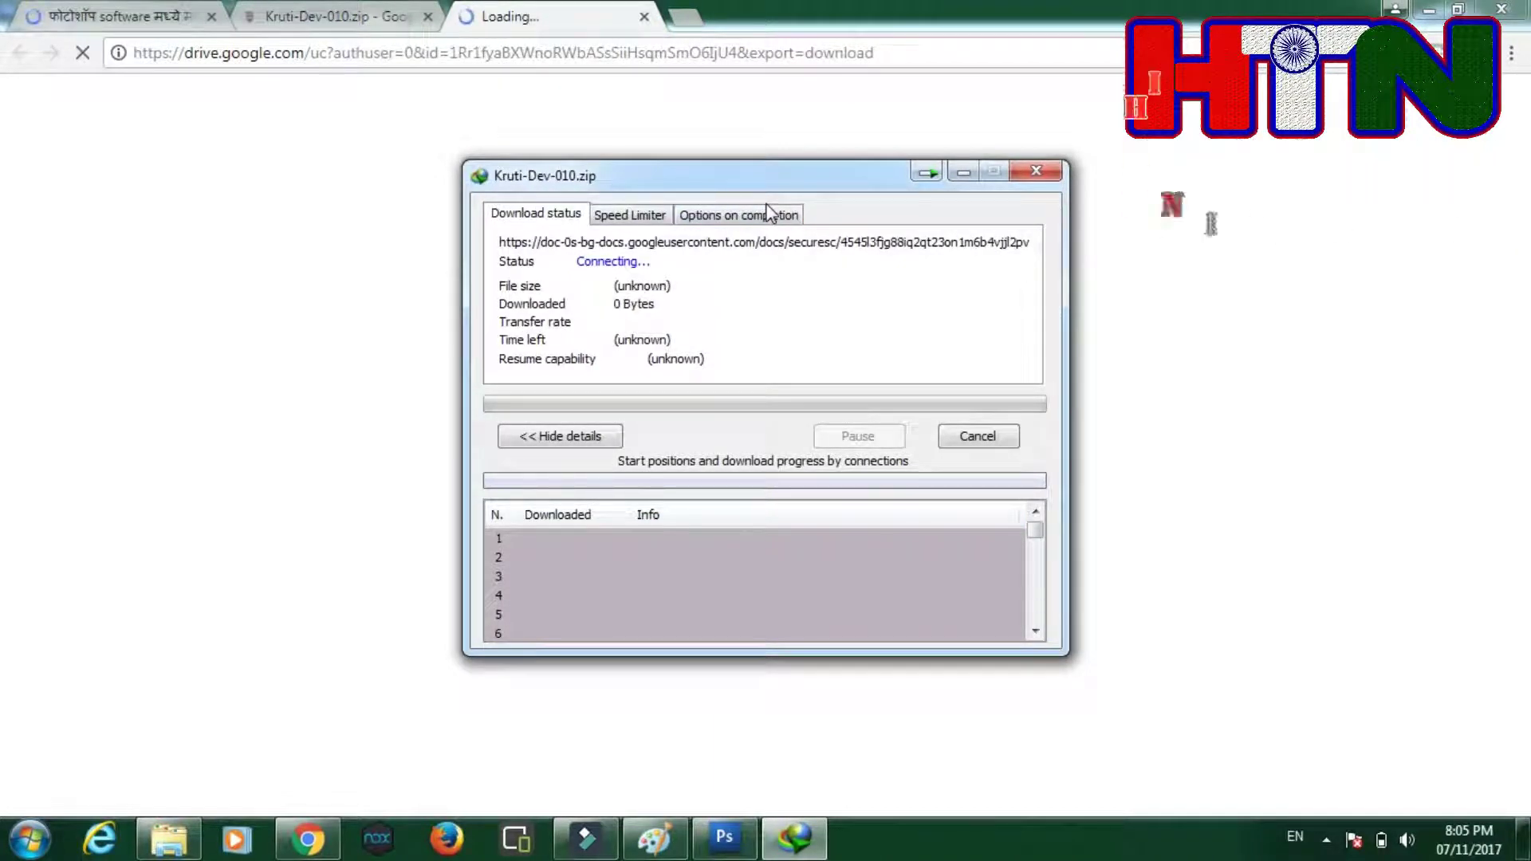
Open Internet Download Manager from the system tray and dismiss the daily tip.
click(351, 16)
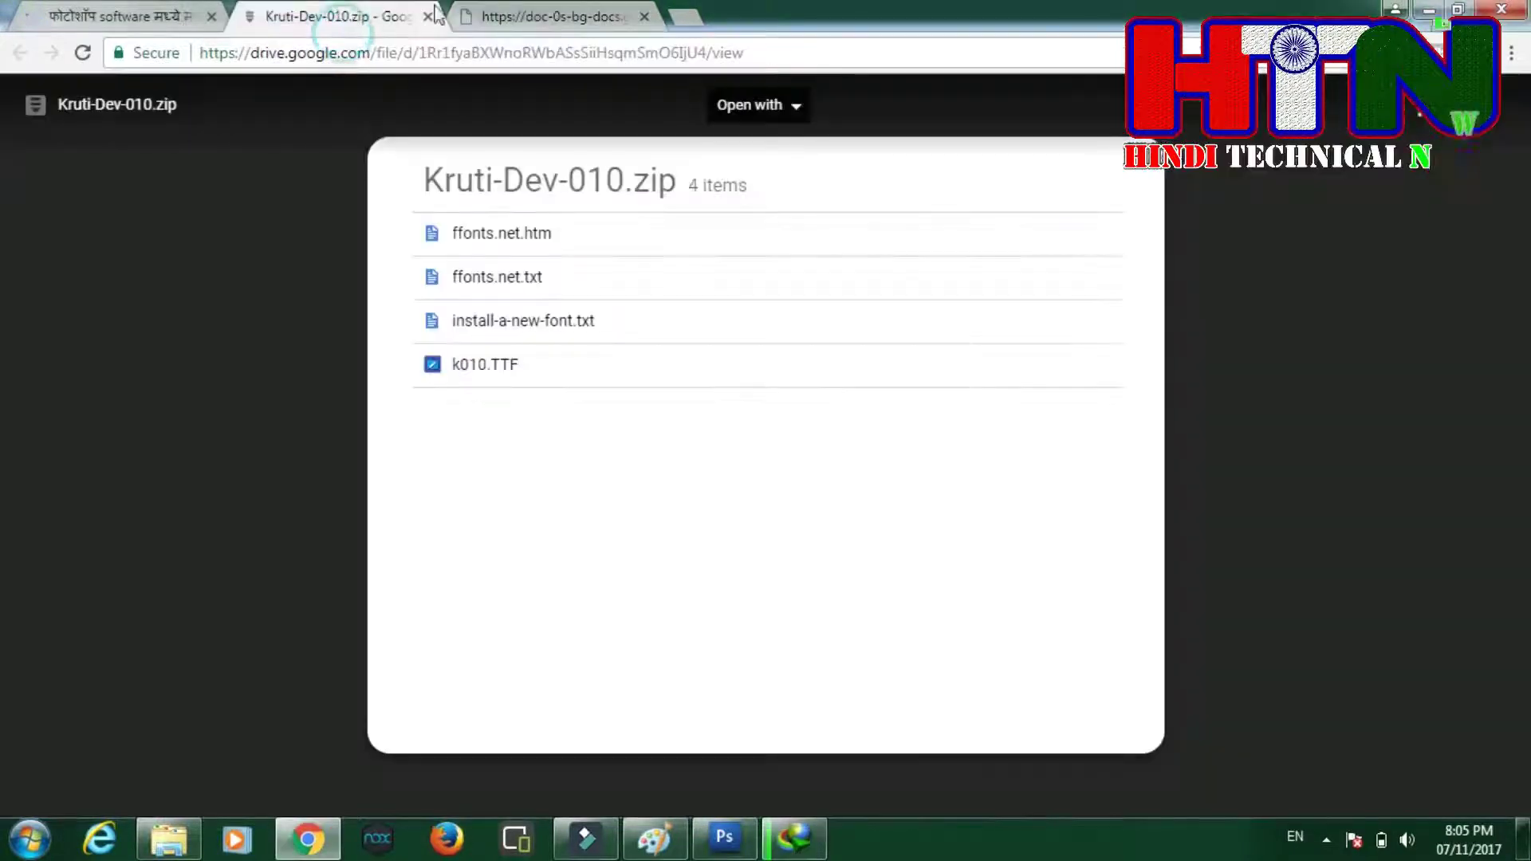
click(509, 17)
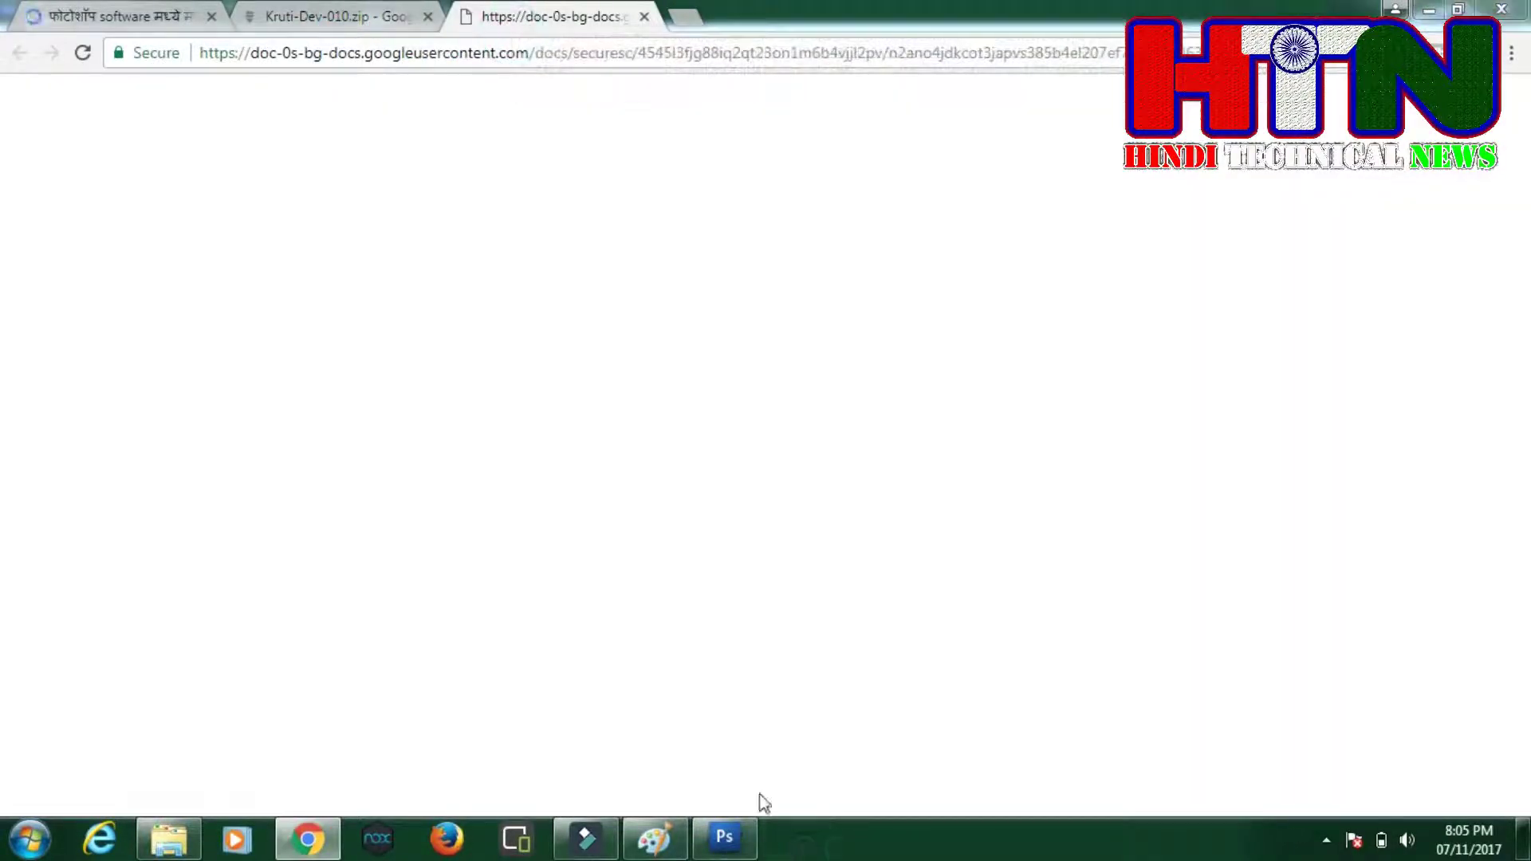
click(1326, 840)
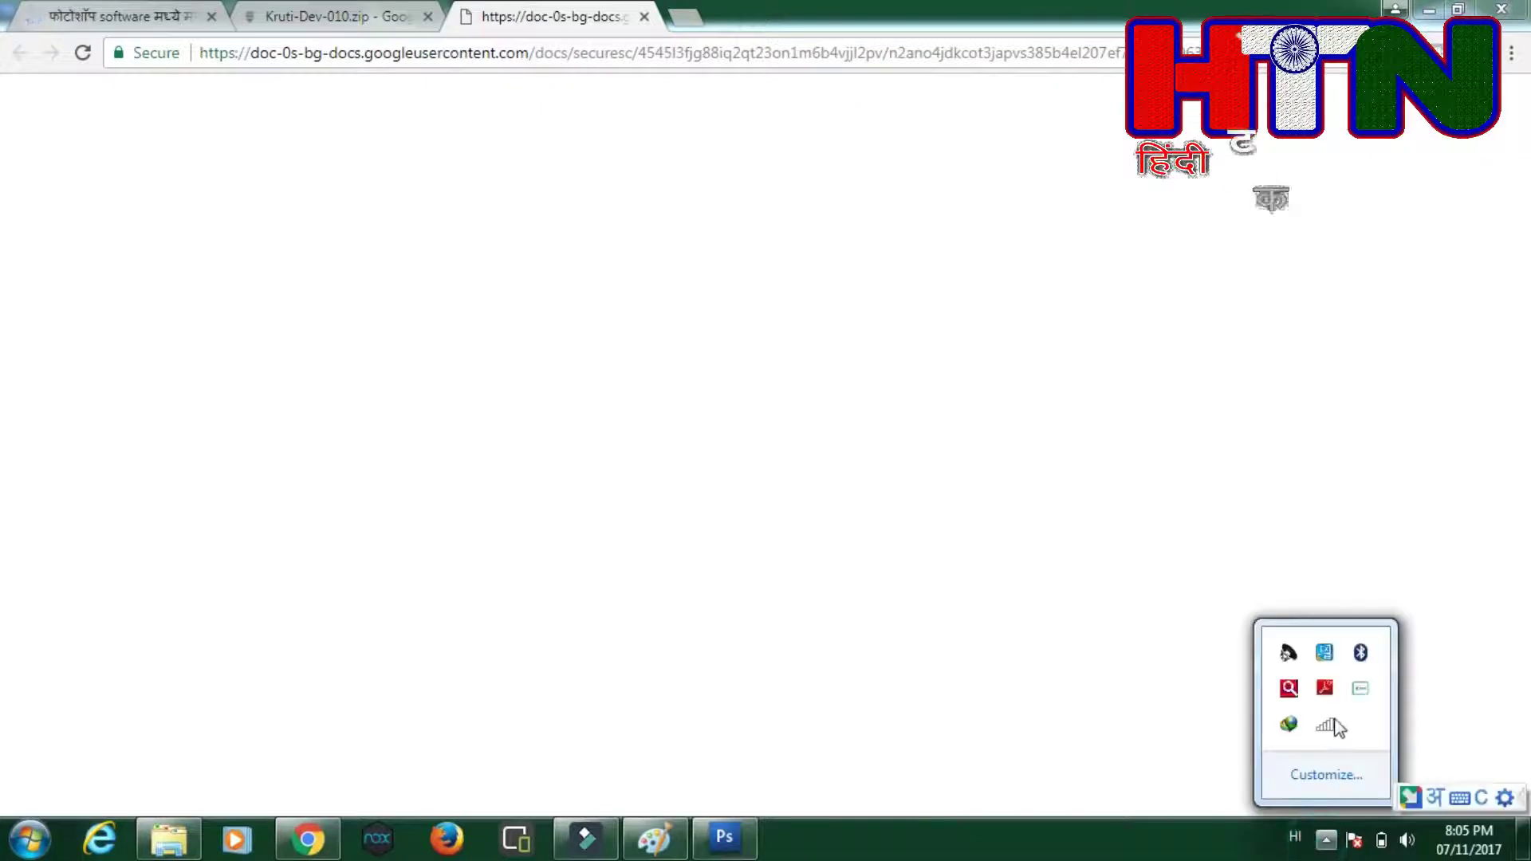
double_click(1289, 723)
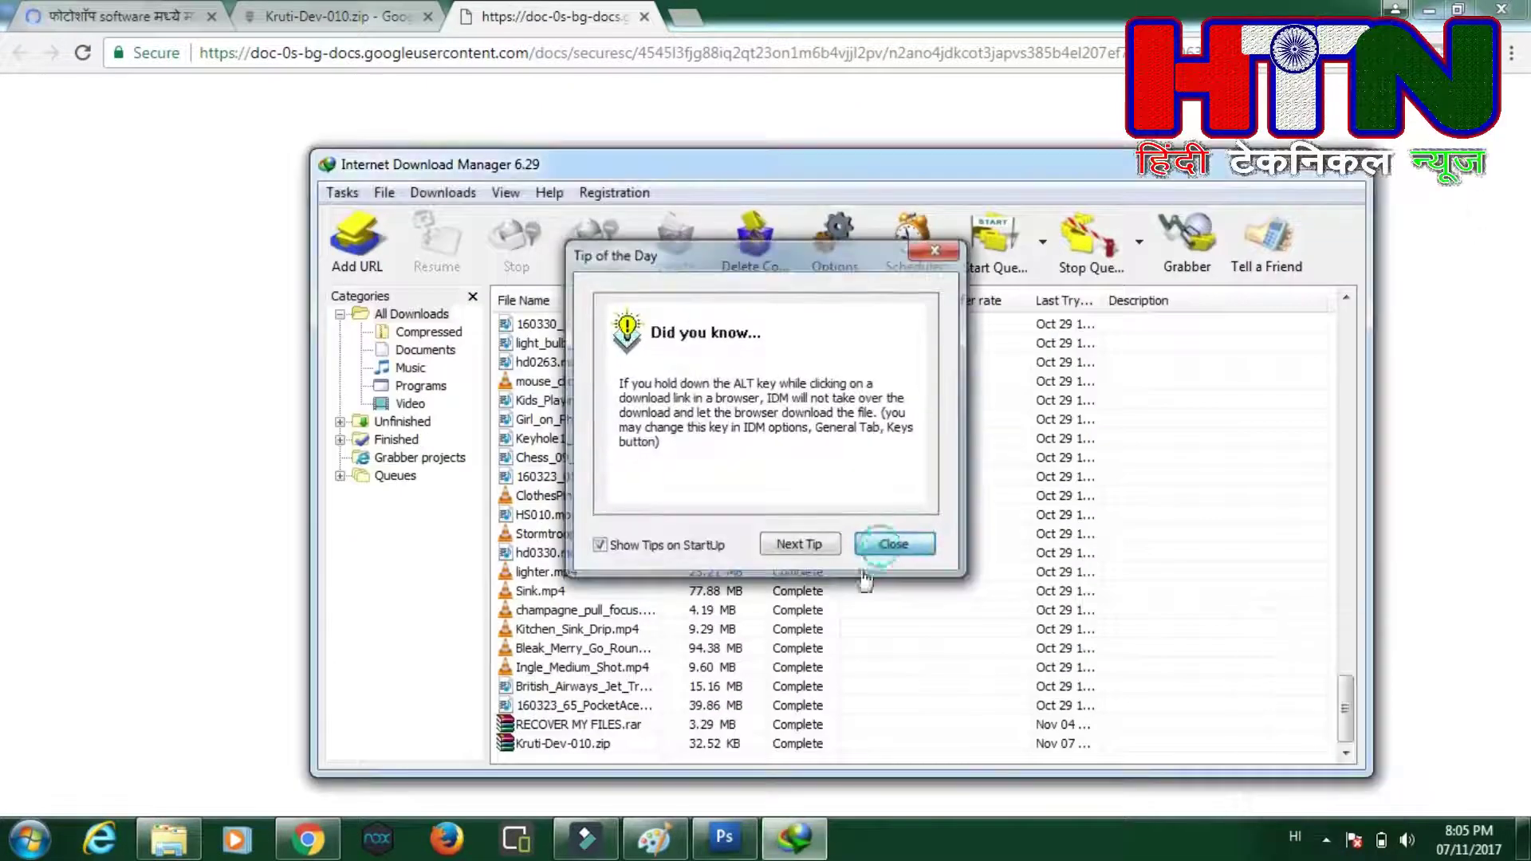
click(892, 541)
Open the folder containing the downloaded Kruti-Dev-010.zip.
click(701, 744)
right_click(702, 746)
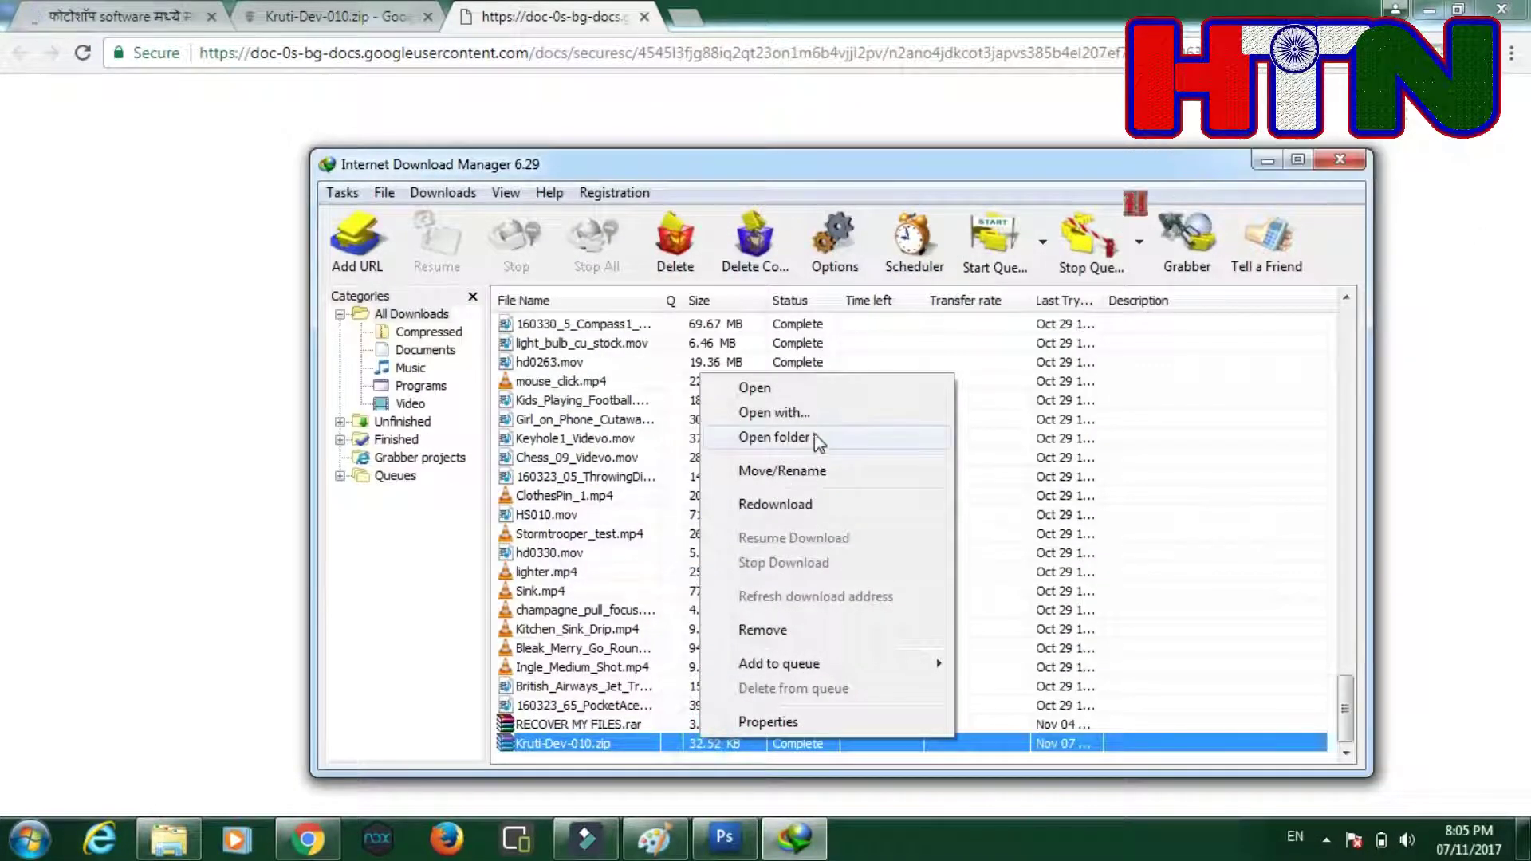
click(819, 441)
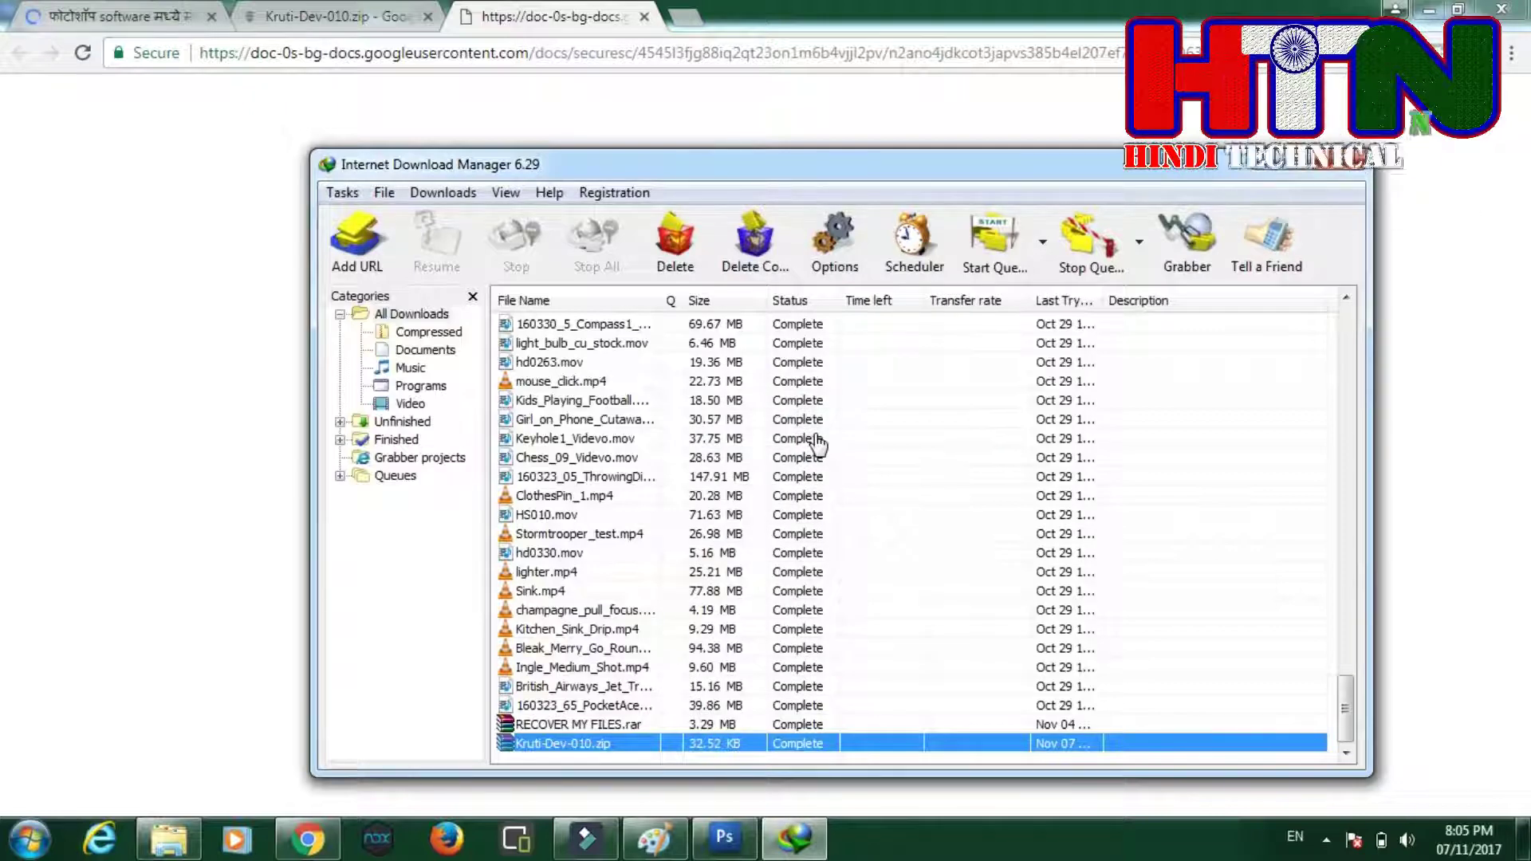
right_click(756, 275)
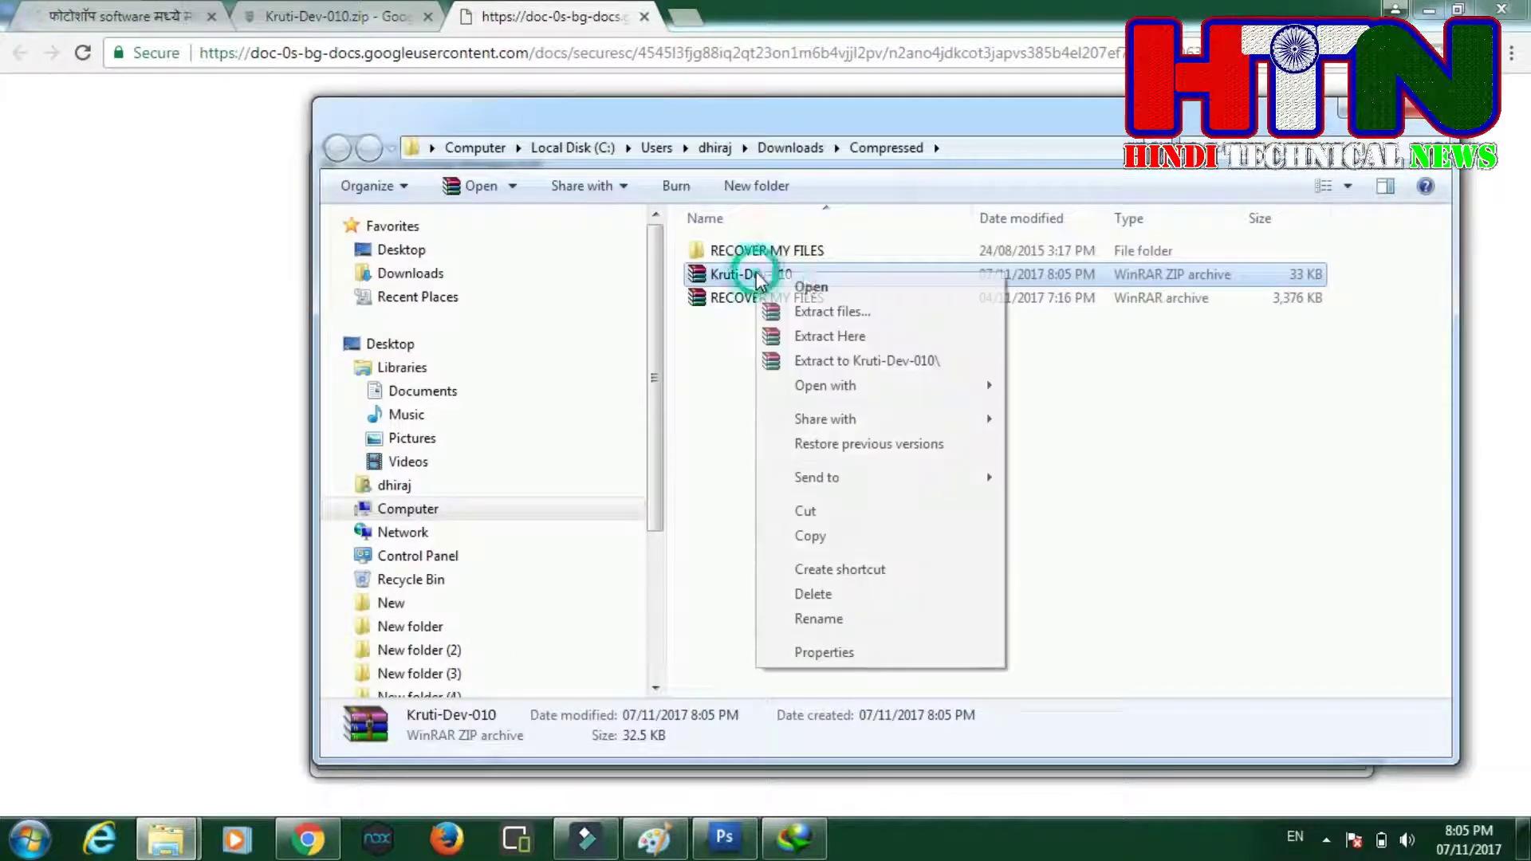
Extract the Kruti-Dev-010 archive, install the k010 font, and copy the k010 file.
click(831, 338)
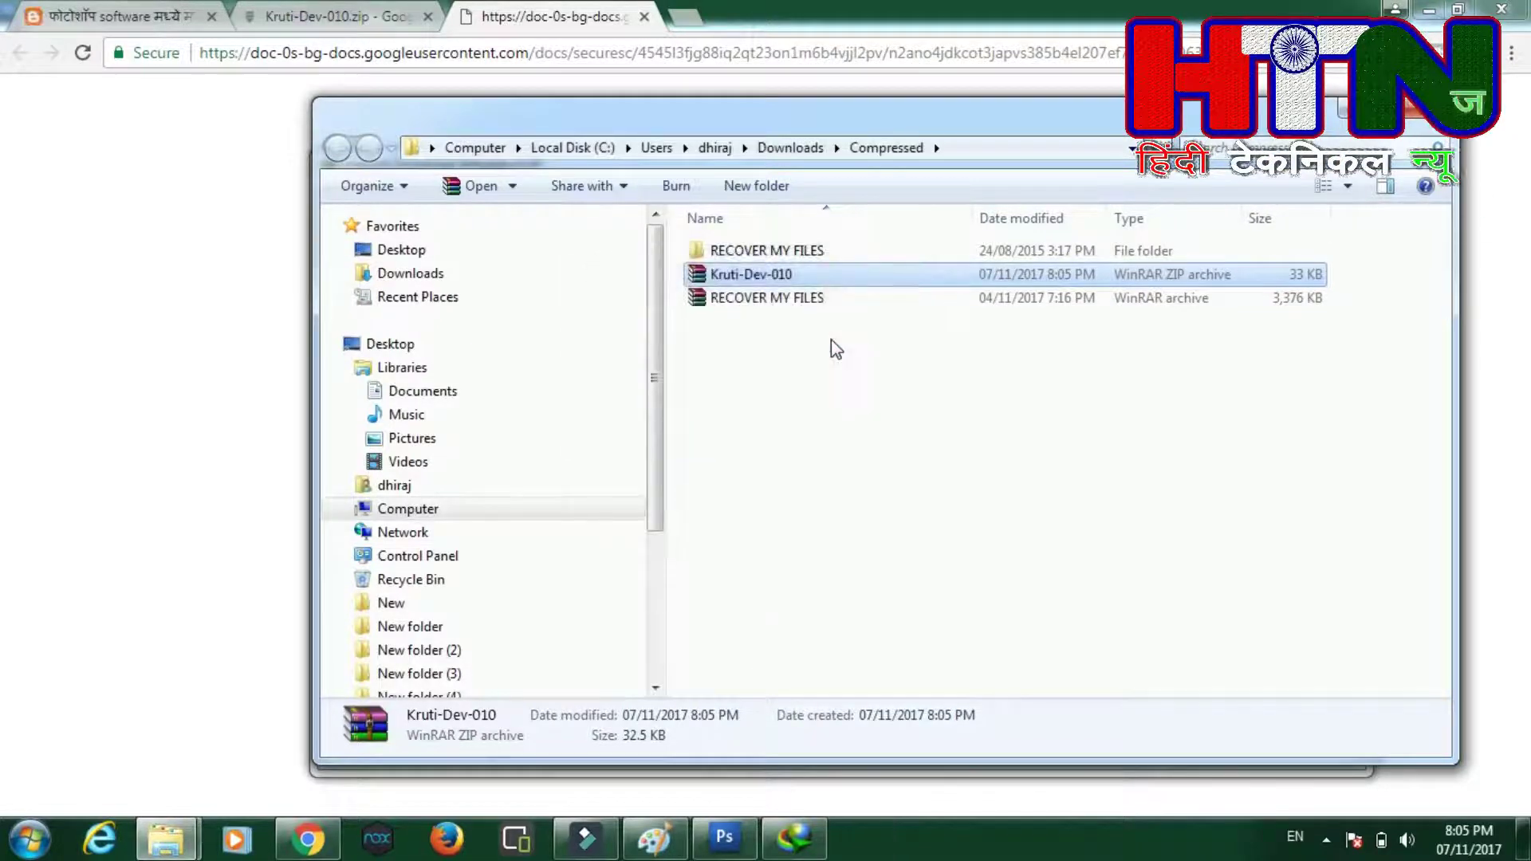
click(761, 345)
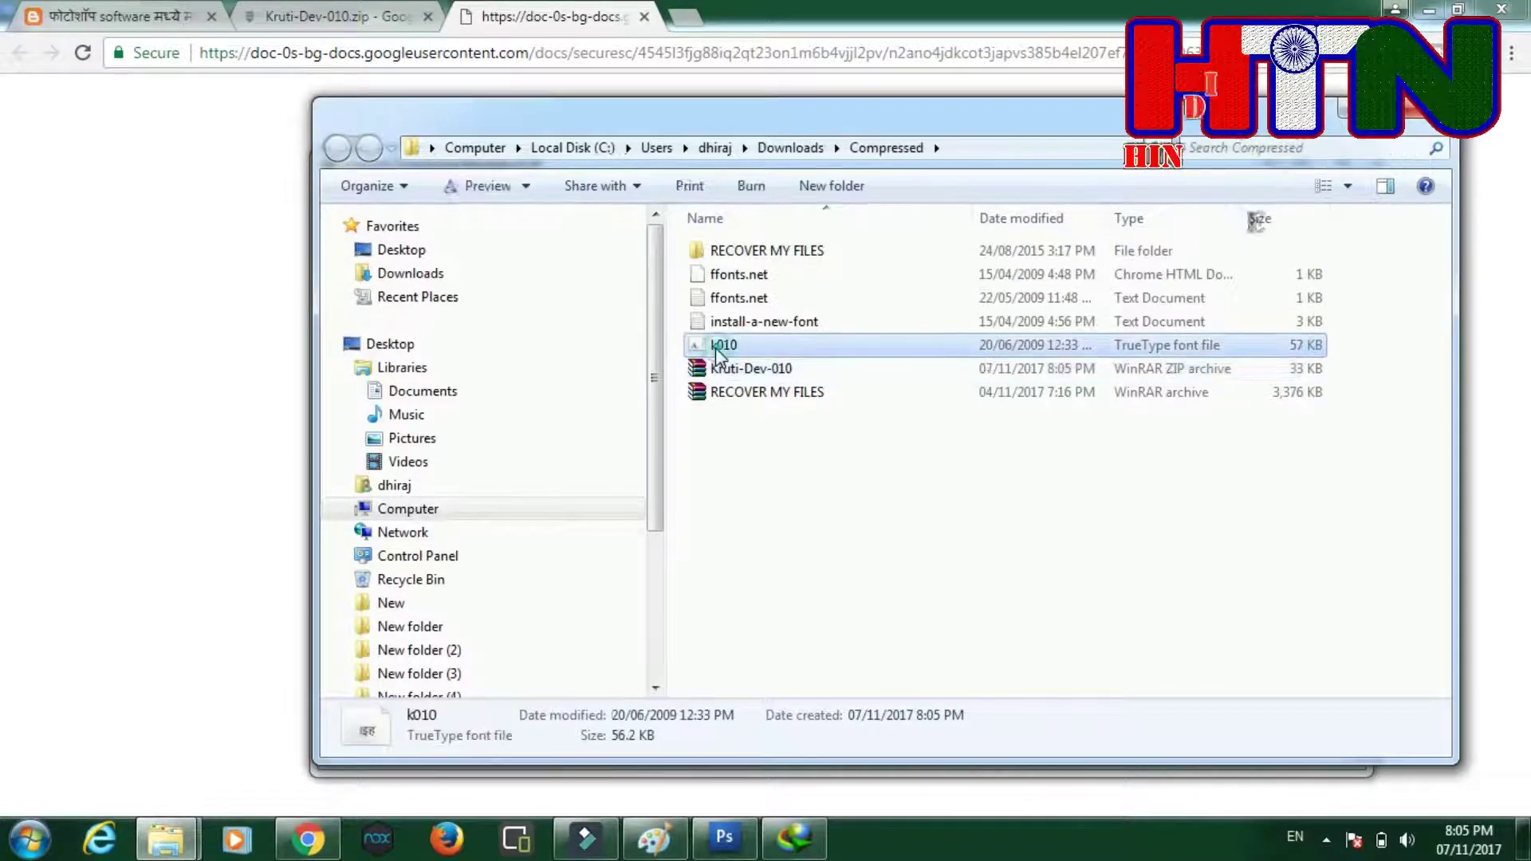
drag(809, 276, 720, 363)
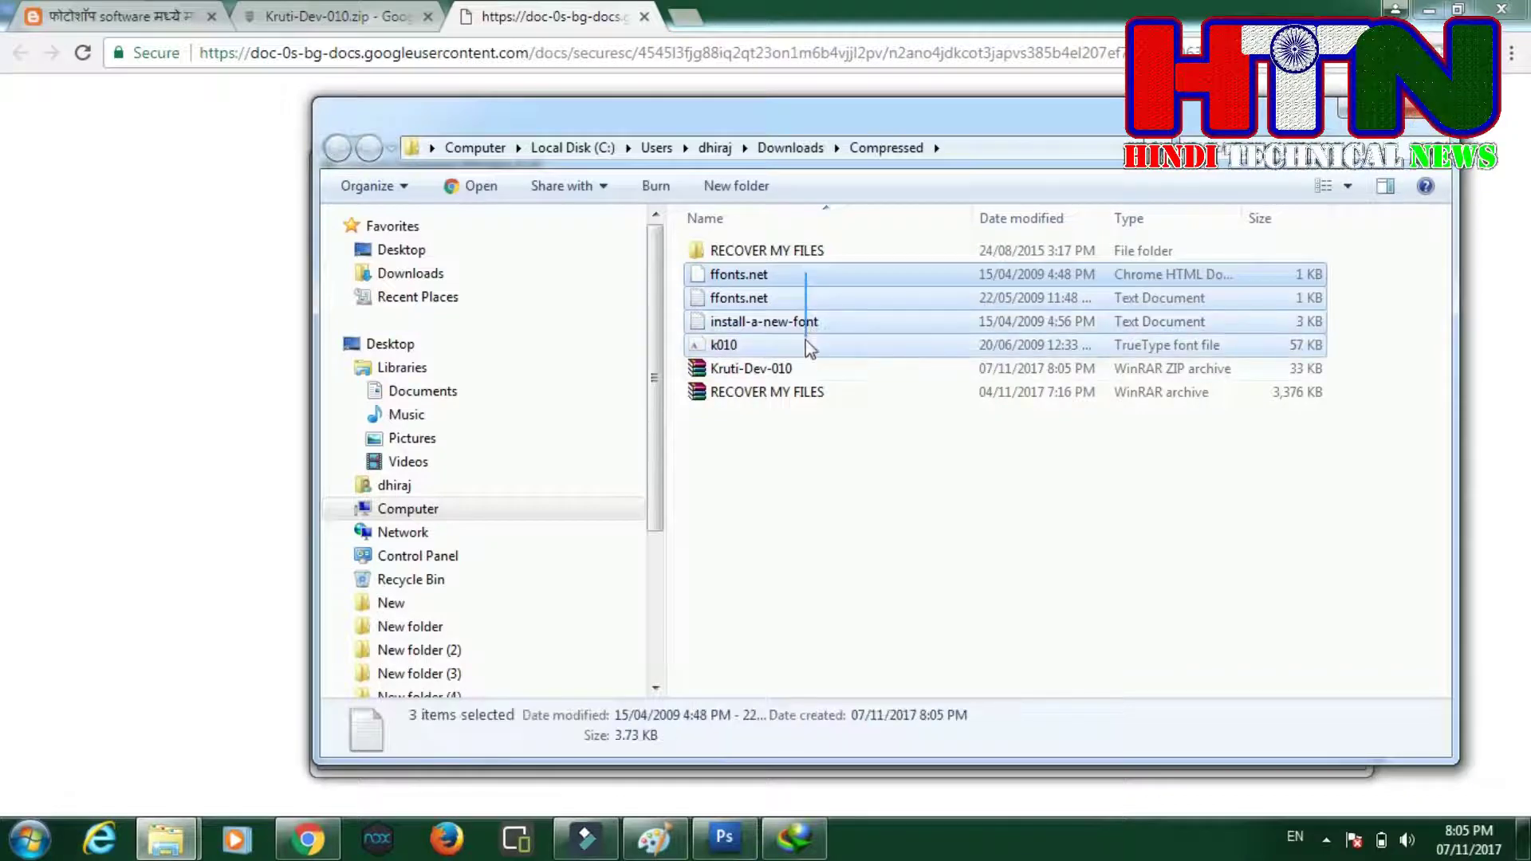
click(722, 348)
right_click(721, 348)
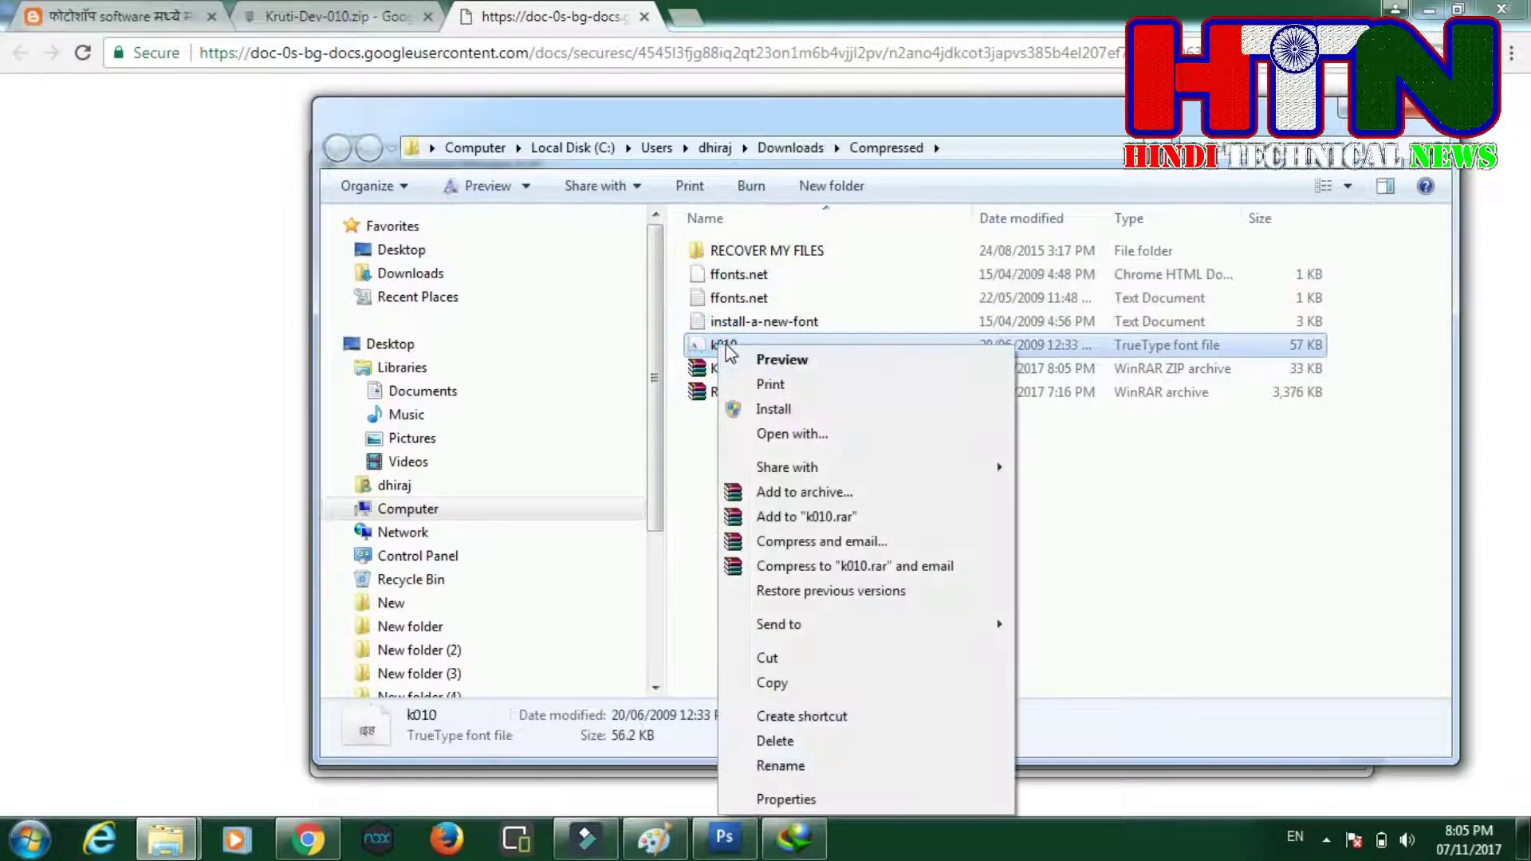
click(878, 408)
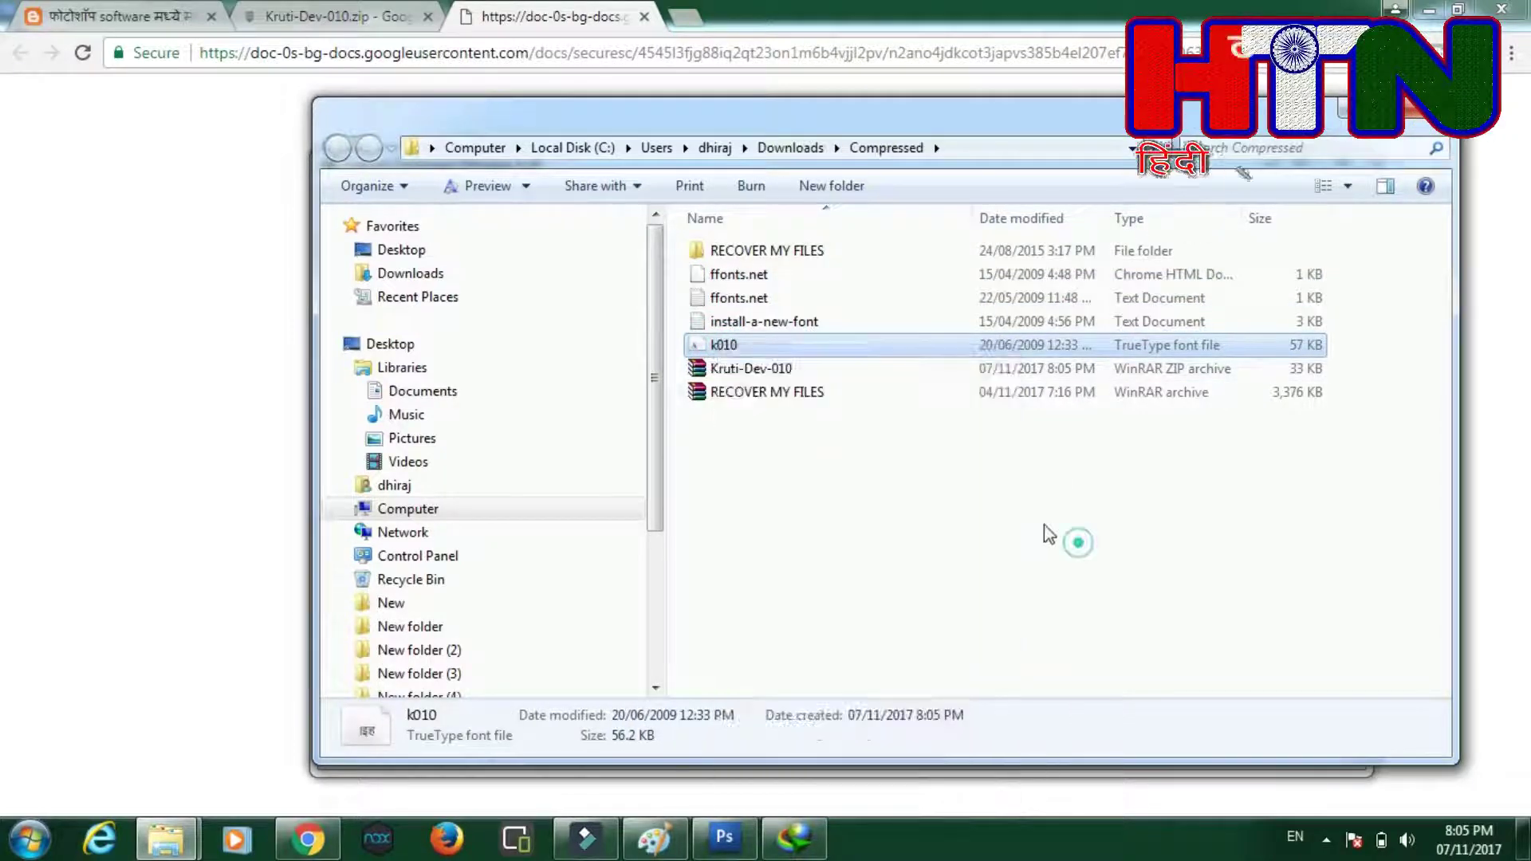
click(722, 349)
right_click(722, 349)
click(812, 682)
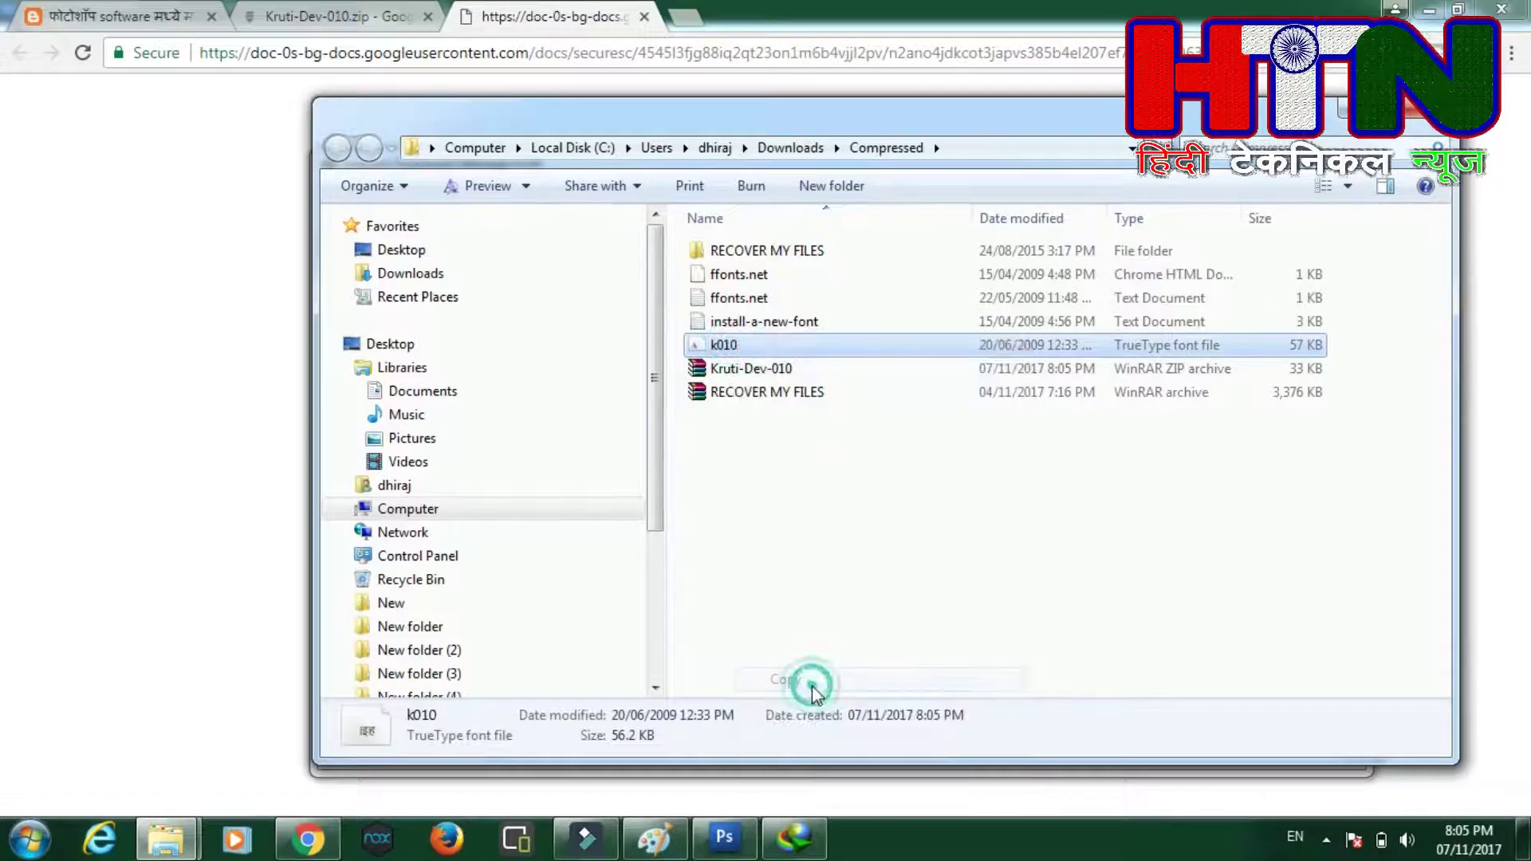
Navigate through Computer, Local Disk C: and Windows to the Fonts folder.
click(30, 838)
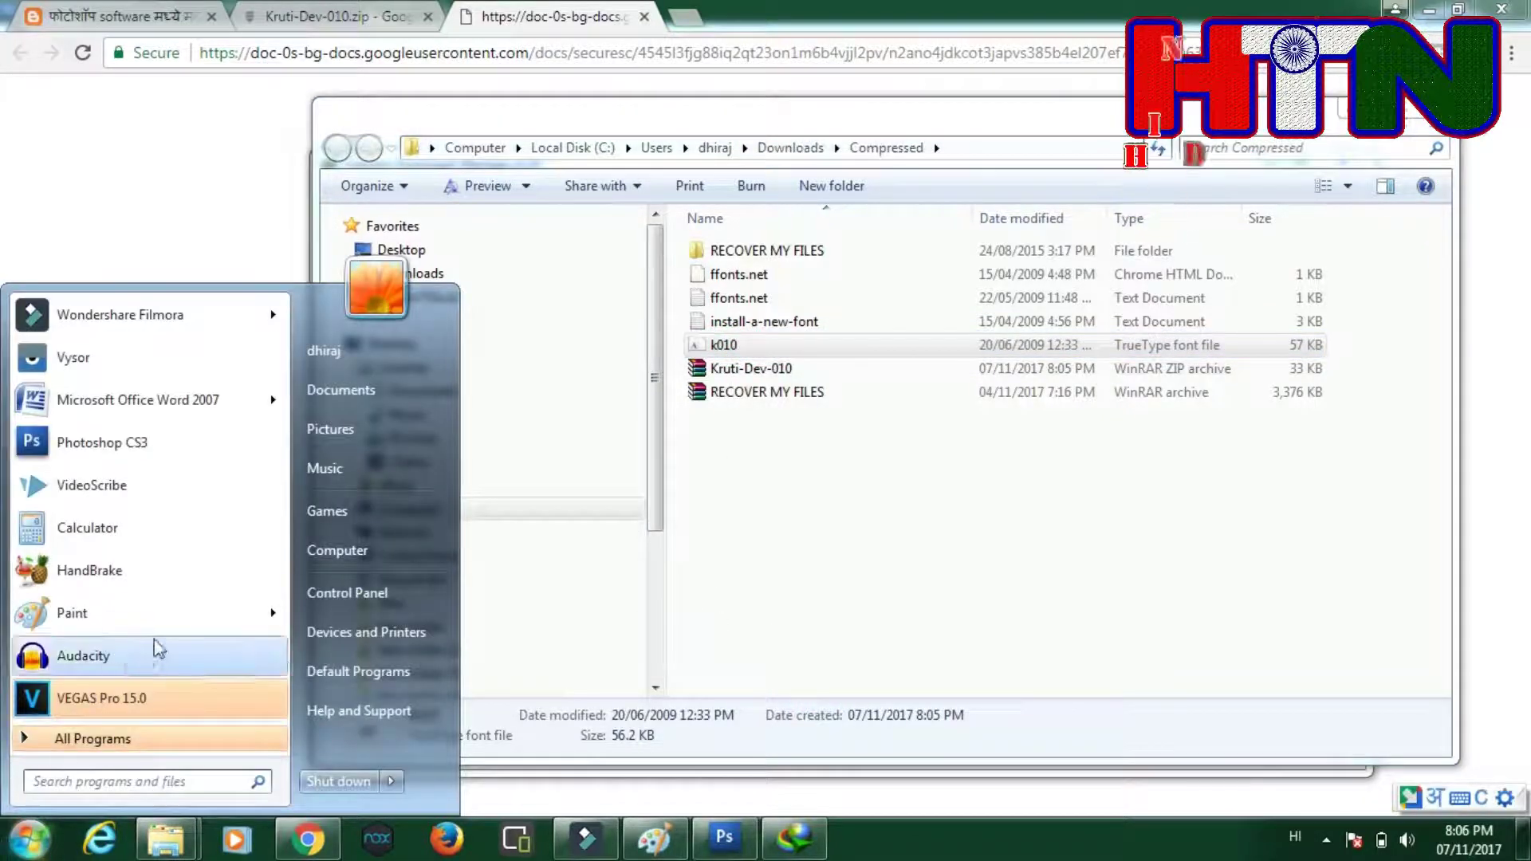
click(331, 552)
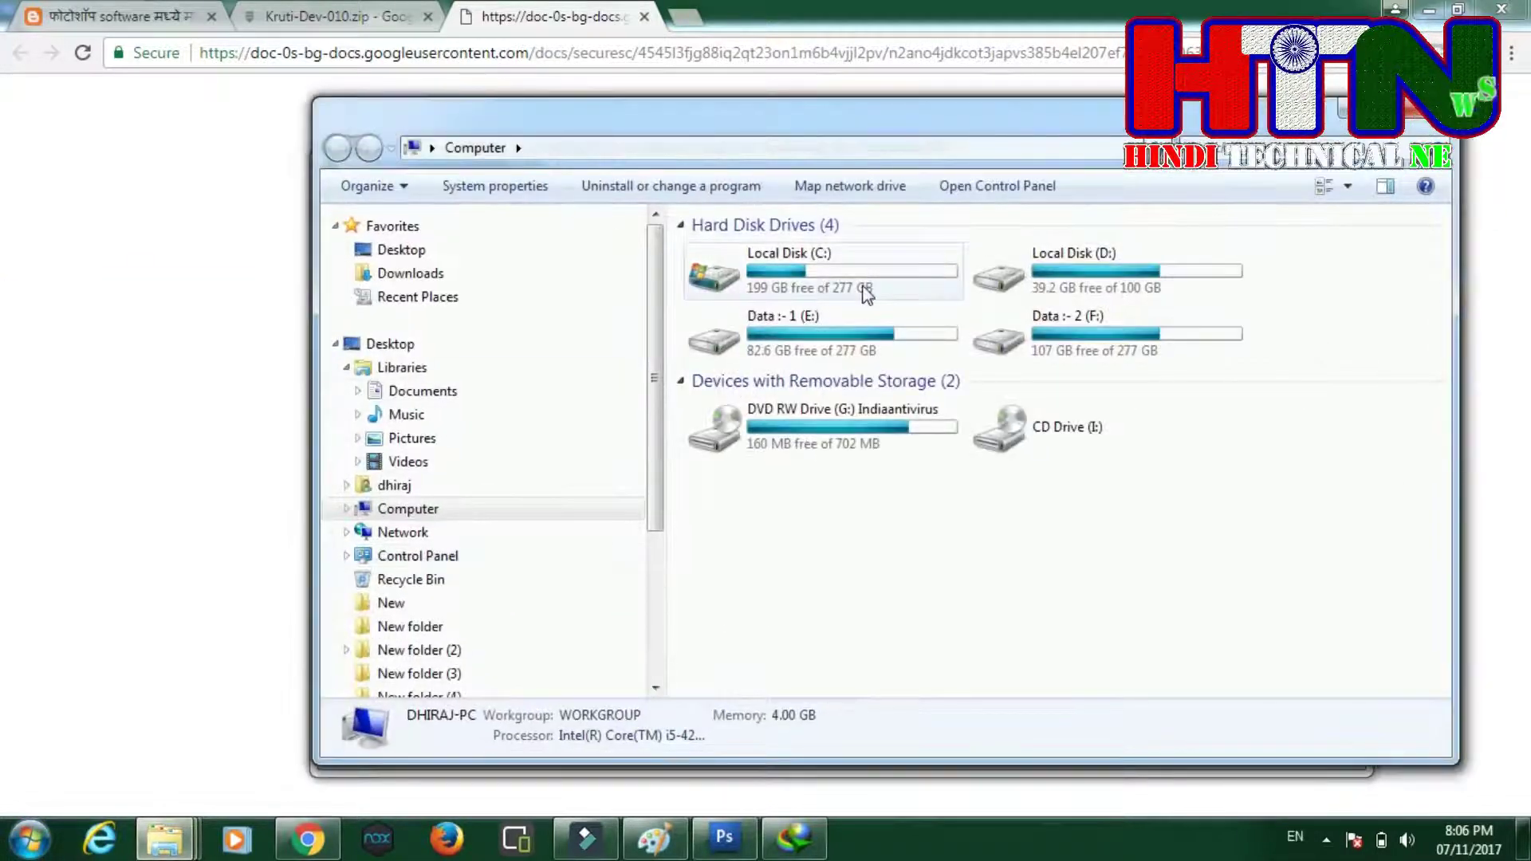
double_click(862, 267)
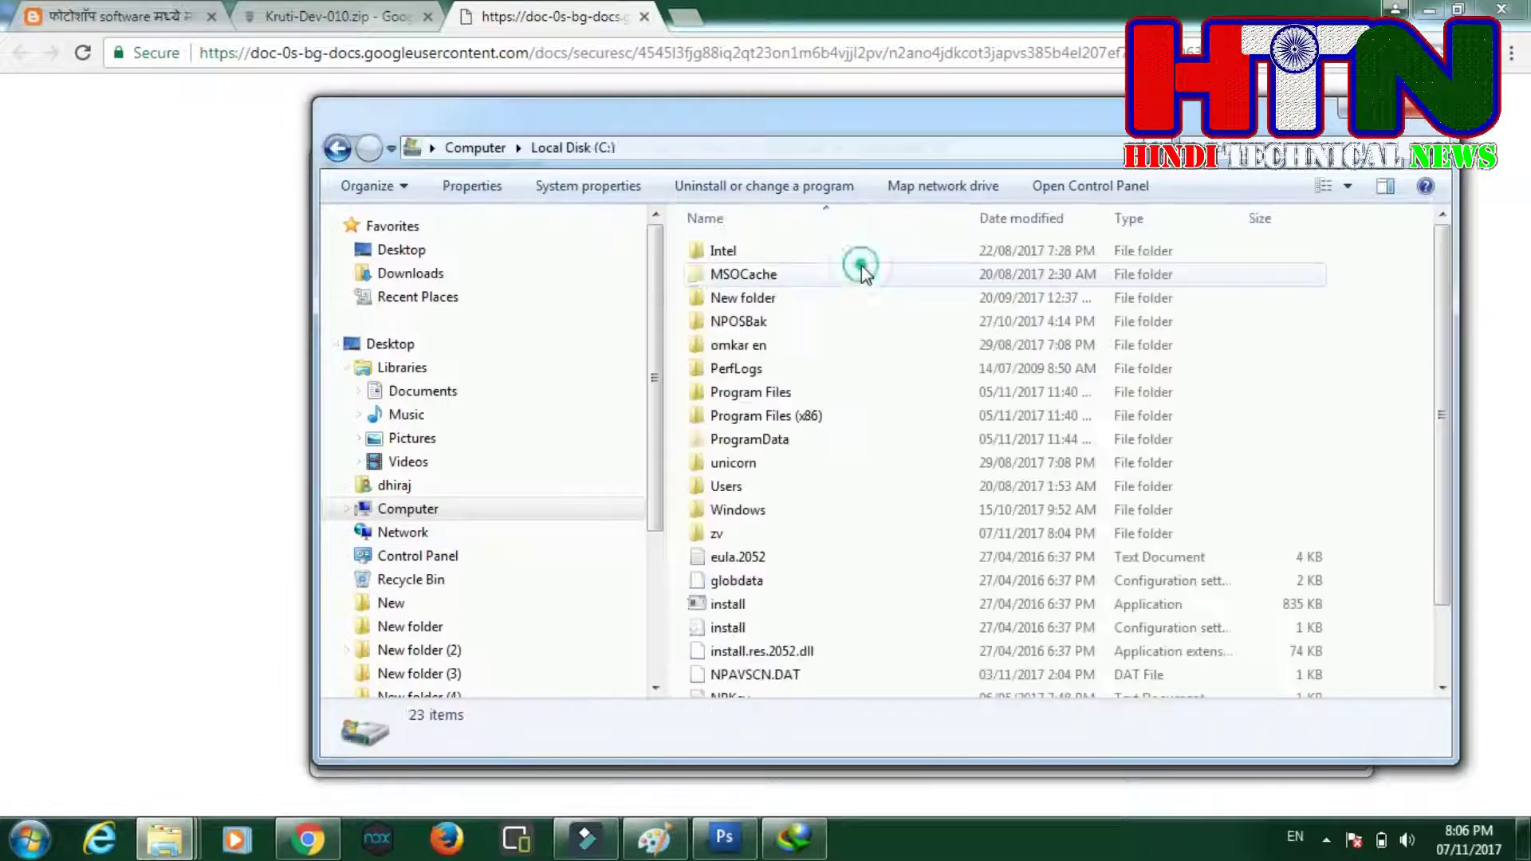
double_click(784, 515)
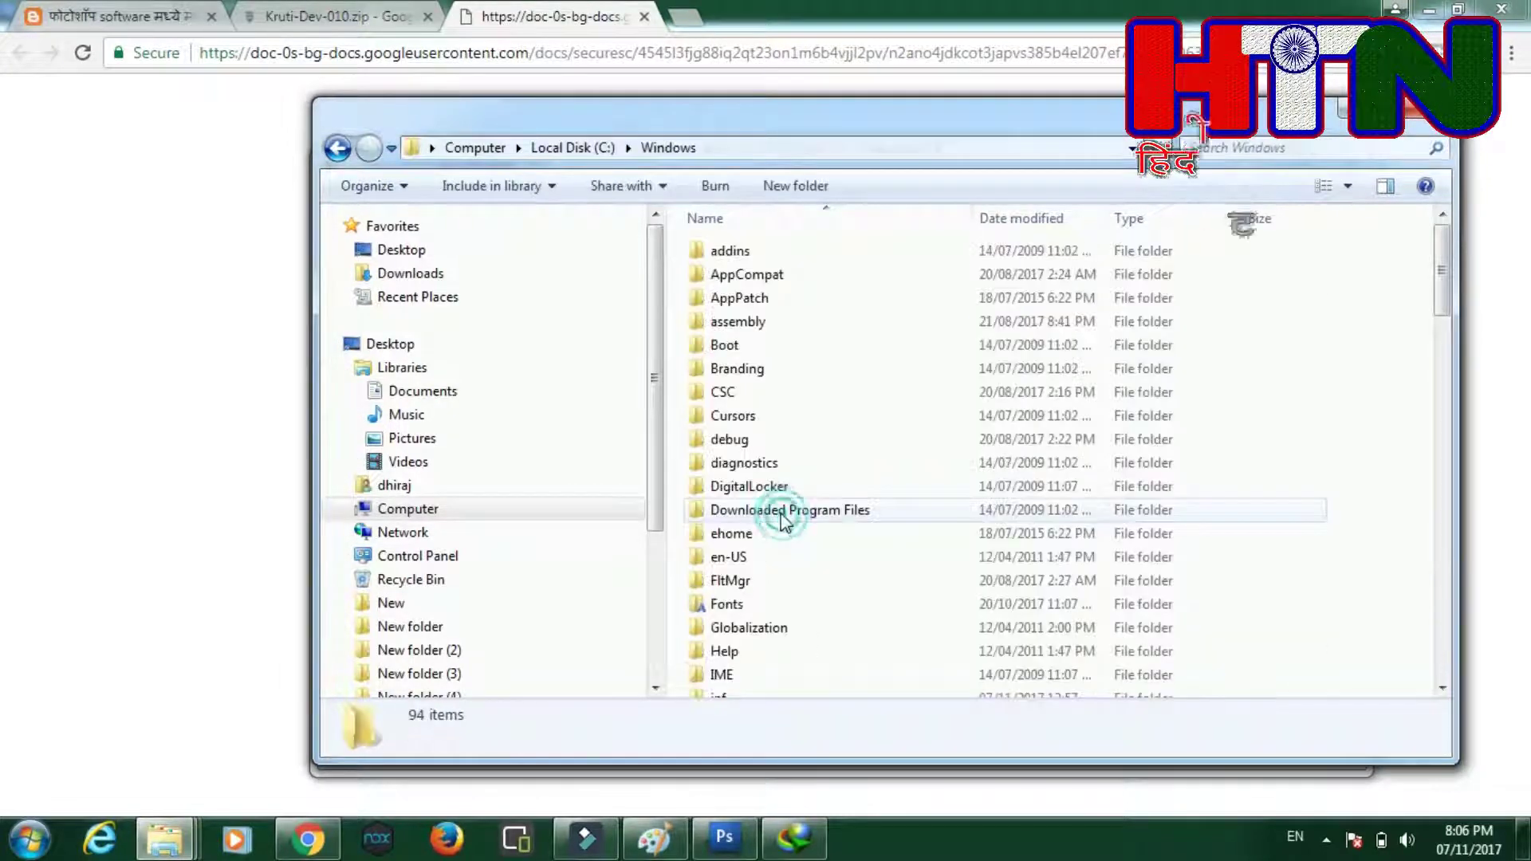
click(754, 413)
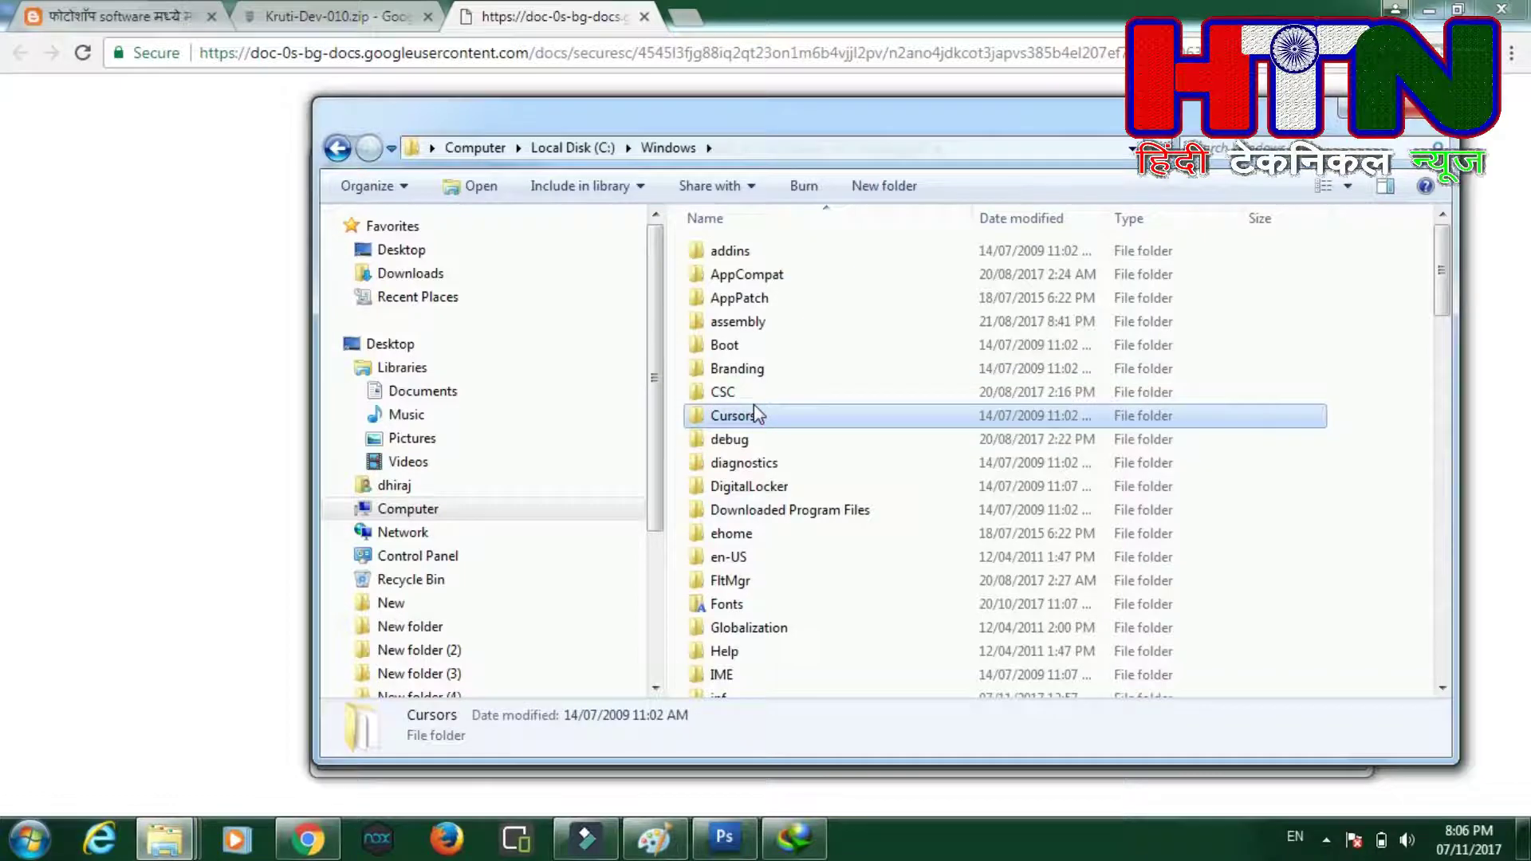
key(f)
double_click(767, 606)
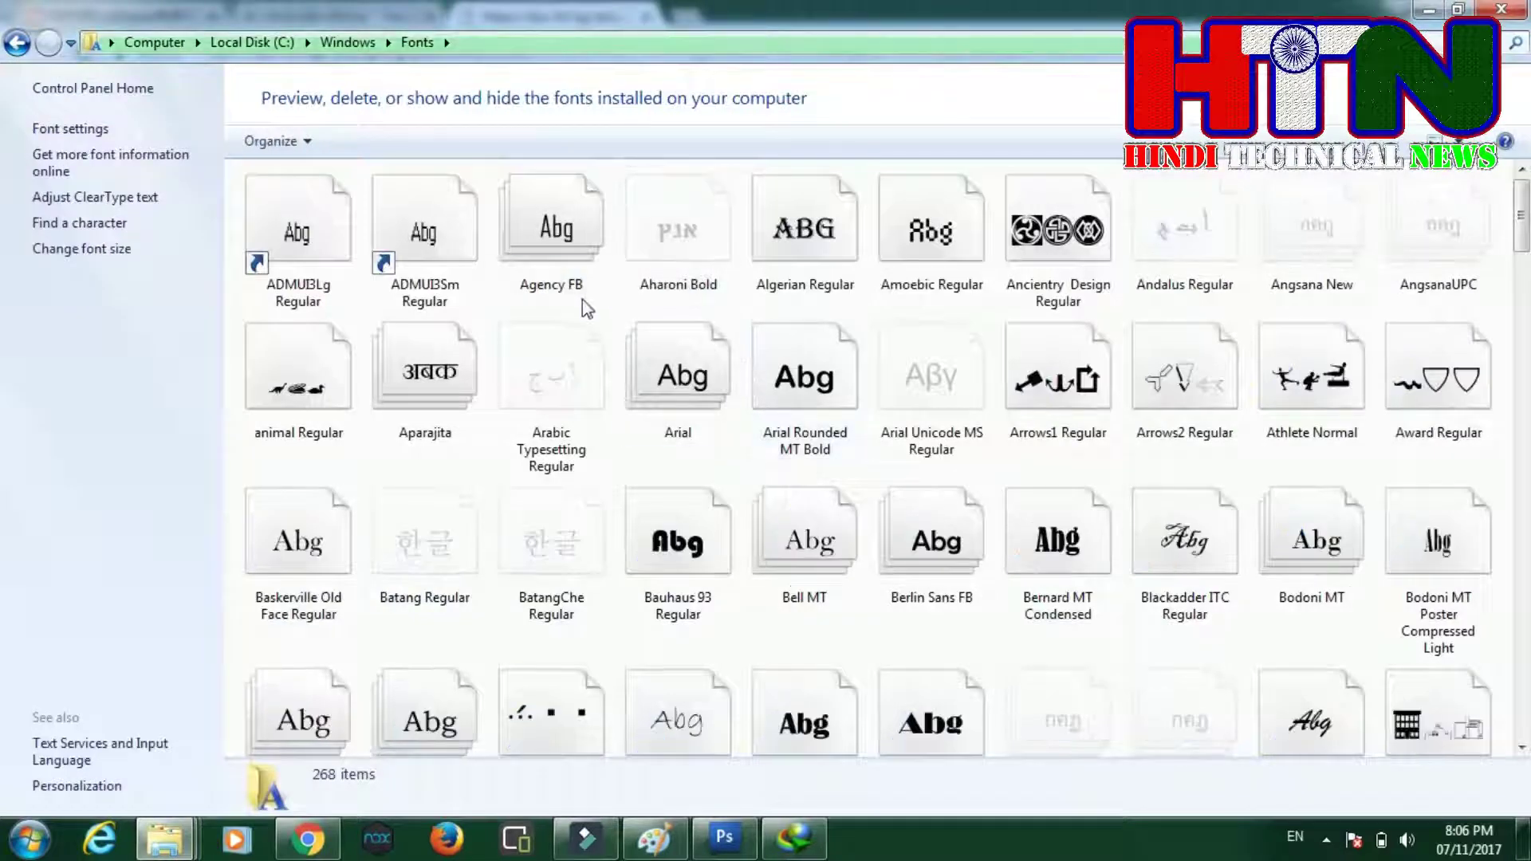
Paste k010 into Fonts, replacing the existing Kruti Dev 010, and close the installer.
right_click(576, 311)
click(656, 429)
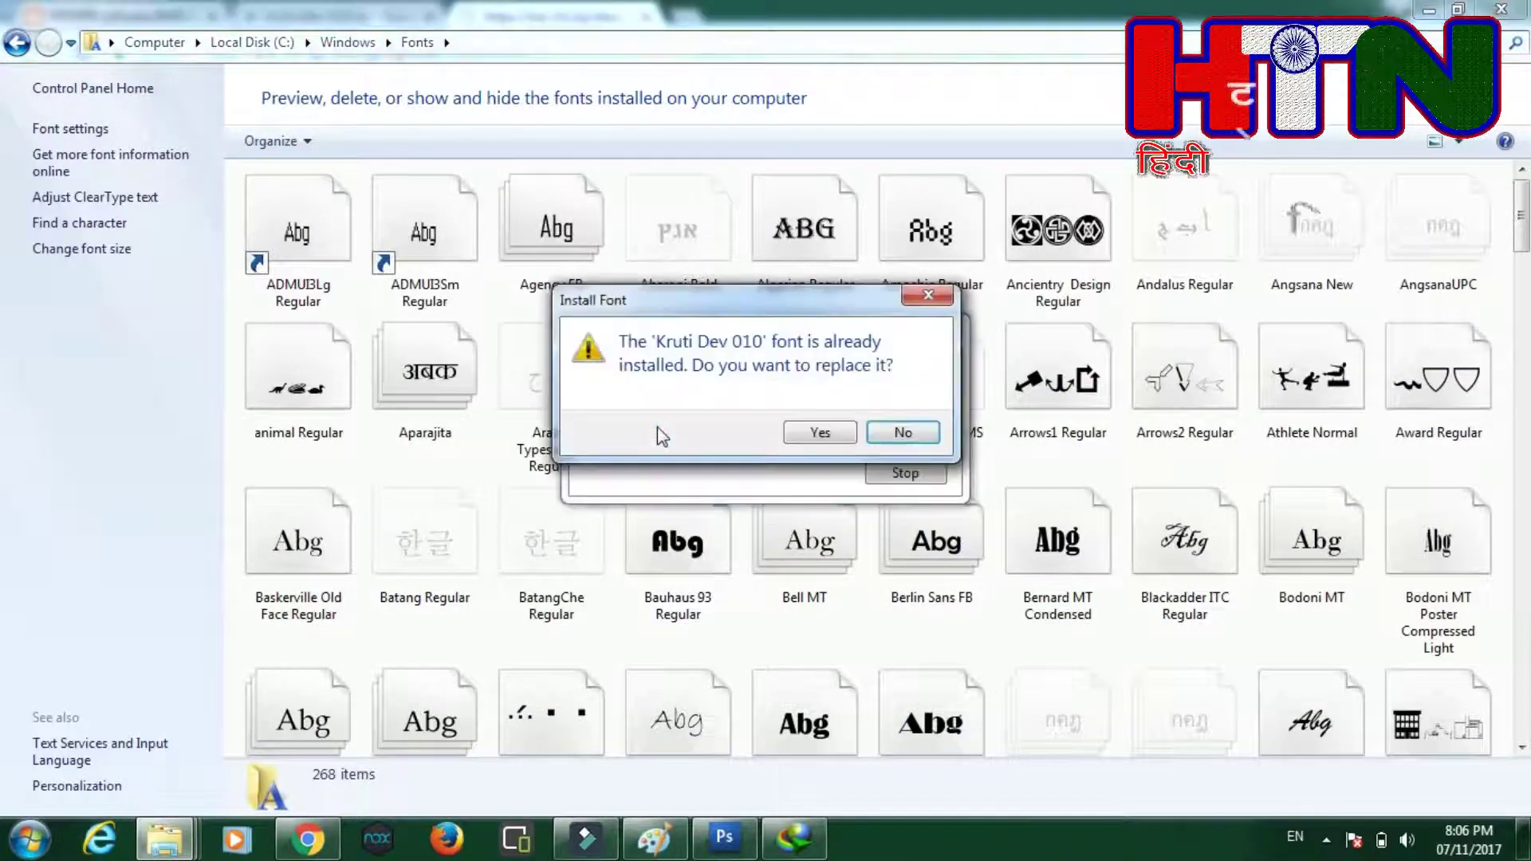
click(915, 444)
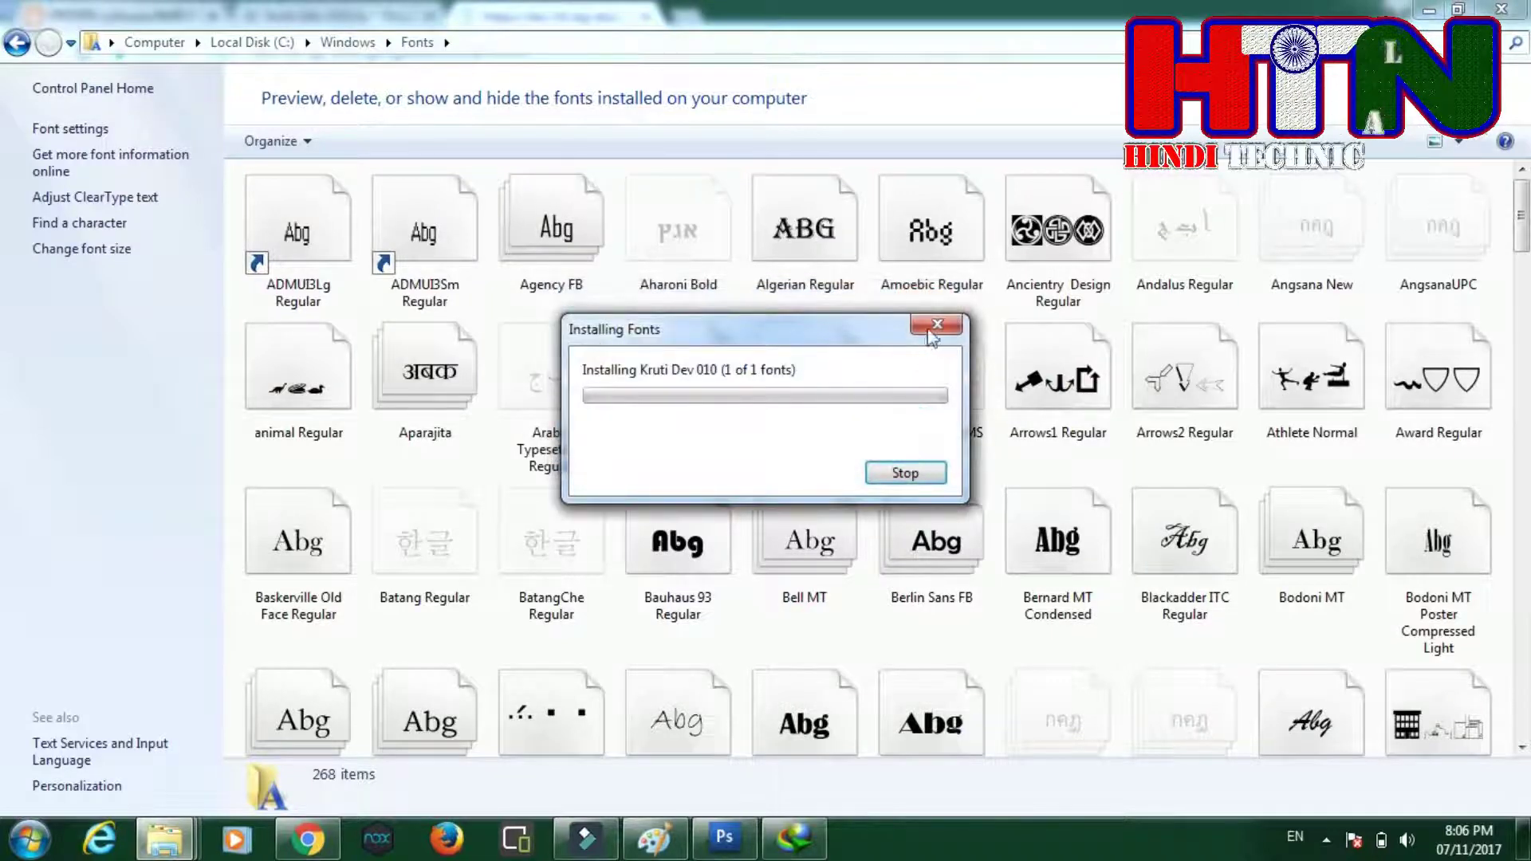
click(937, 325)
click(939, 333)
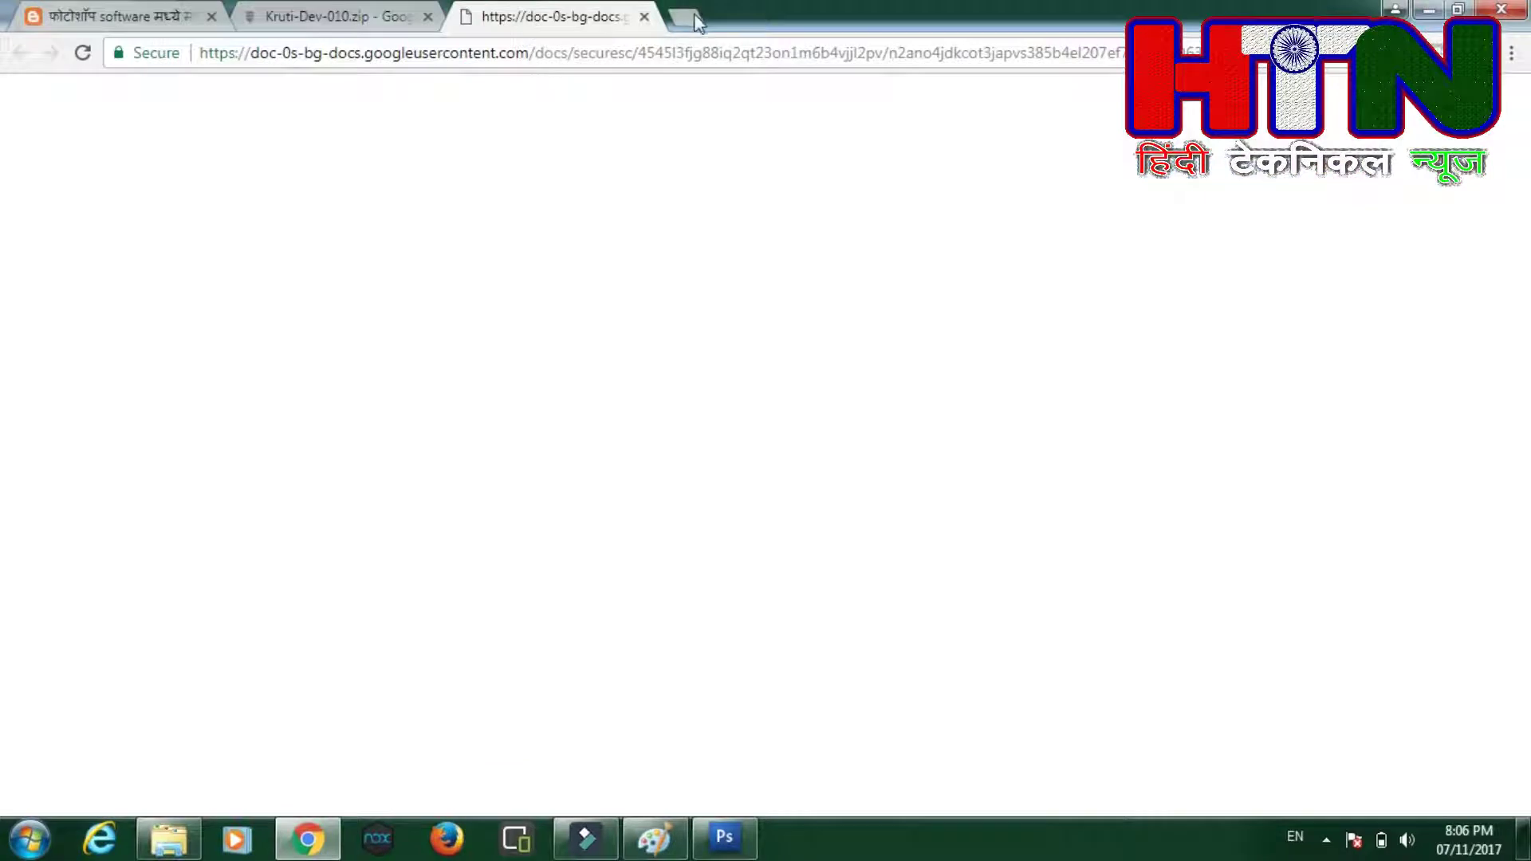
Open a new Chrome tab with 'www' typed, then return to the Photoshop document.
click(686, 18)
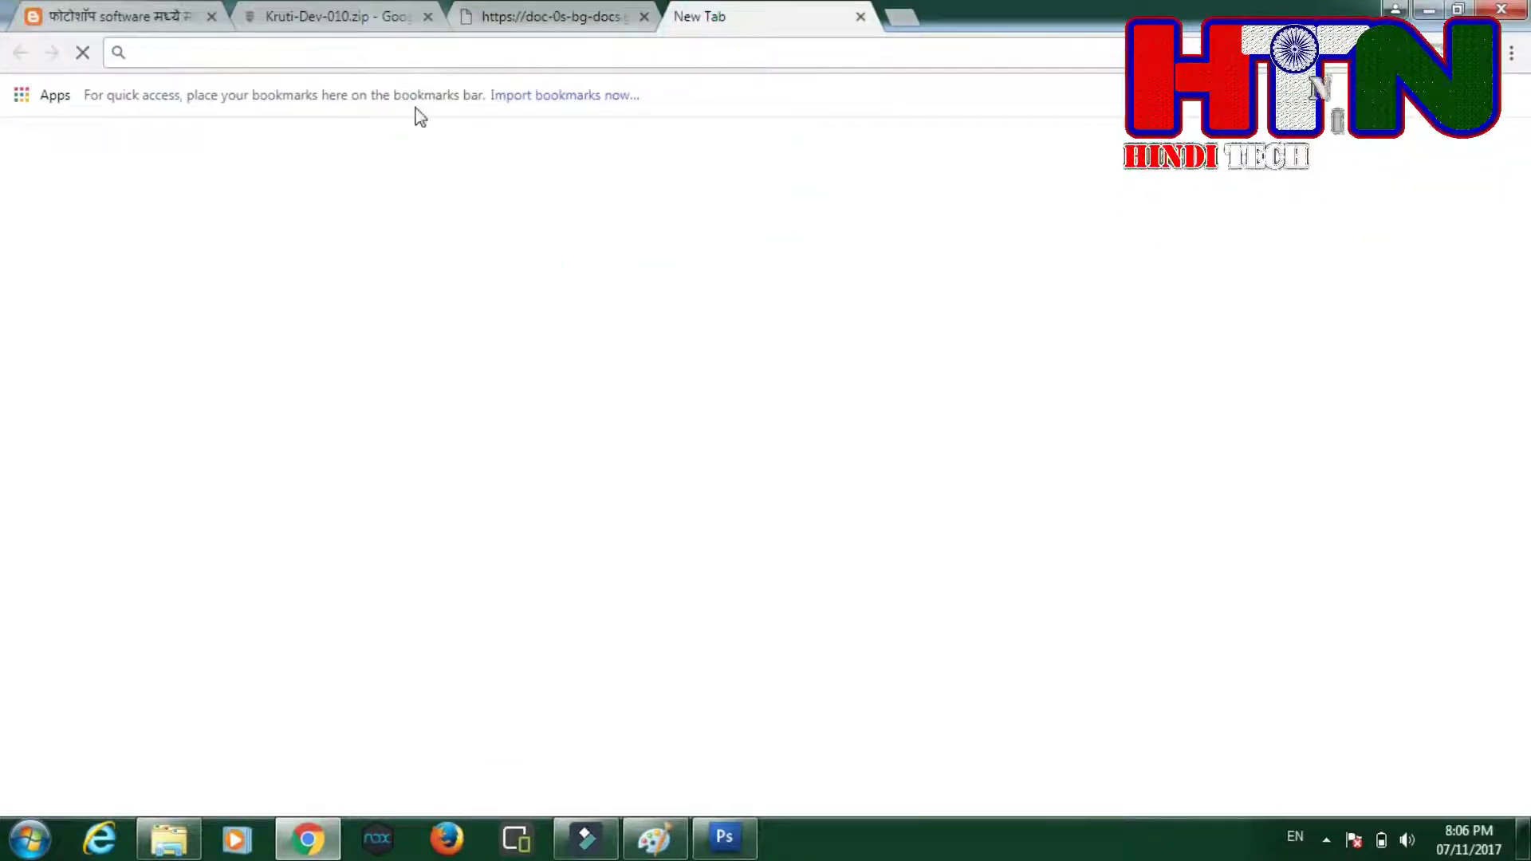
text(www)
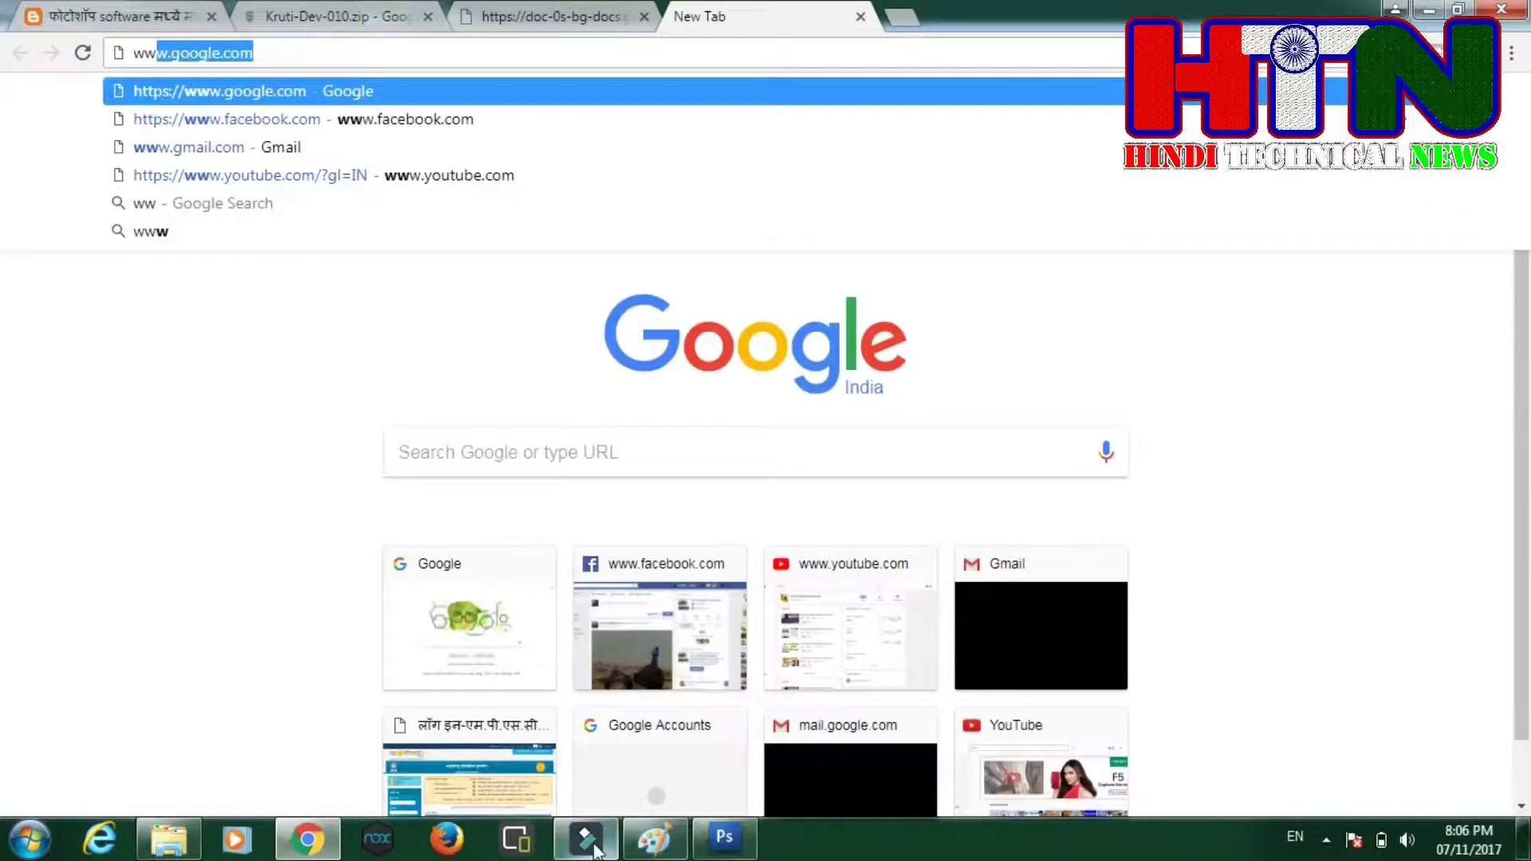
click(590, 845)
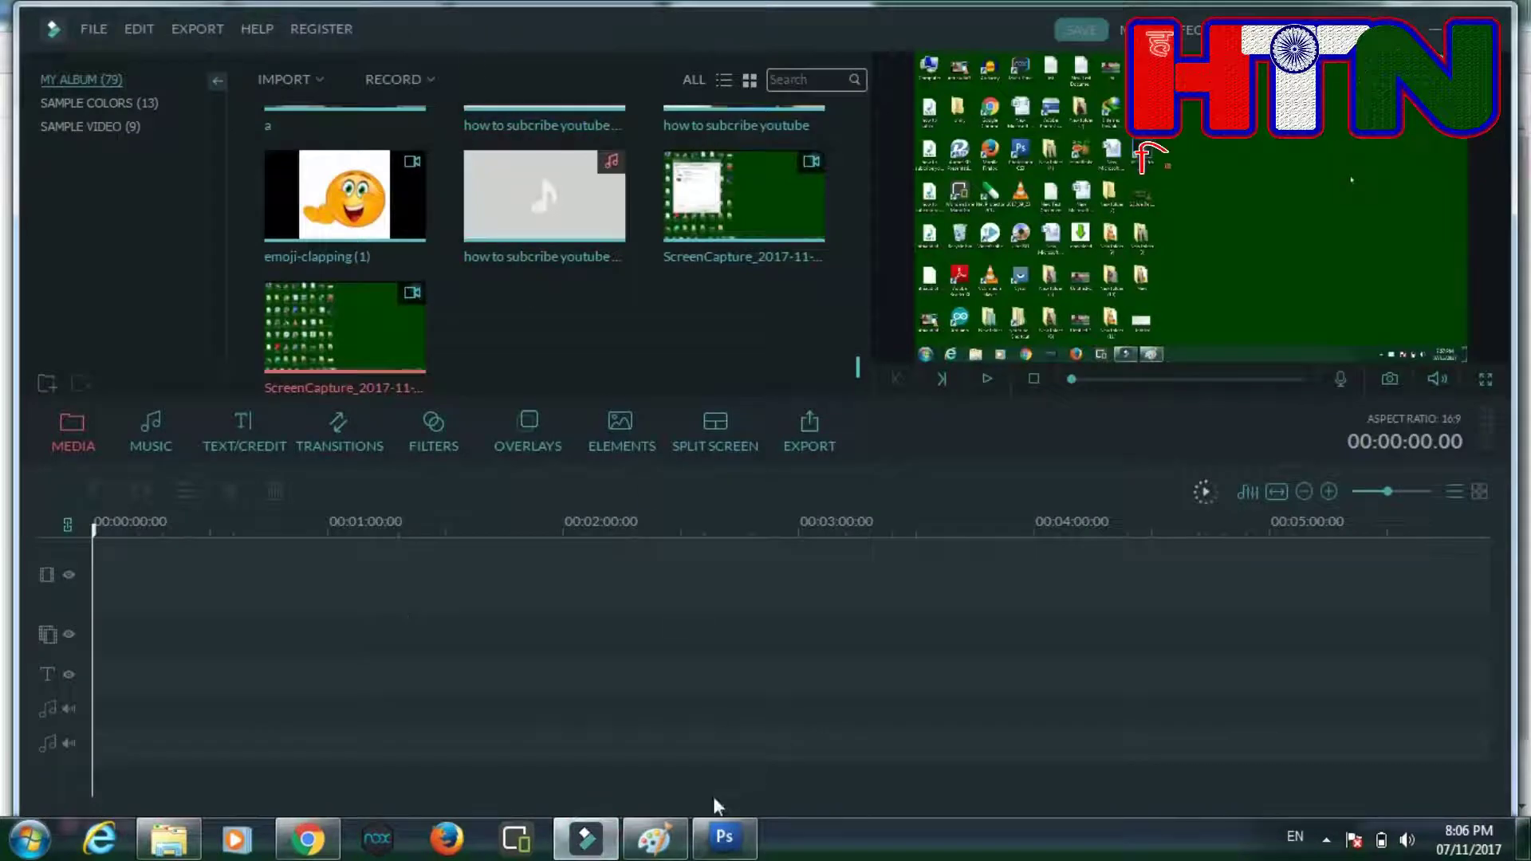
click(722, 839)
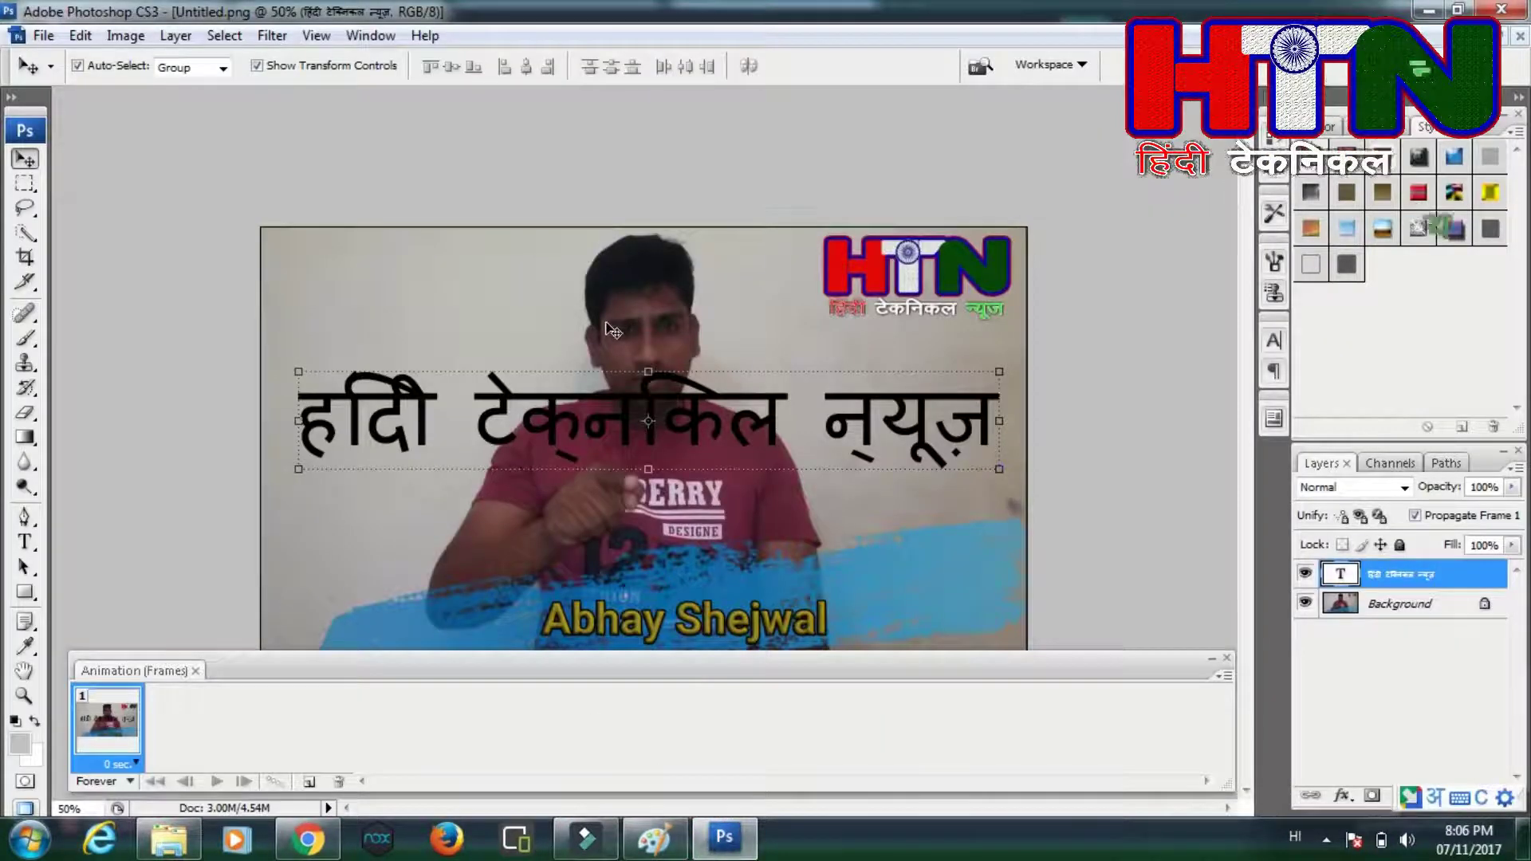
Keep Move auto-select on Group and select the entire Hindi headline text.
click(222, 70)
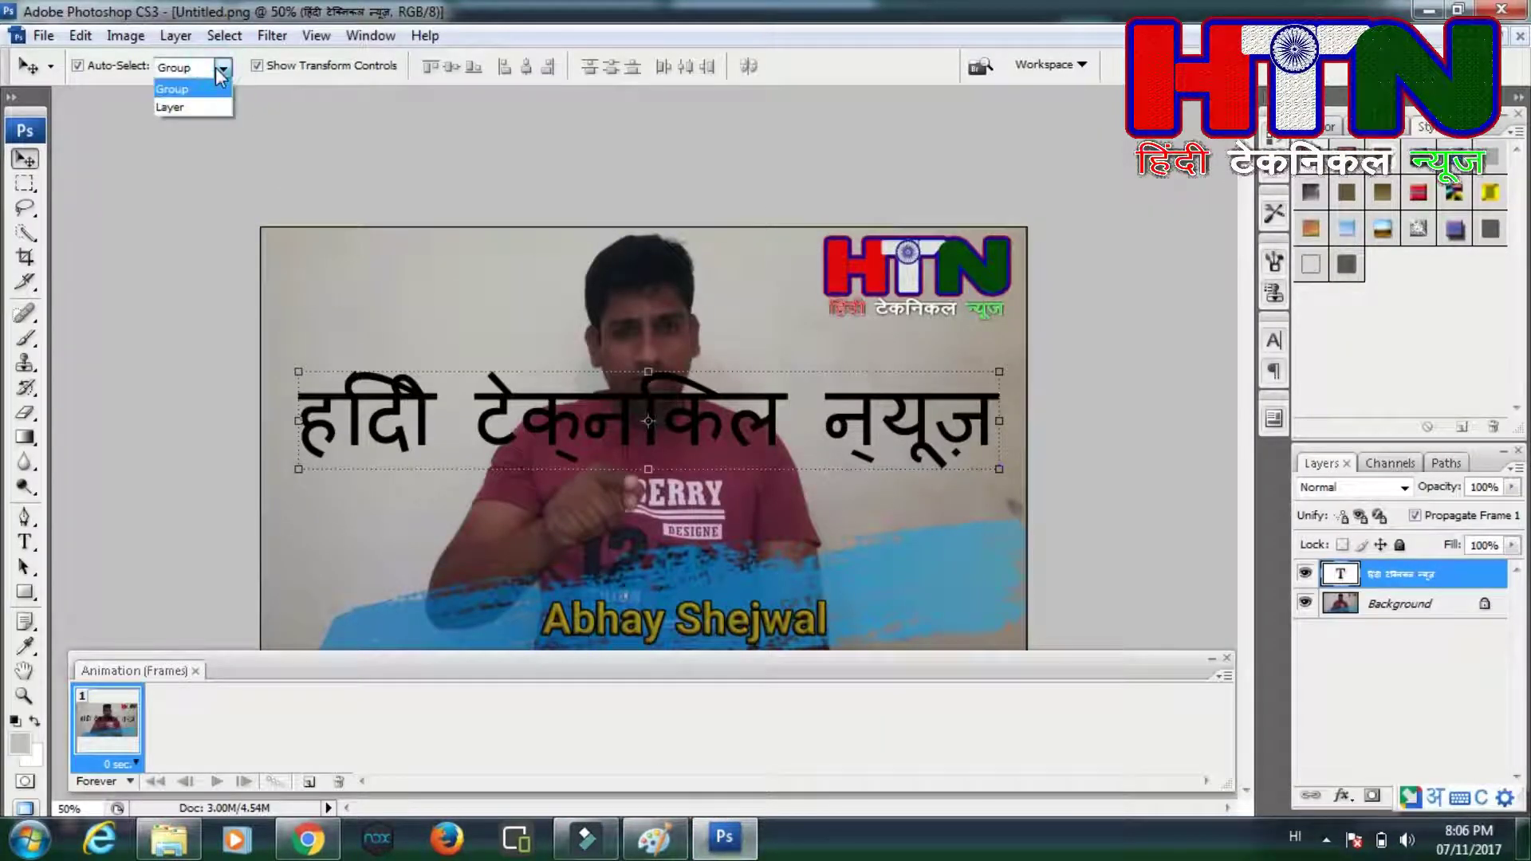
click(216, 87)
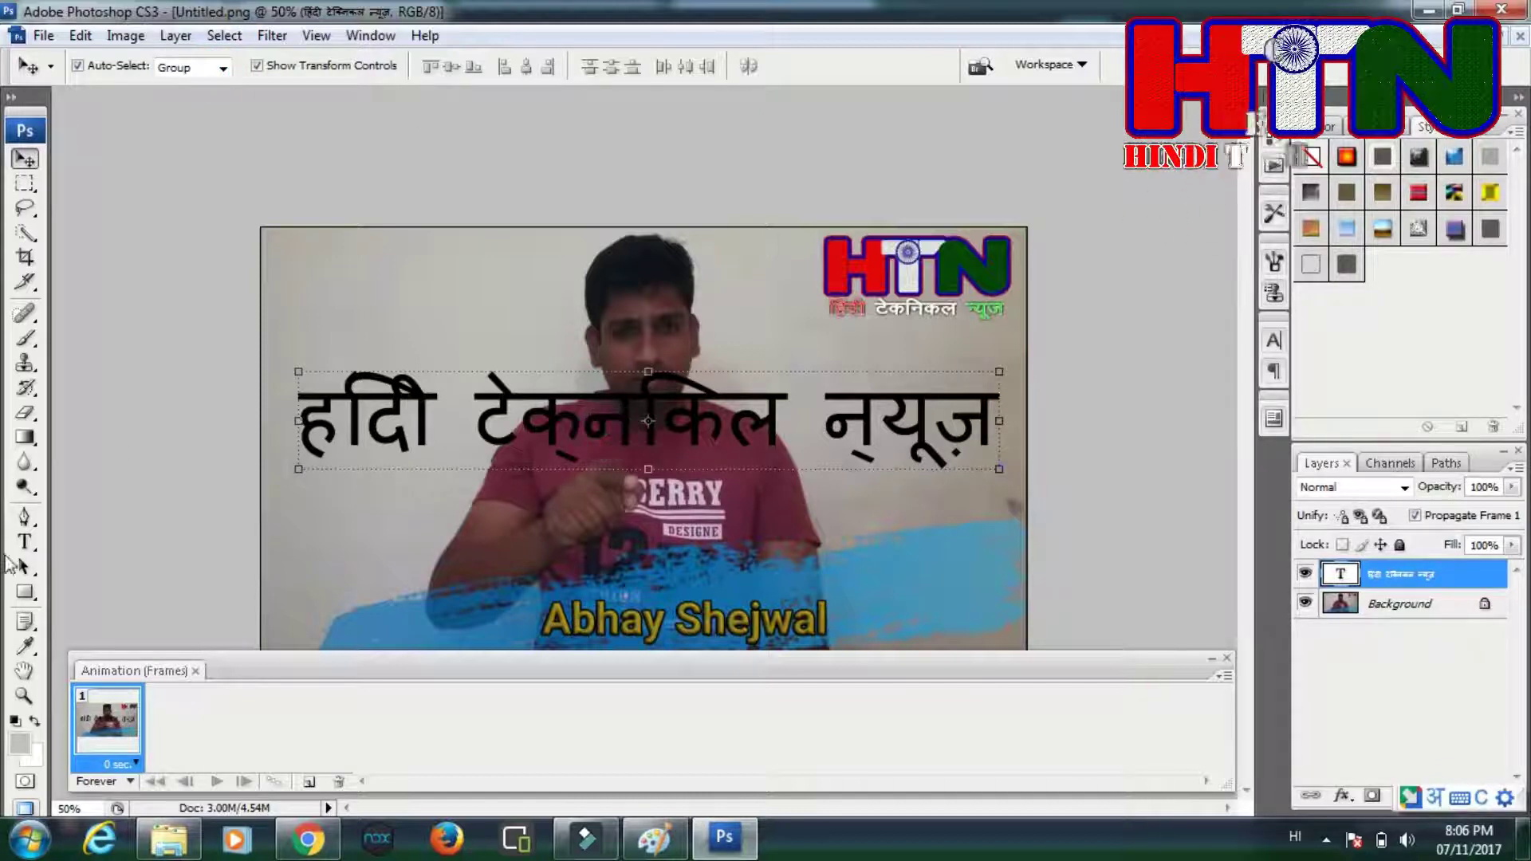
click(24, 542)
triple_click(367, 422)
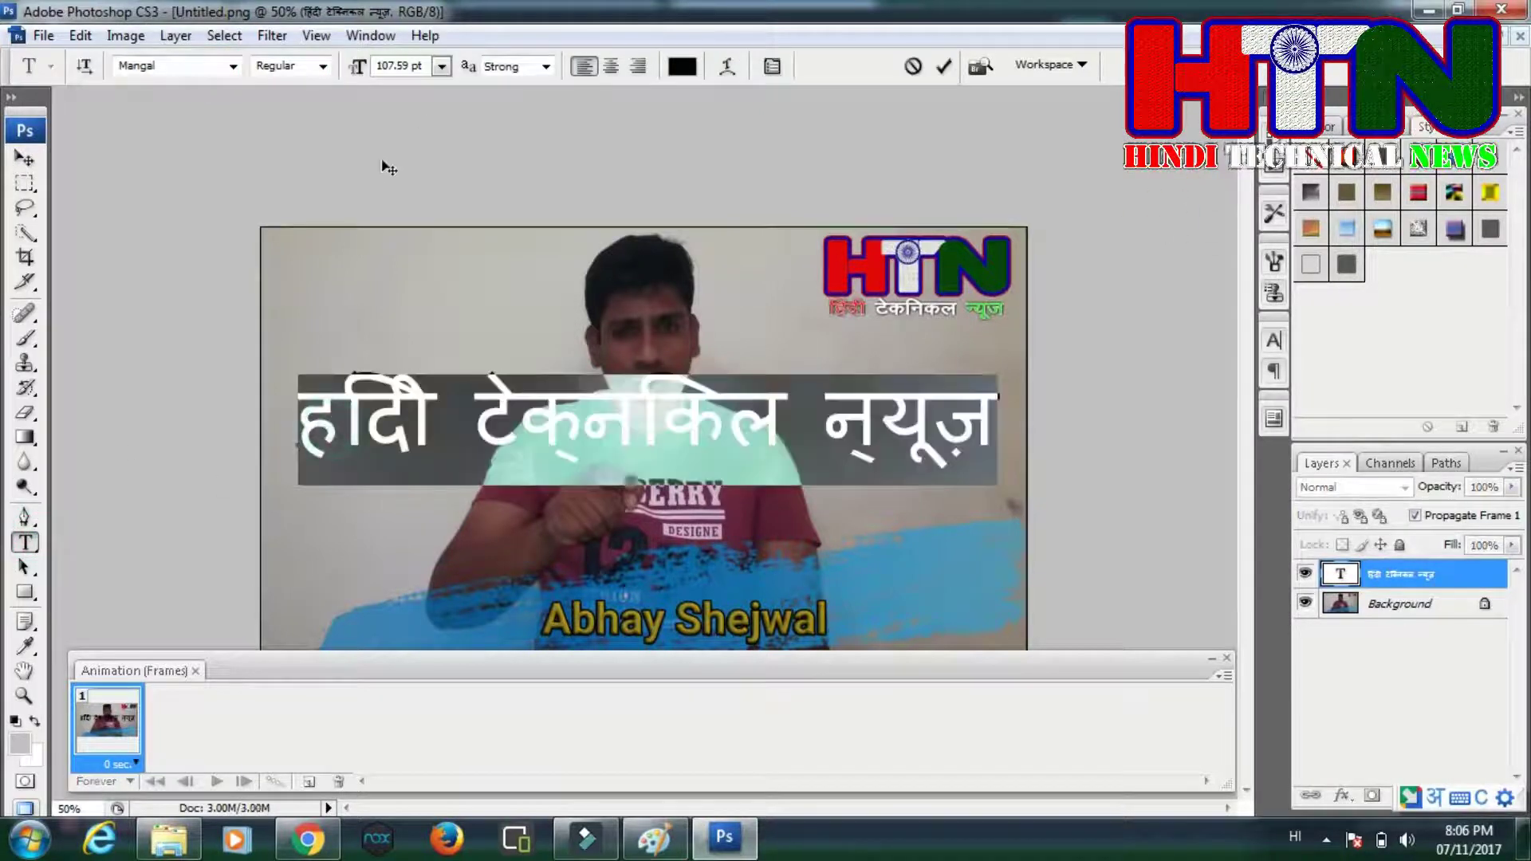
Search the font list for Kruti Dev, leave Kalinga applied, and switch to Chrome.
click(233, 67)
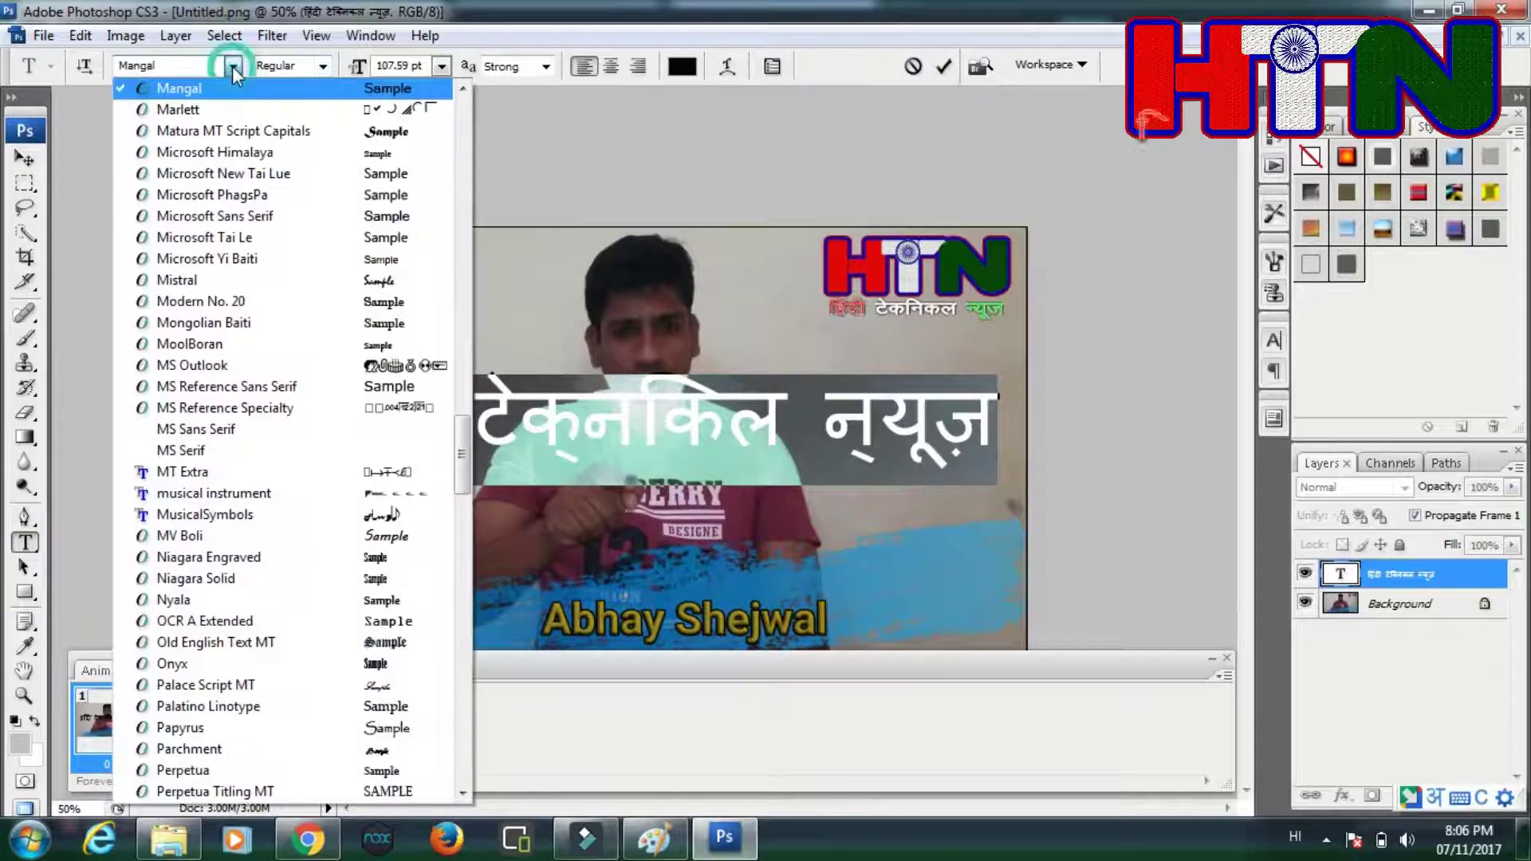
click(1295, 836)
click(1340, 725)
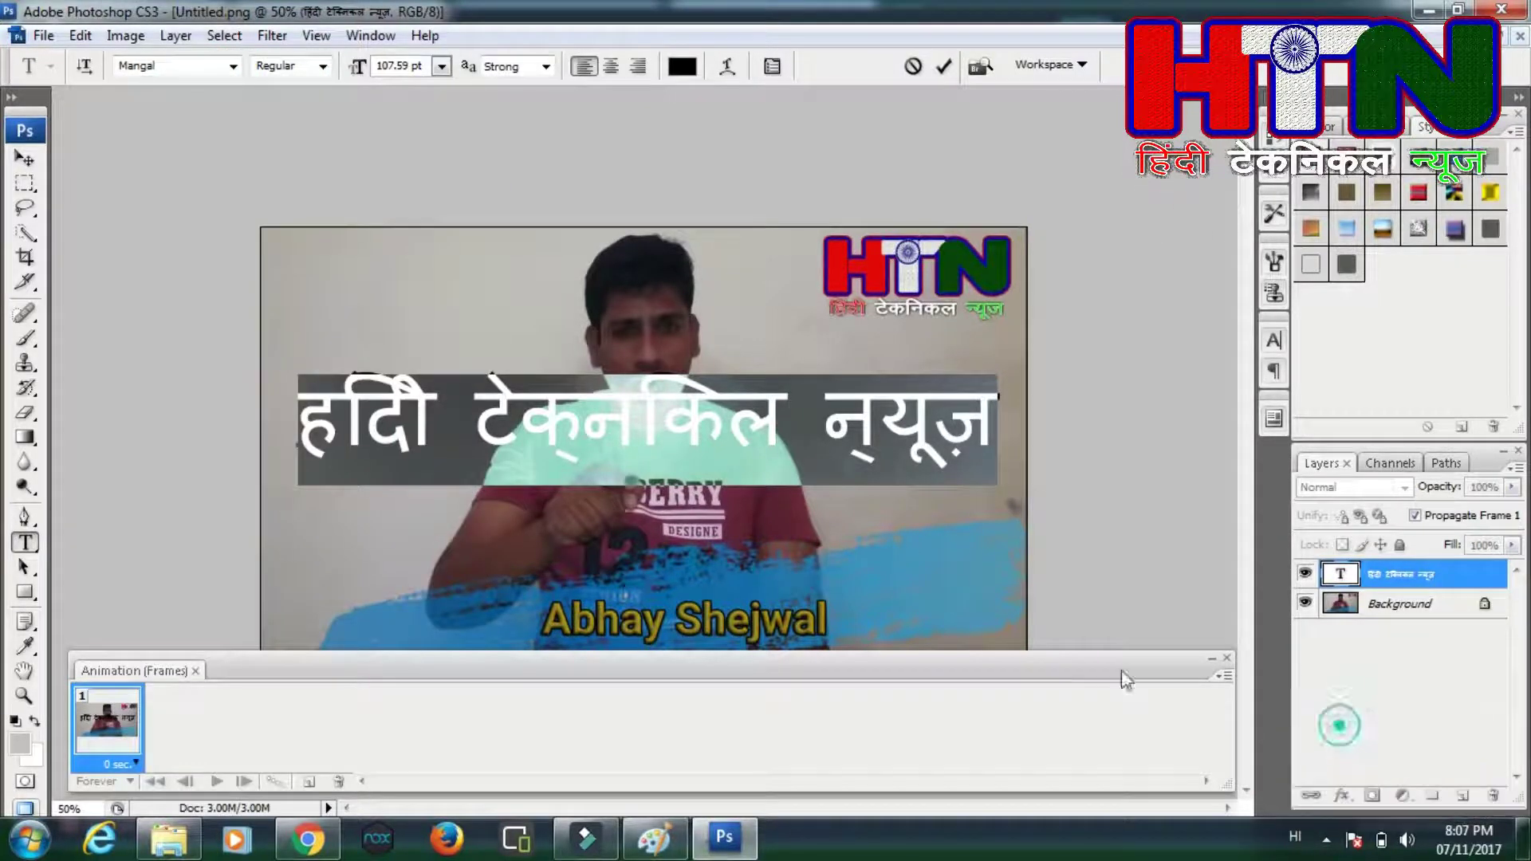
click(192, 66)
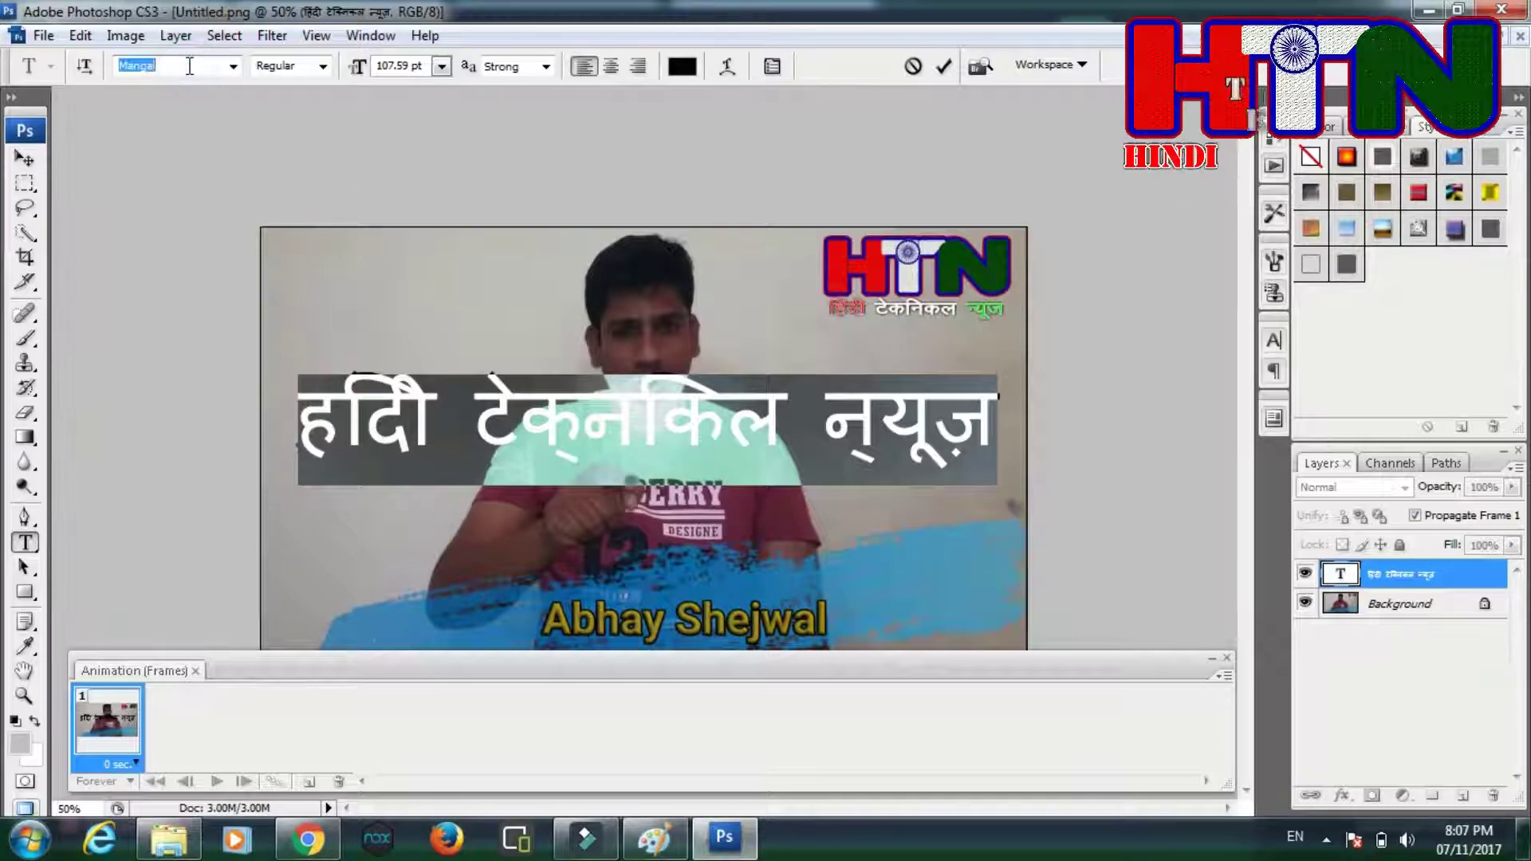
text(k)
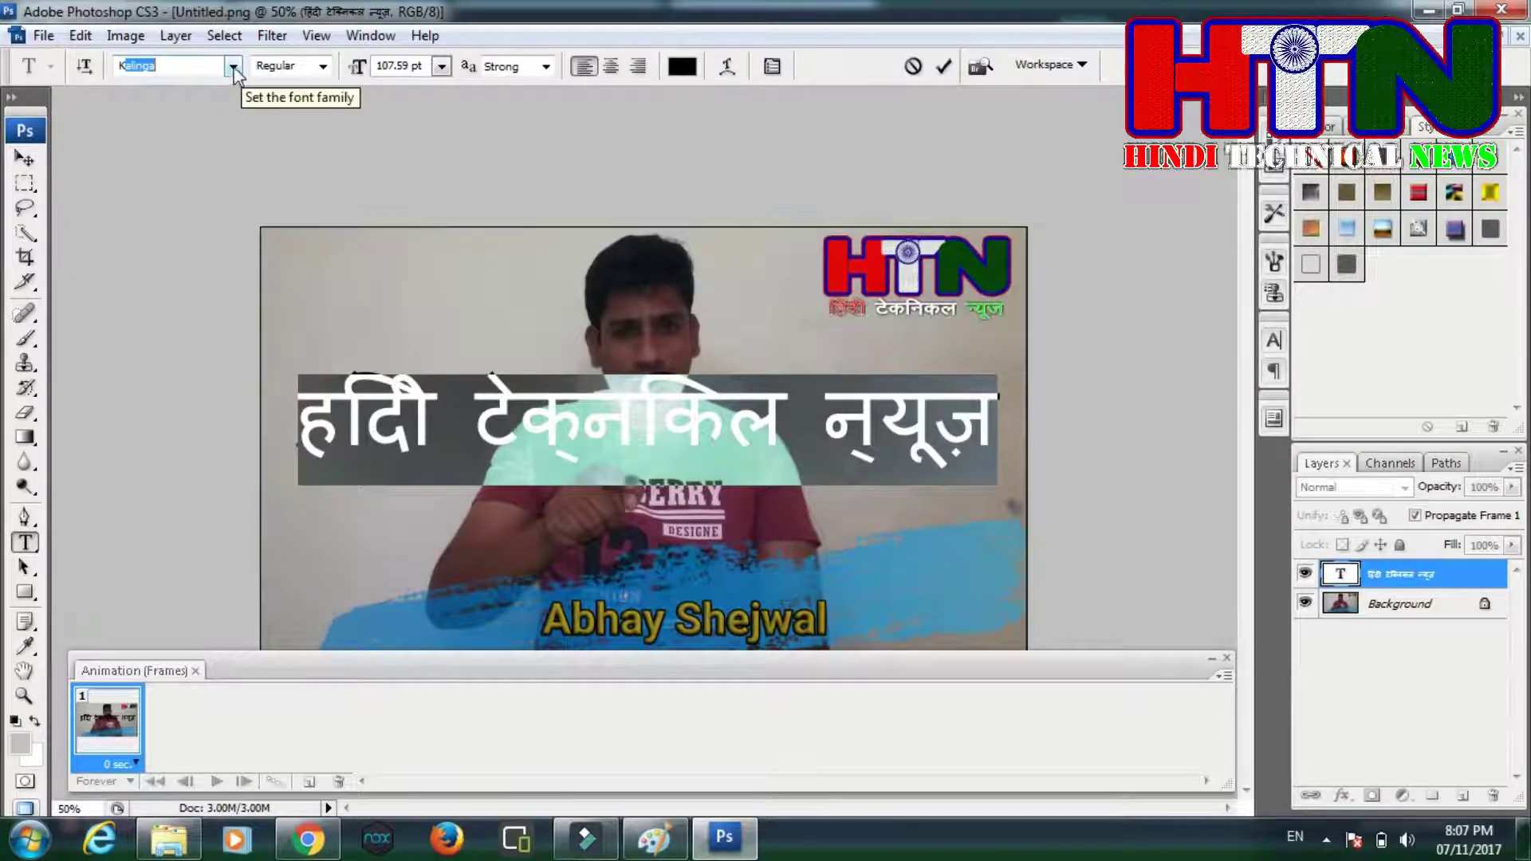
click(233, 67)
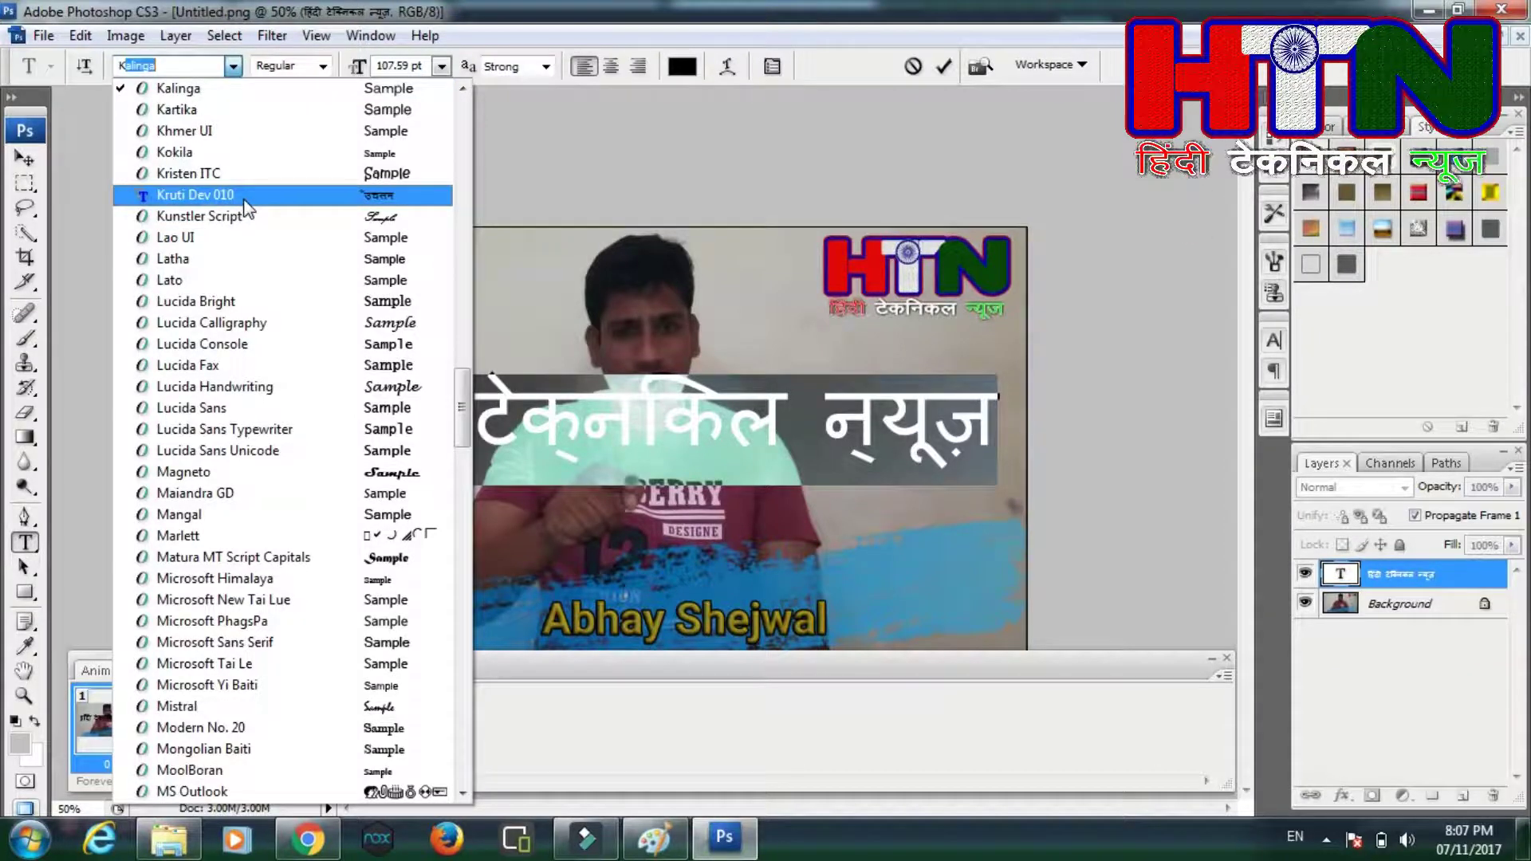
click(580, 209)
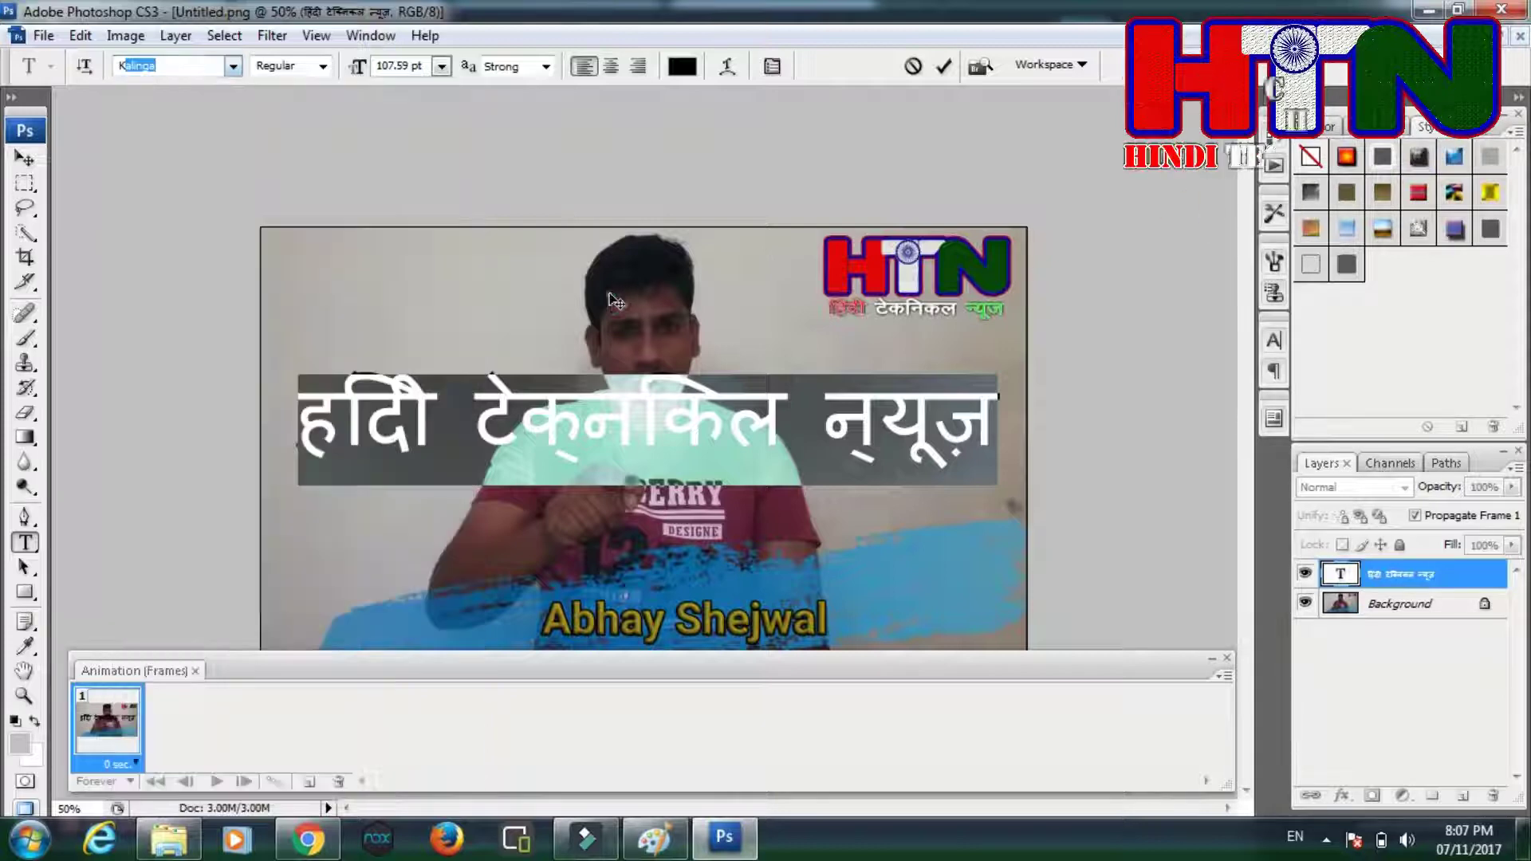
click(323, 822)
Google-search 'unicode to kruti' and scroll the results for the wrd.bih.nic.in converter.
click(501, 450)
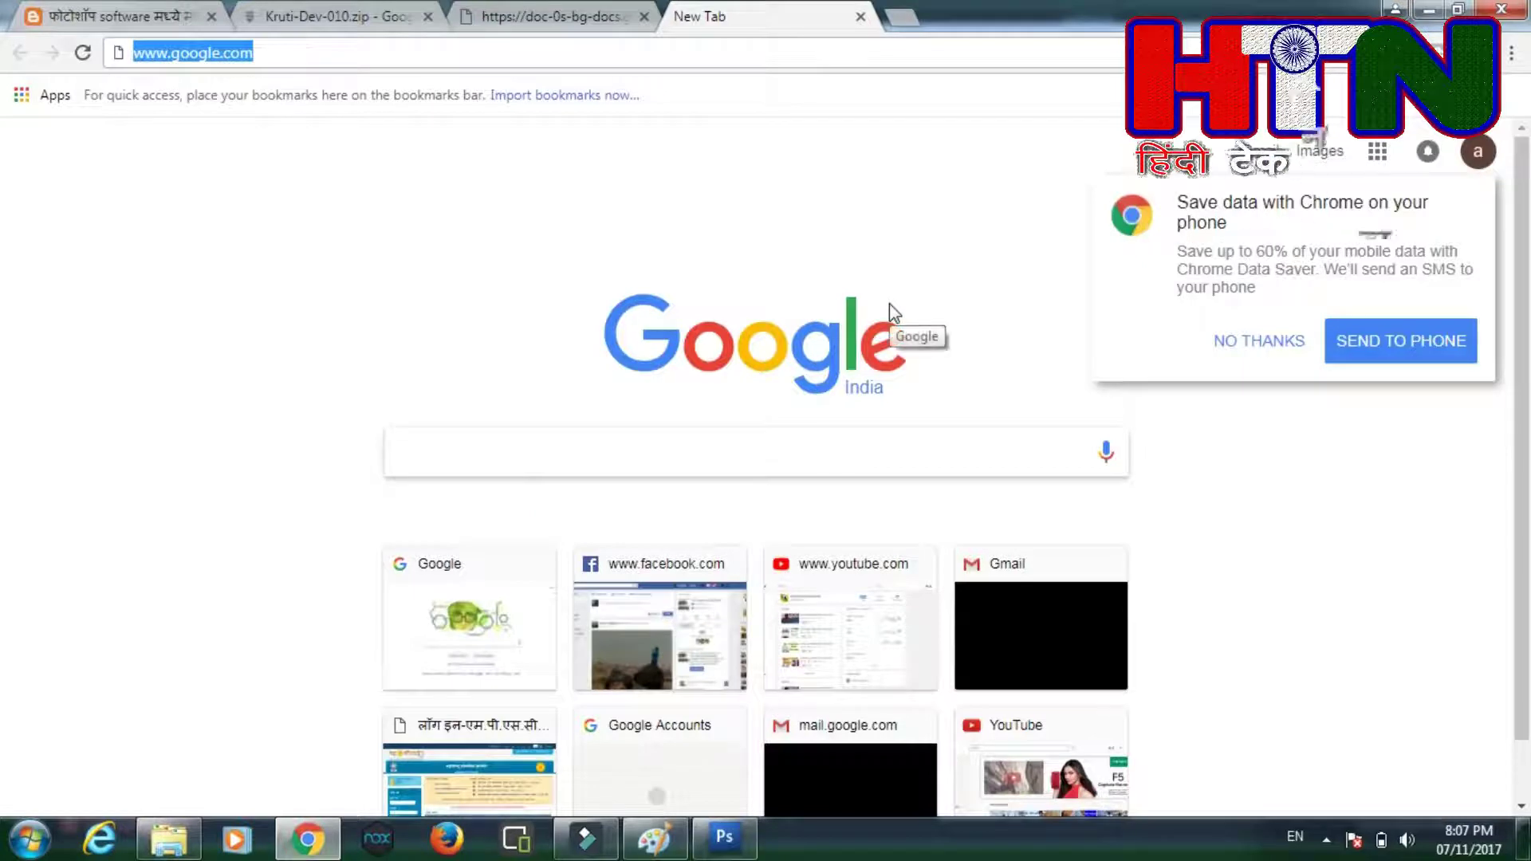
text(unid)
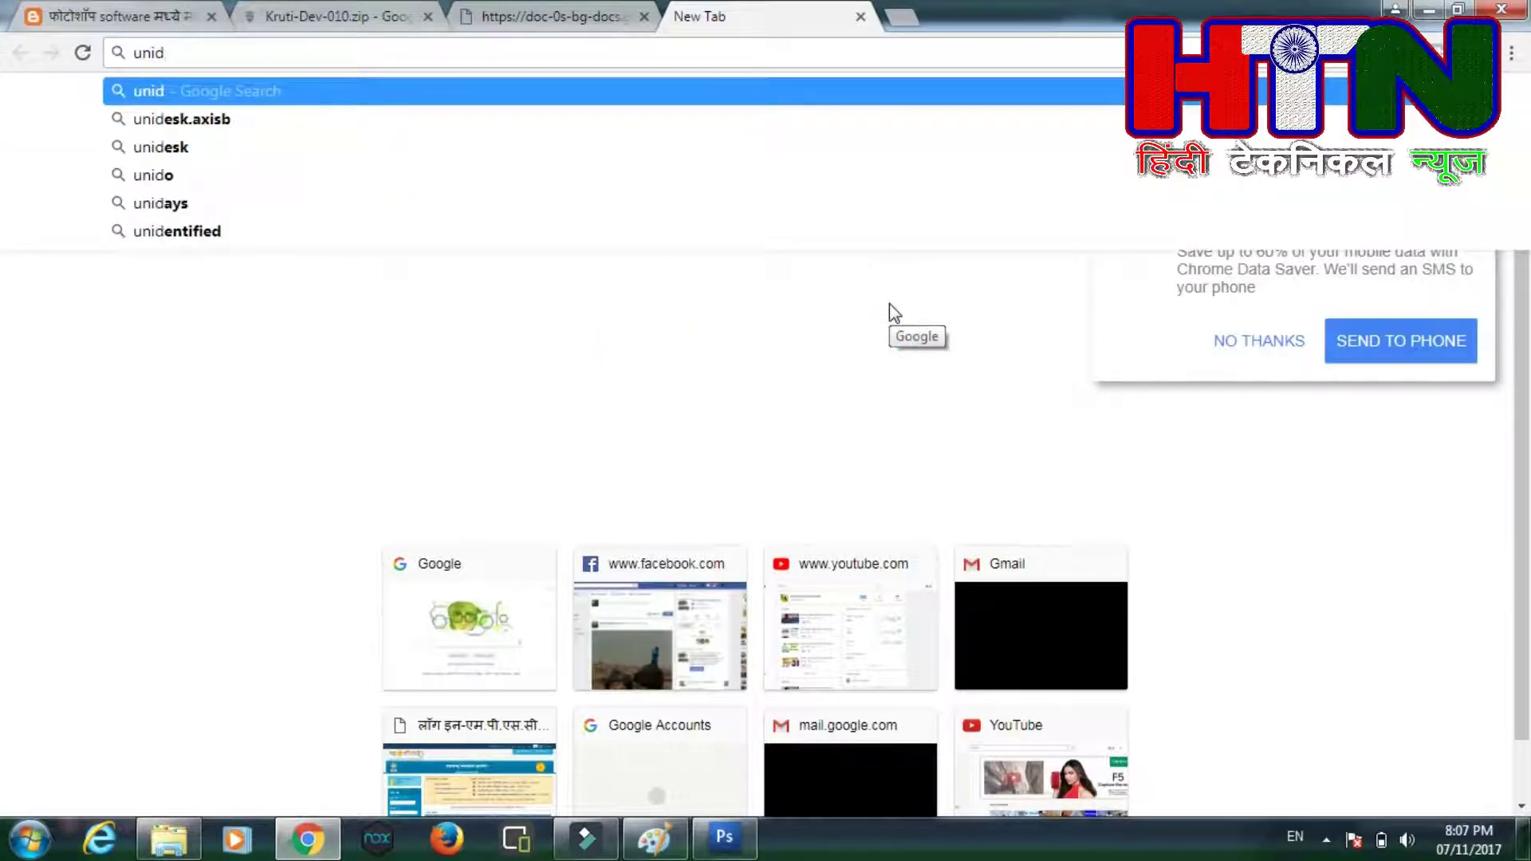
key(BackSpace)
text(c)
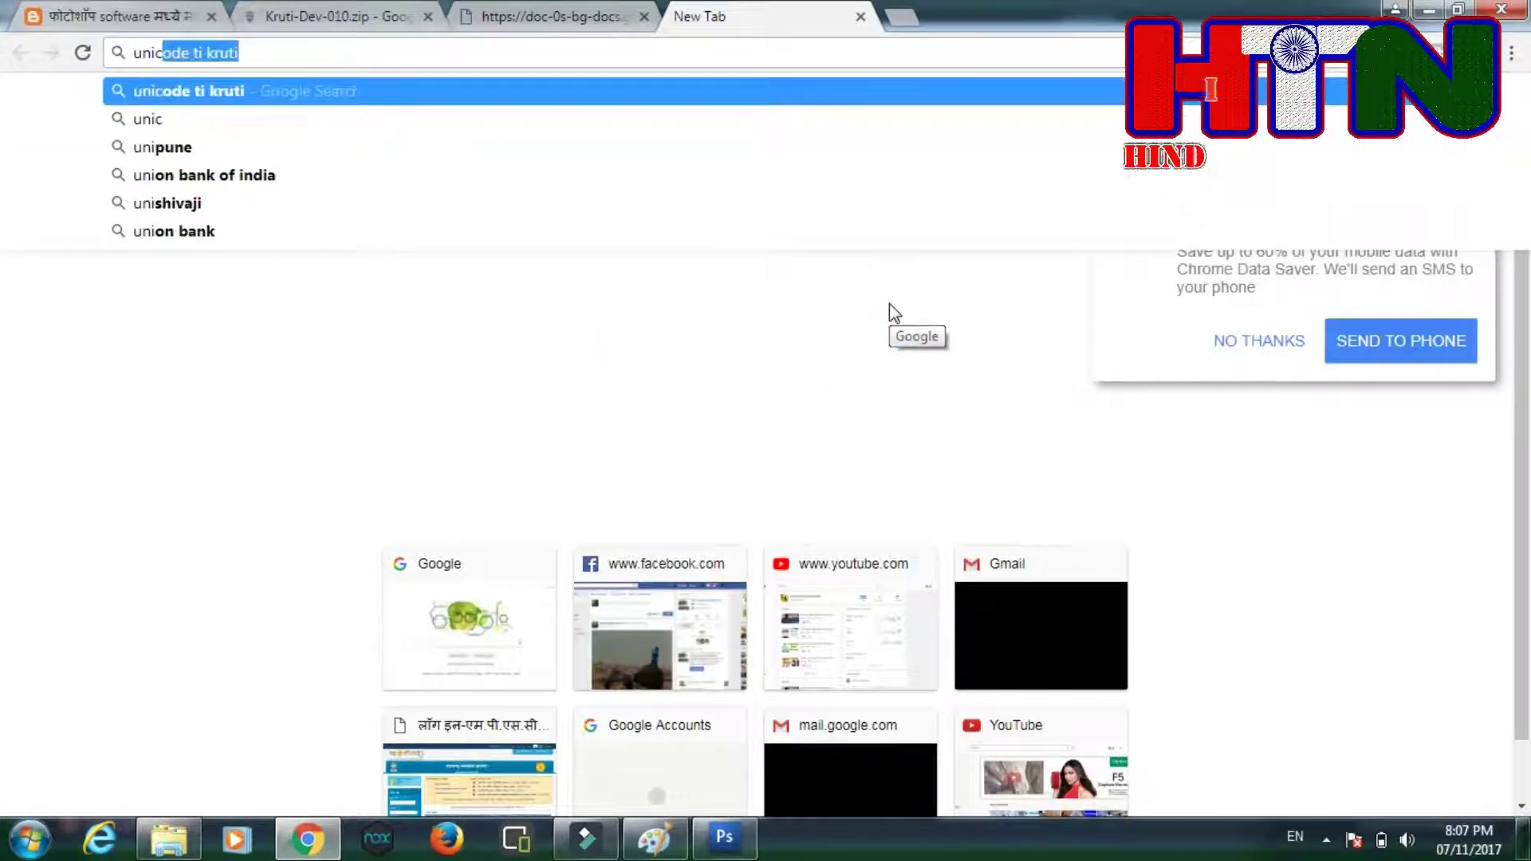
text(ode)
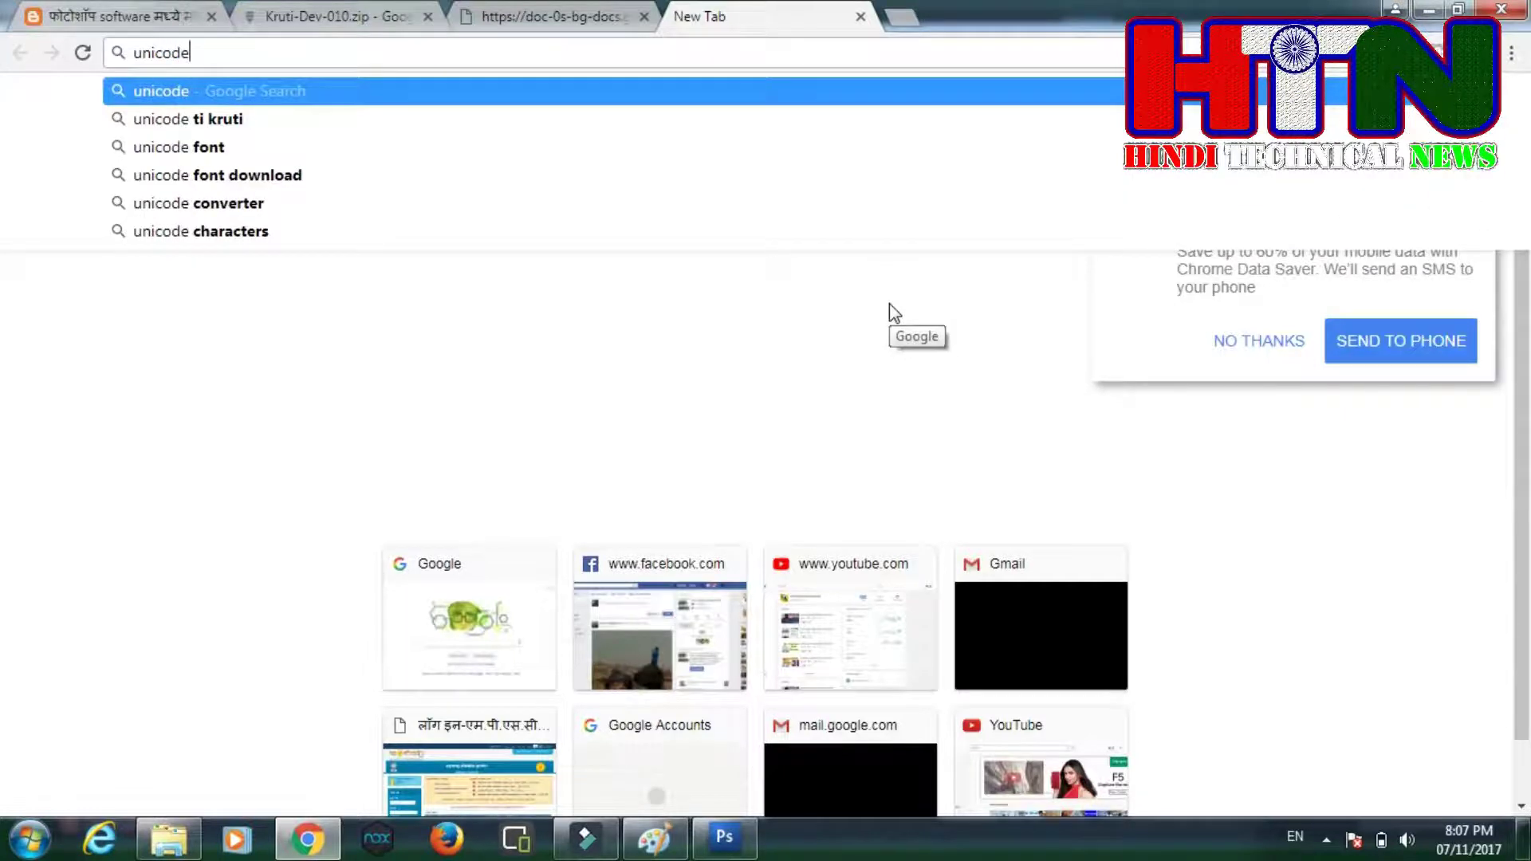
click(308, 121)
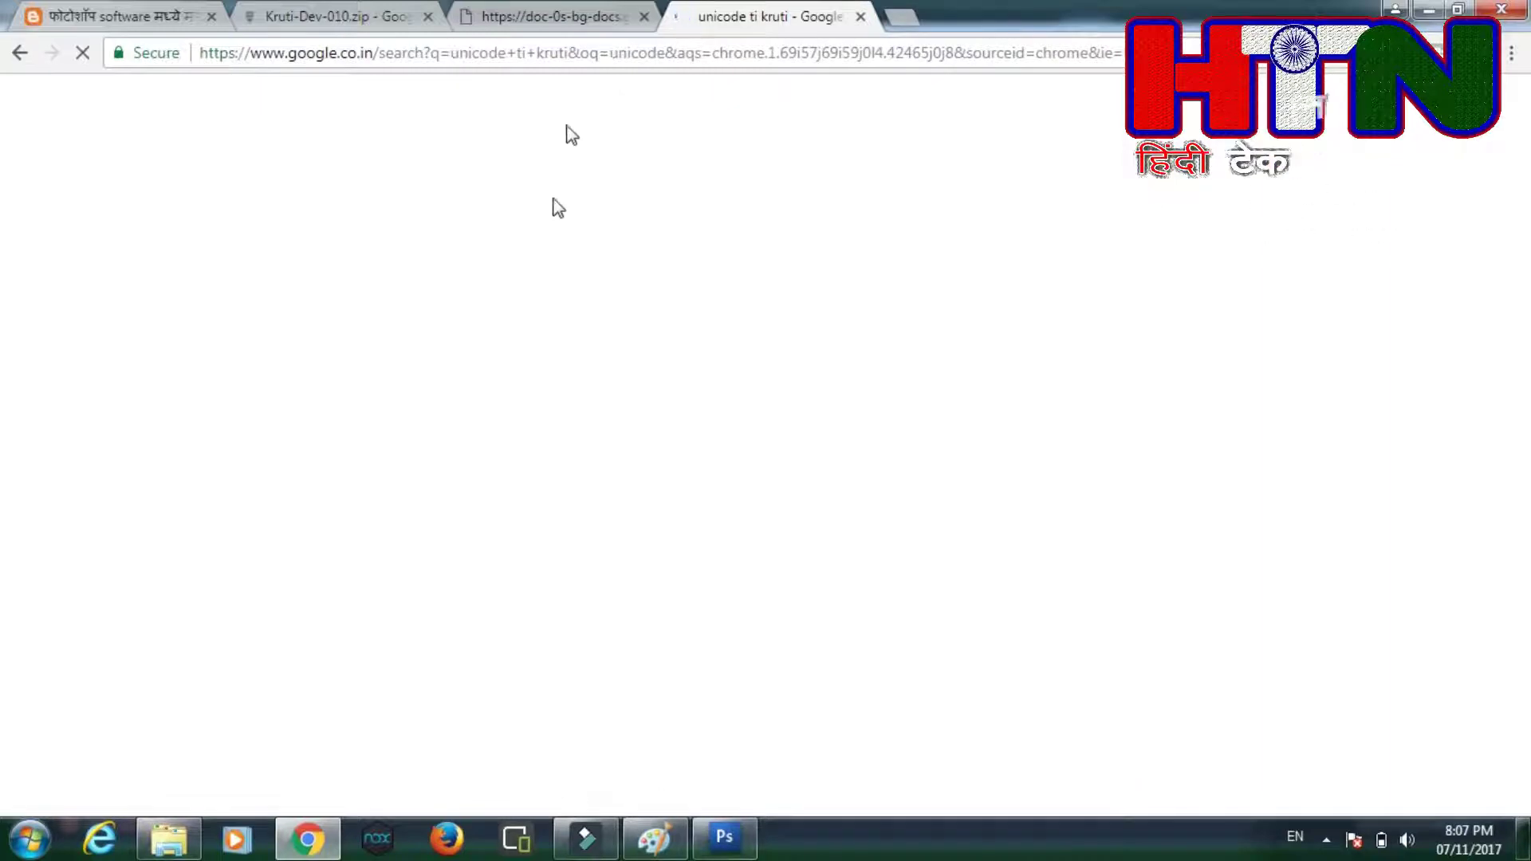
click(558, 15)
click(746, 16)
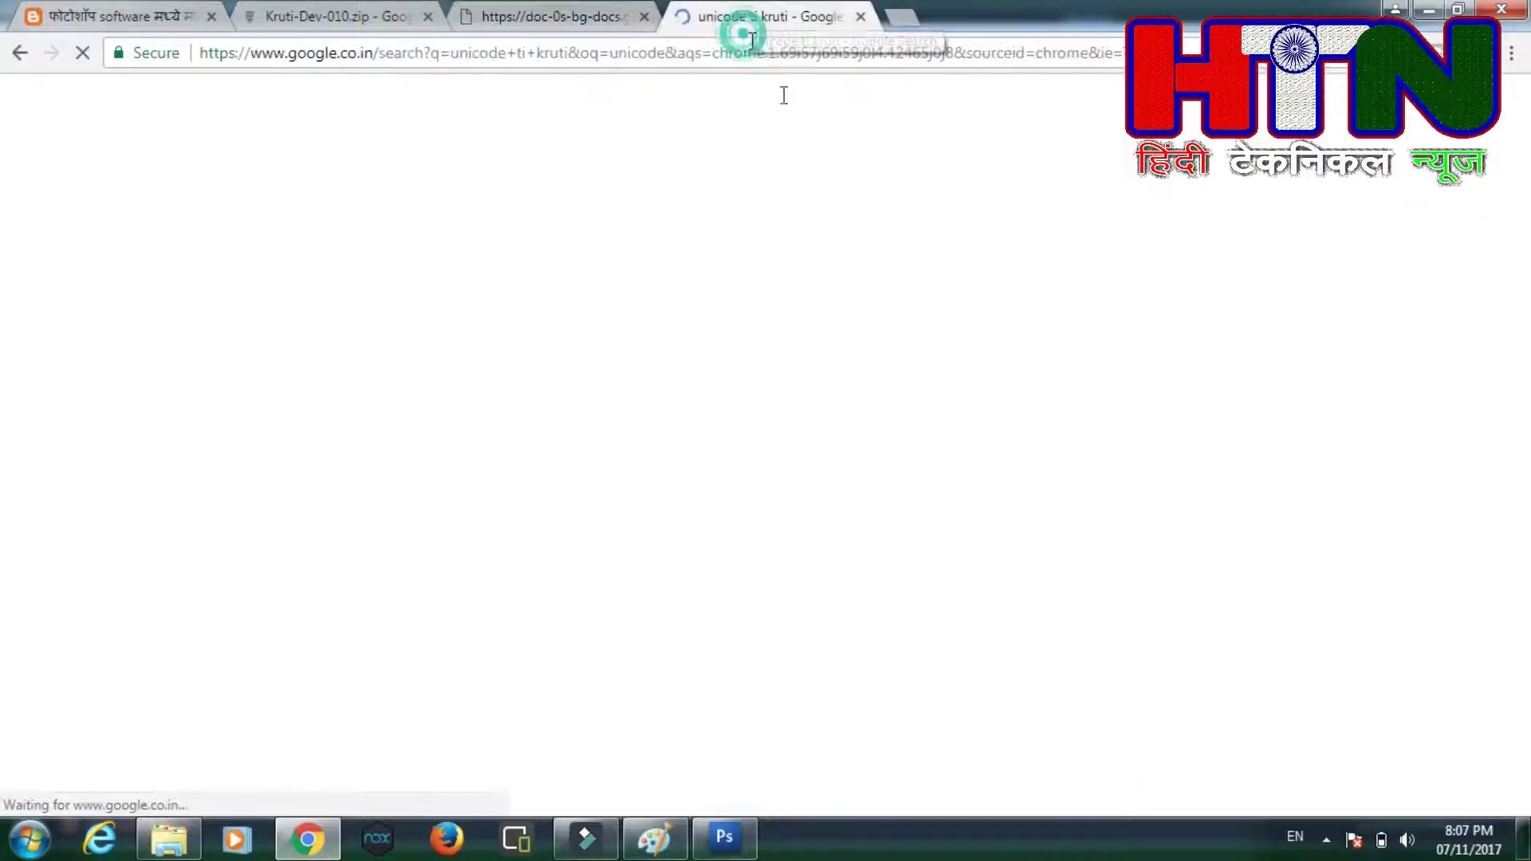
scroll(359, 473, down, 1)
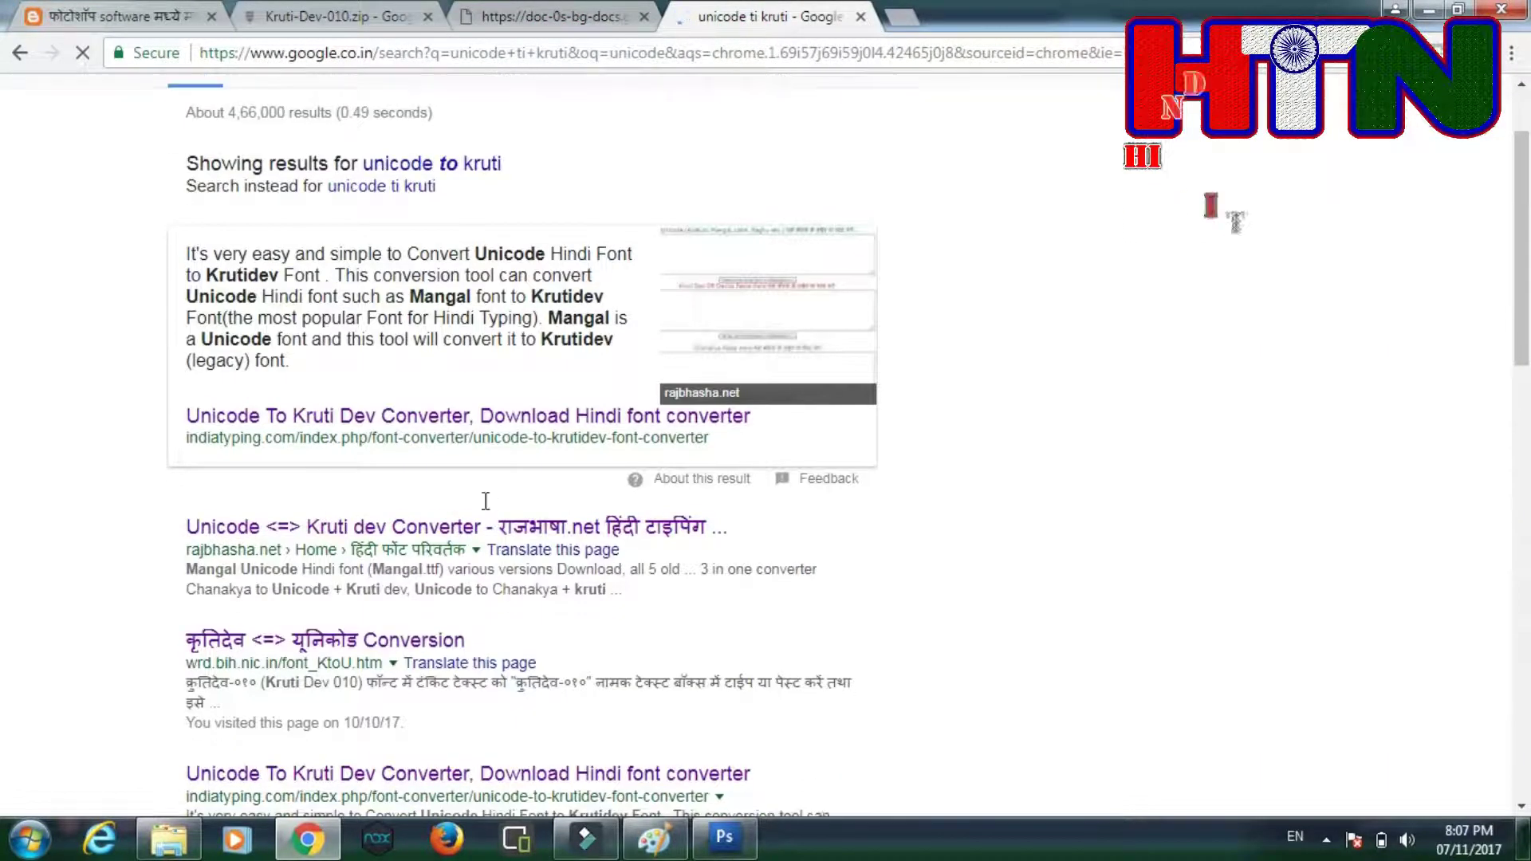
scroll(371, 398, down, 1)
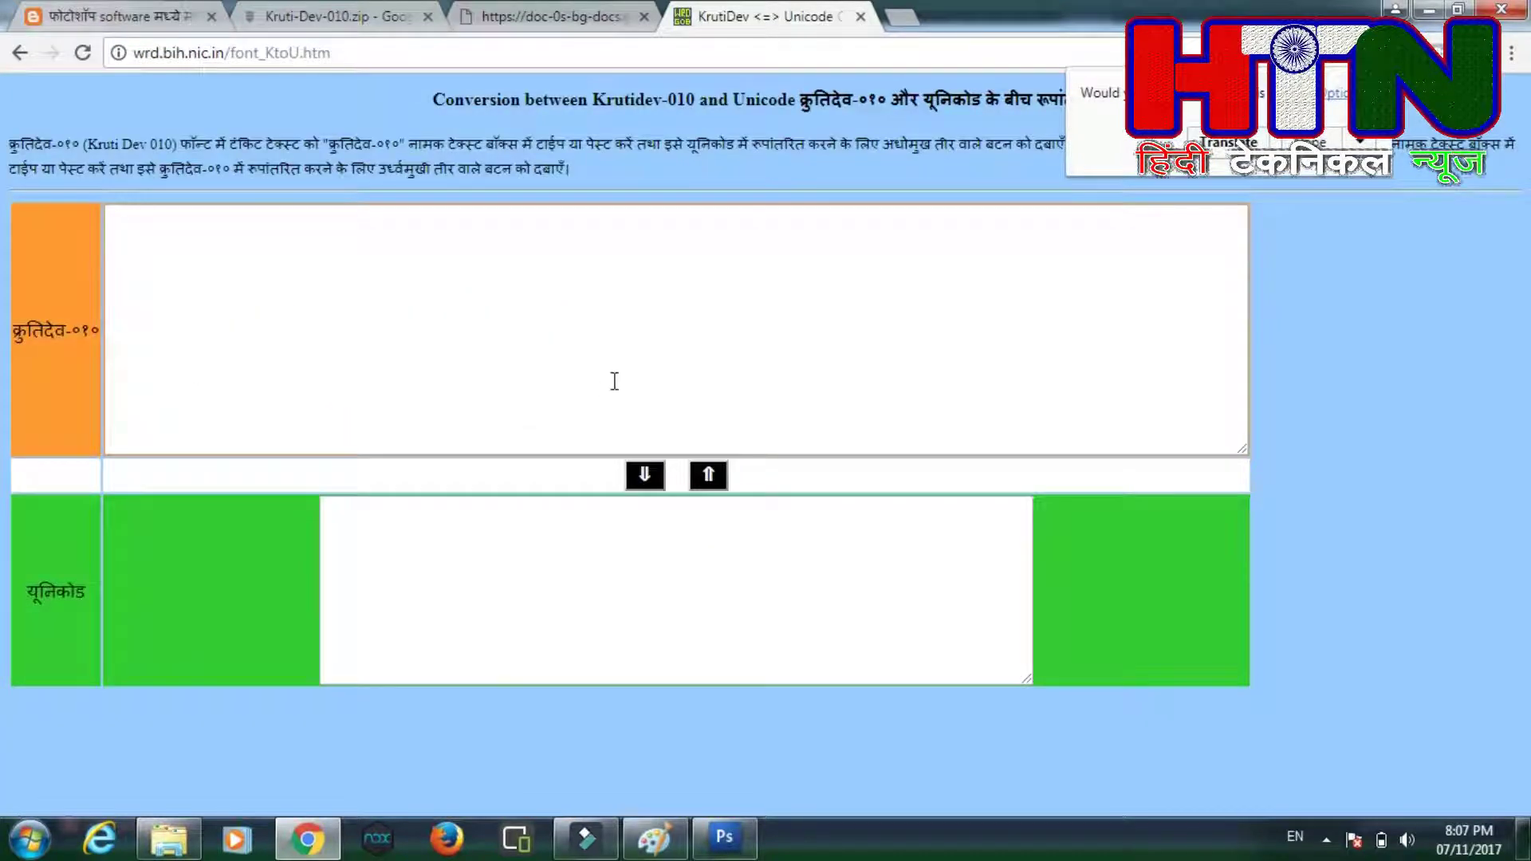
Dismiss the translation offer, switch input to Hindi, and enter हिंदी in the Unicode box.
click(369, 306)
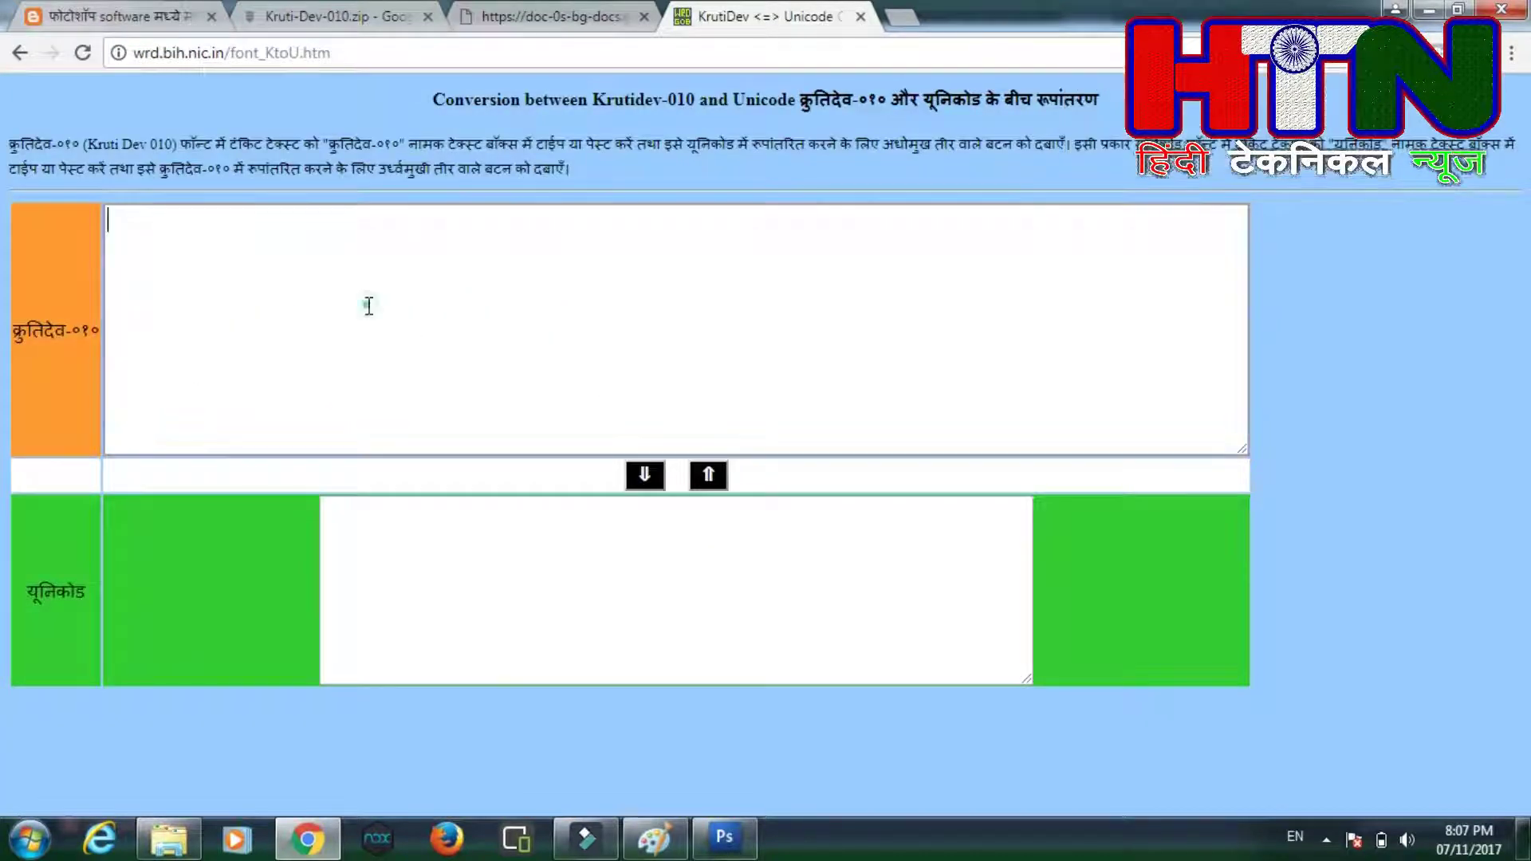
click(370, 582)
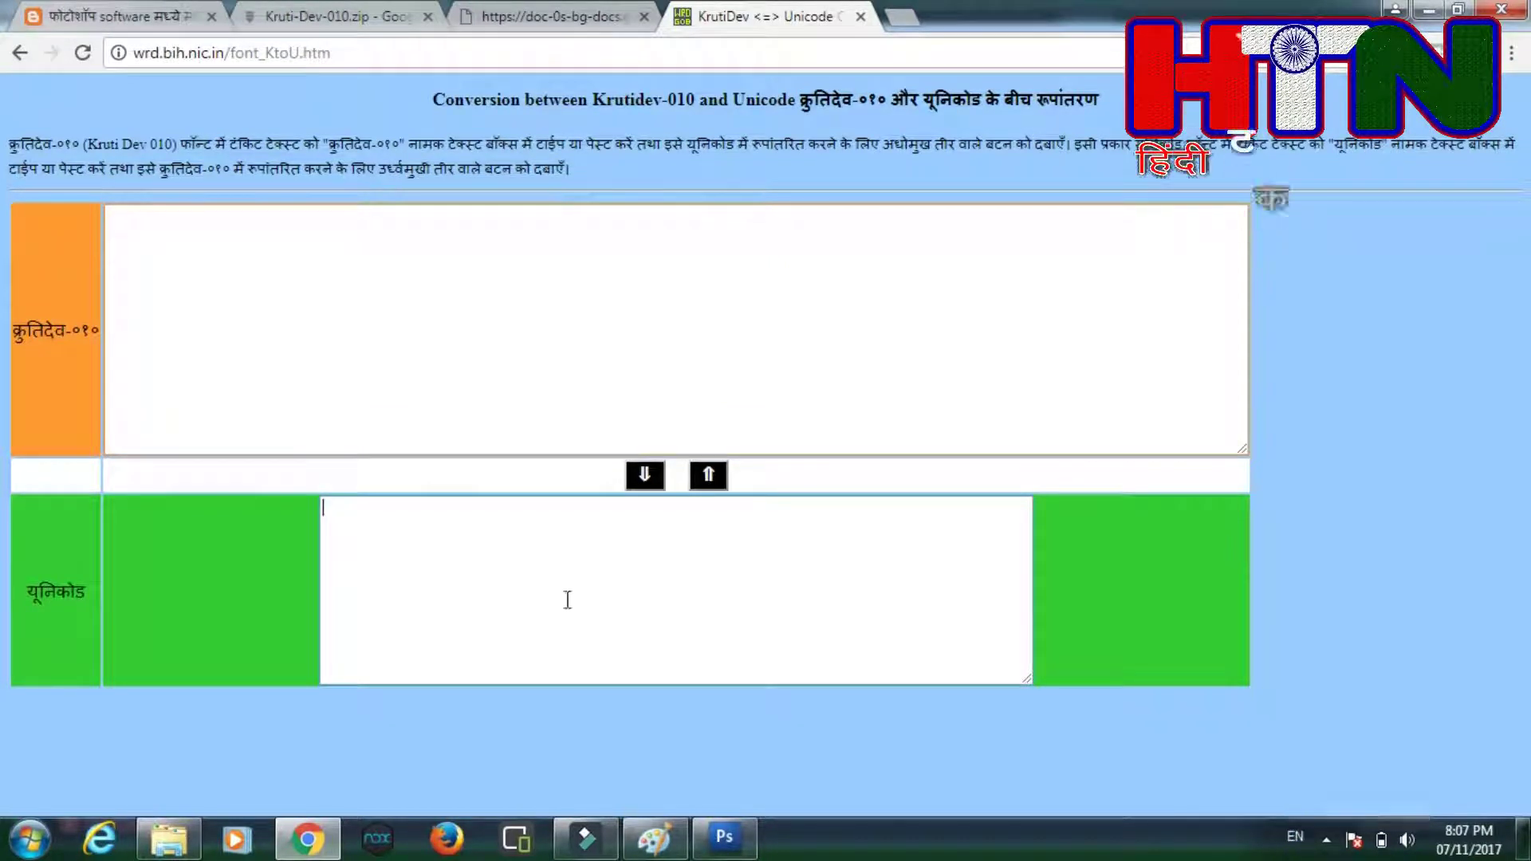
click(477, 553)
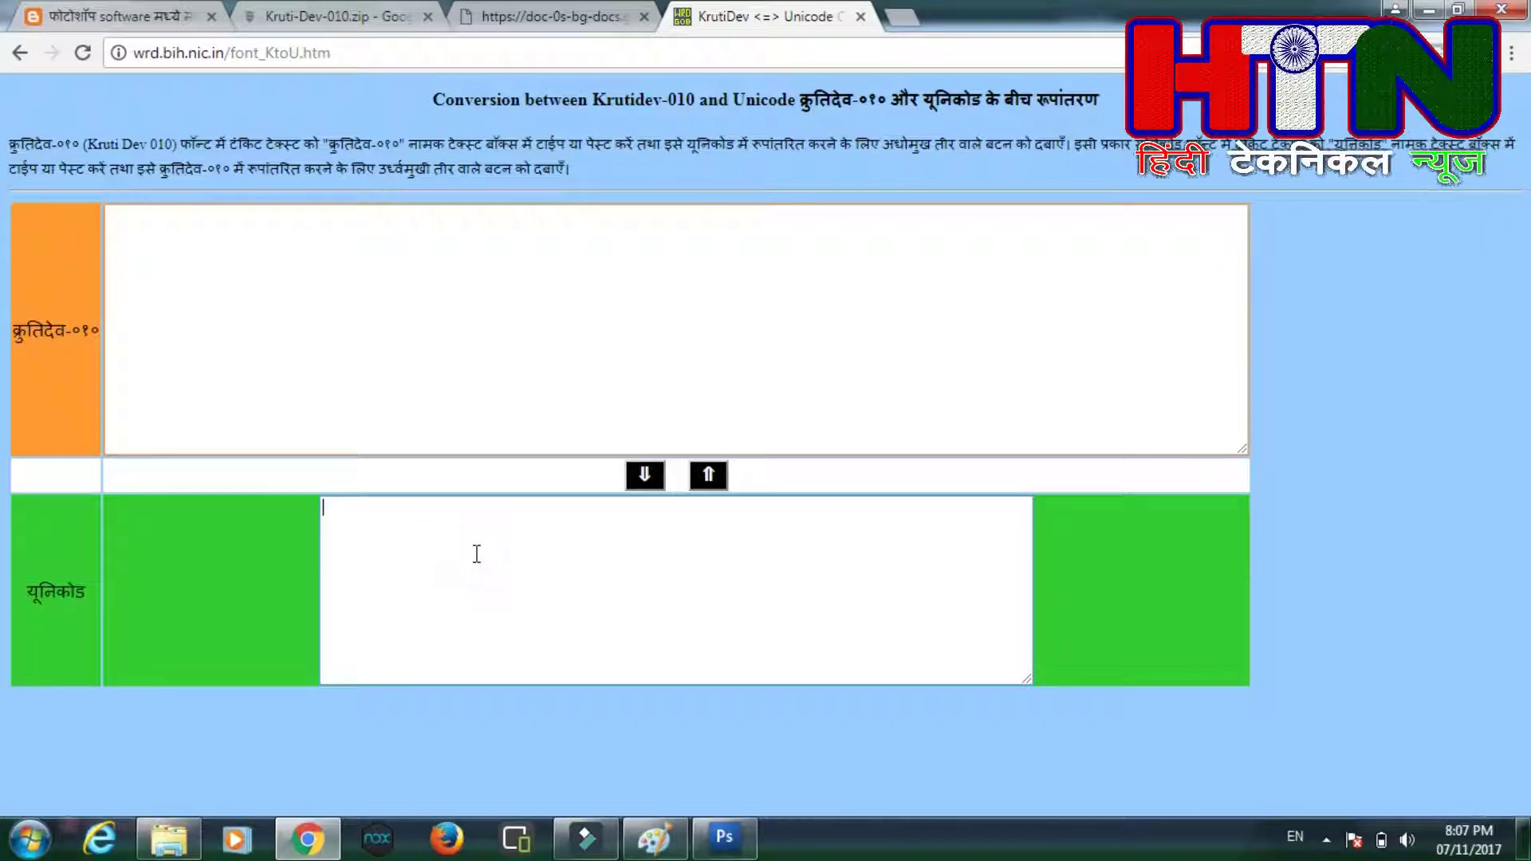
text(hindi)
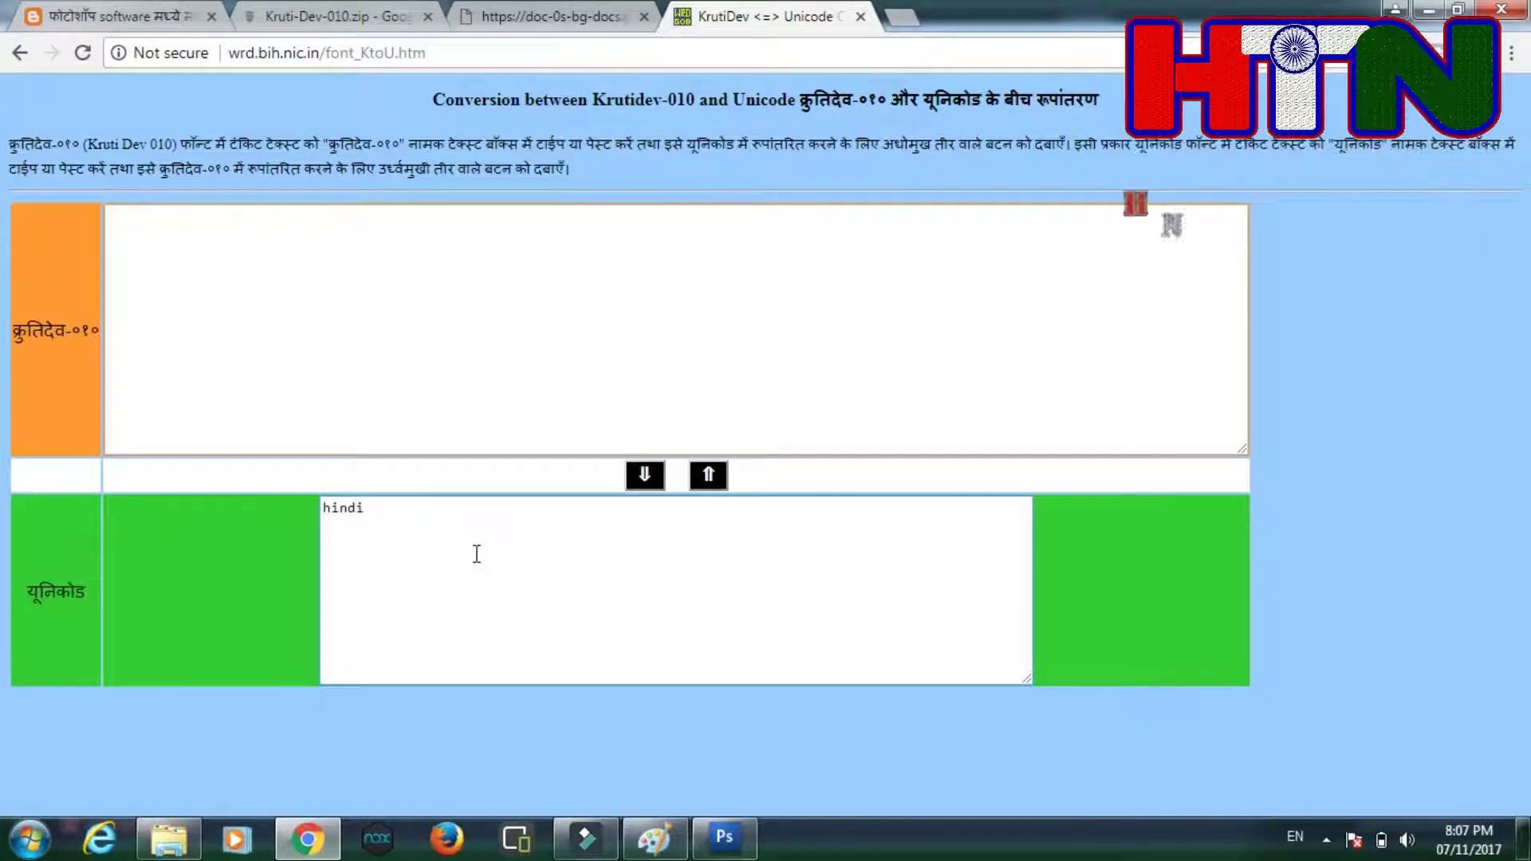
key(BackSpace)
key(BackSpace)
key(BackSpace)
key(BackSpace)
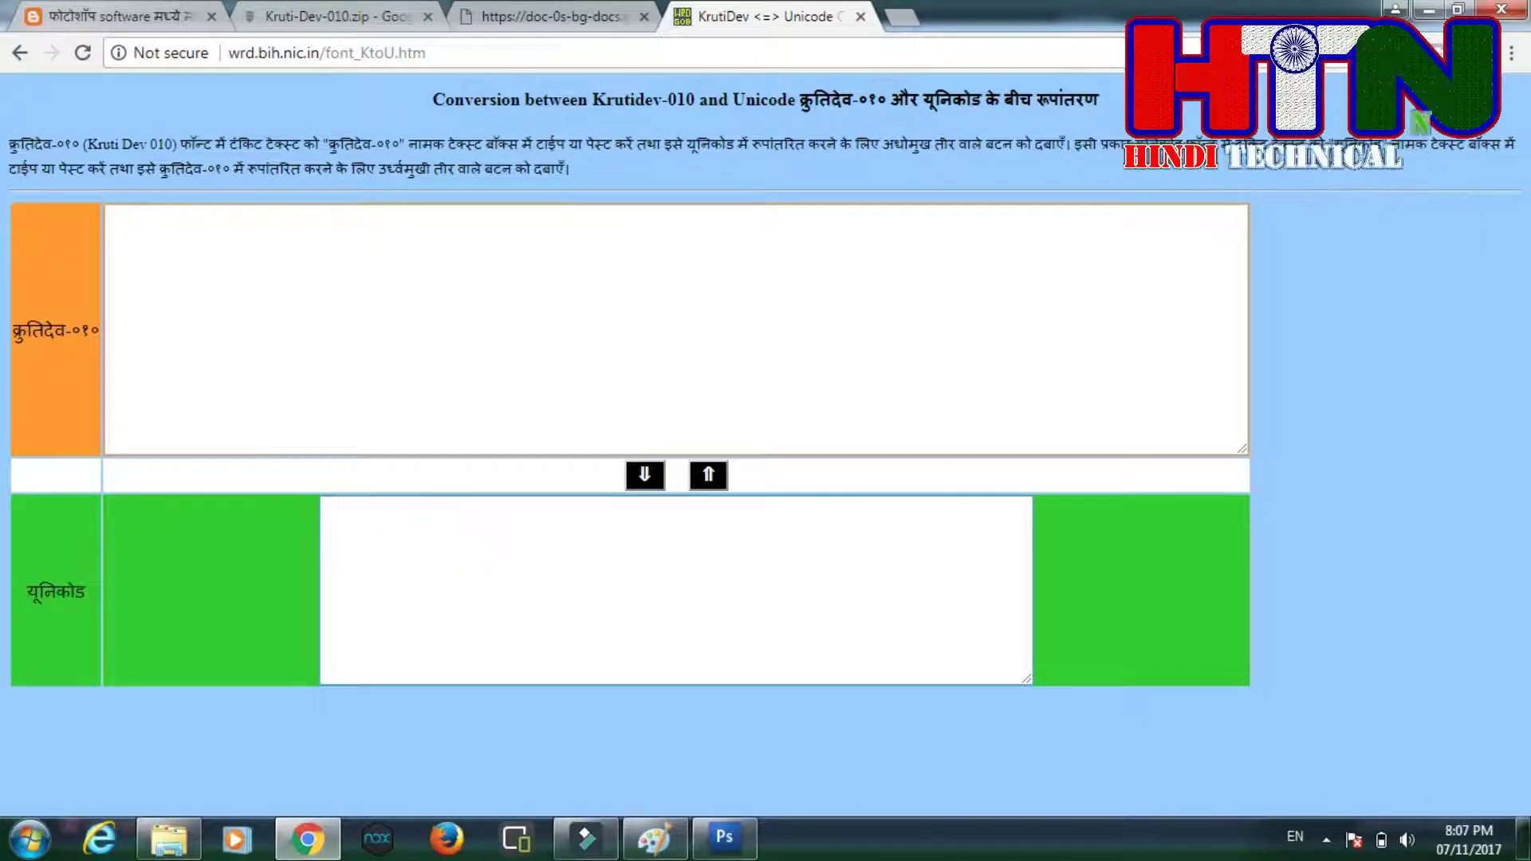
click(1303, 846)
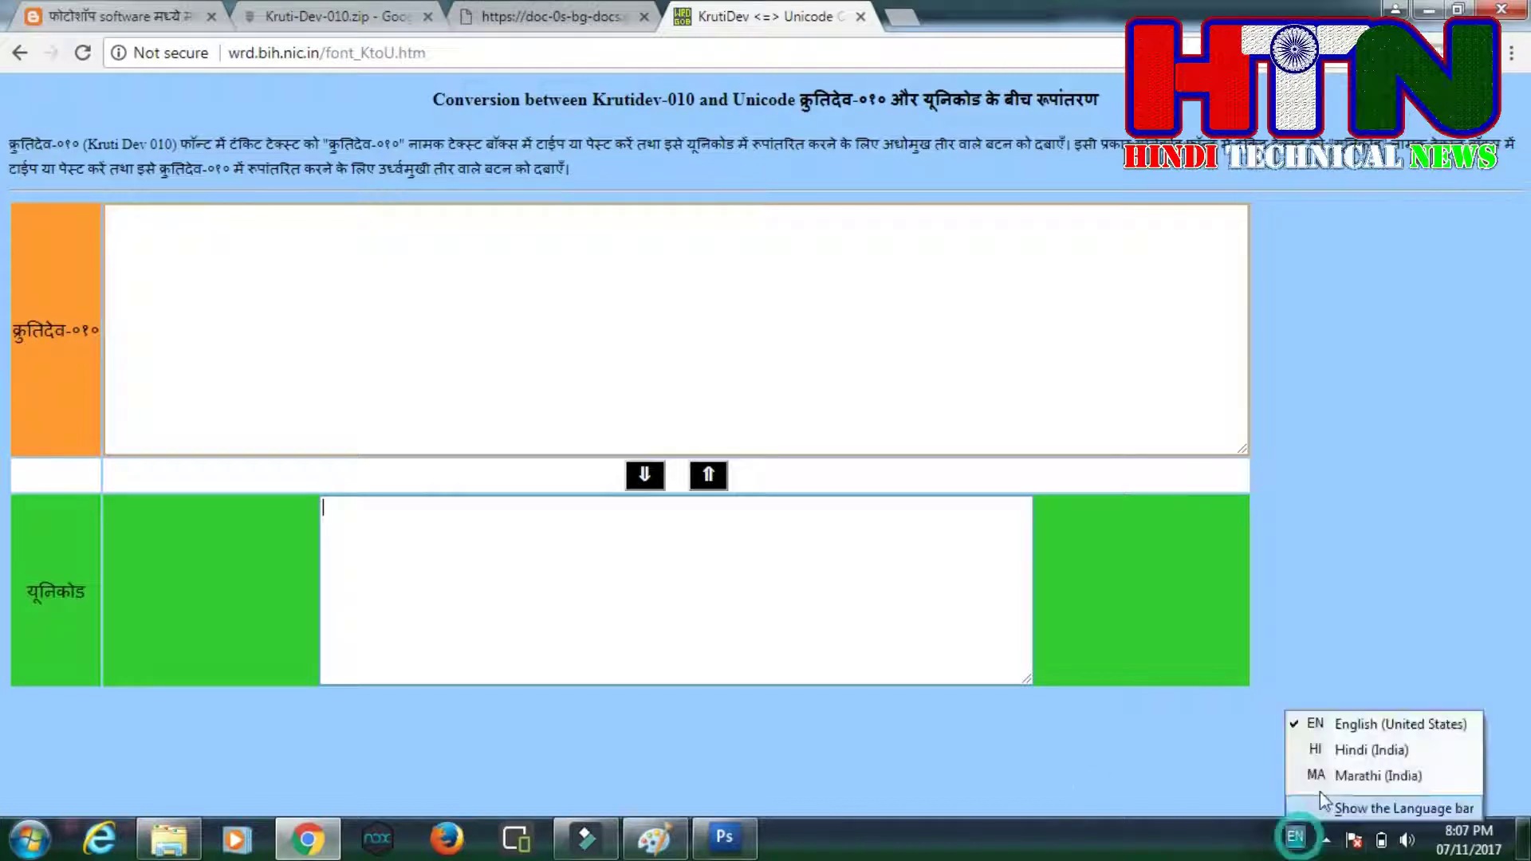
click(1340, 743)
text(h)
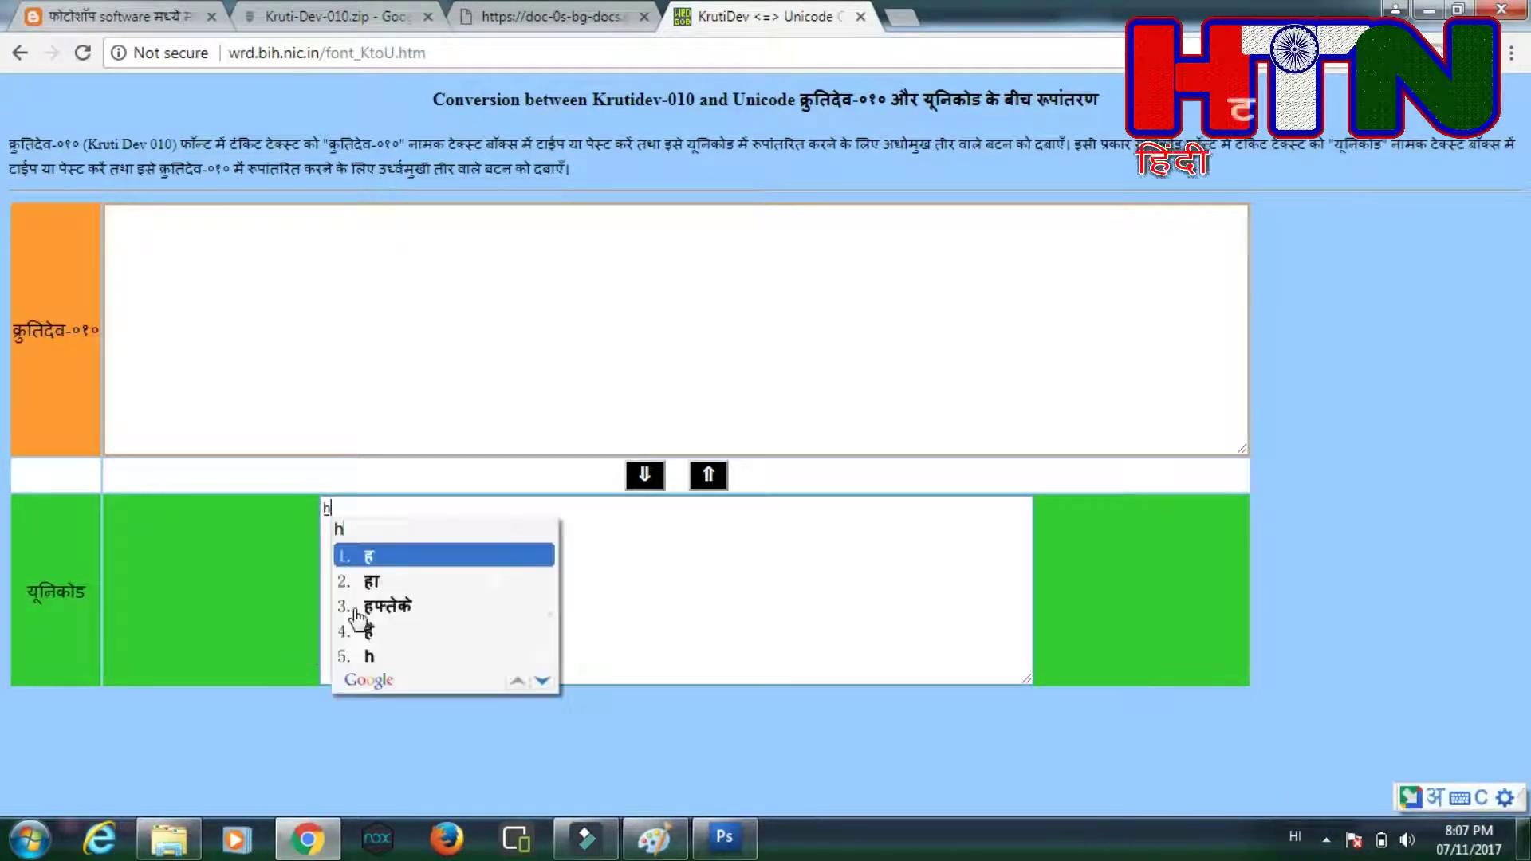
text(i)
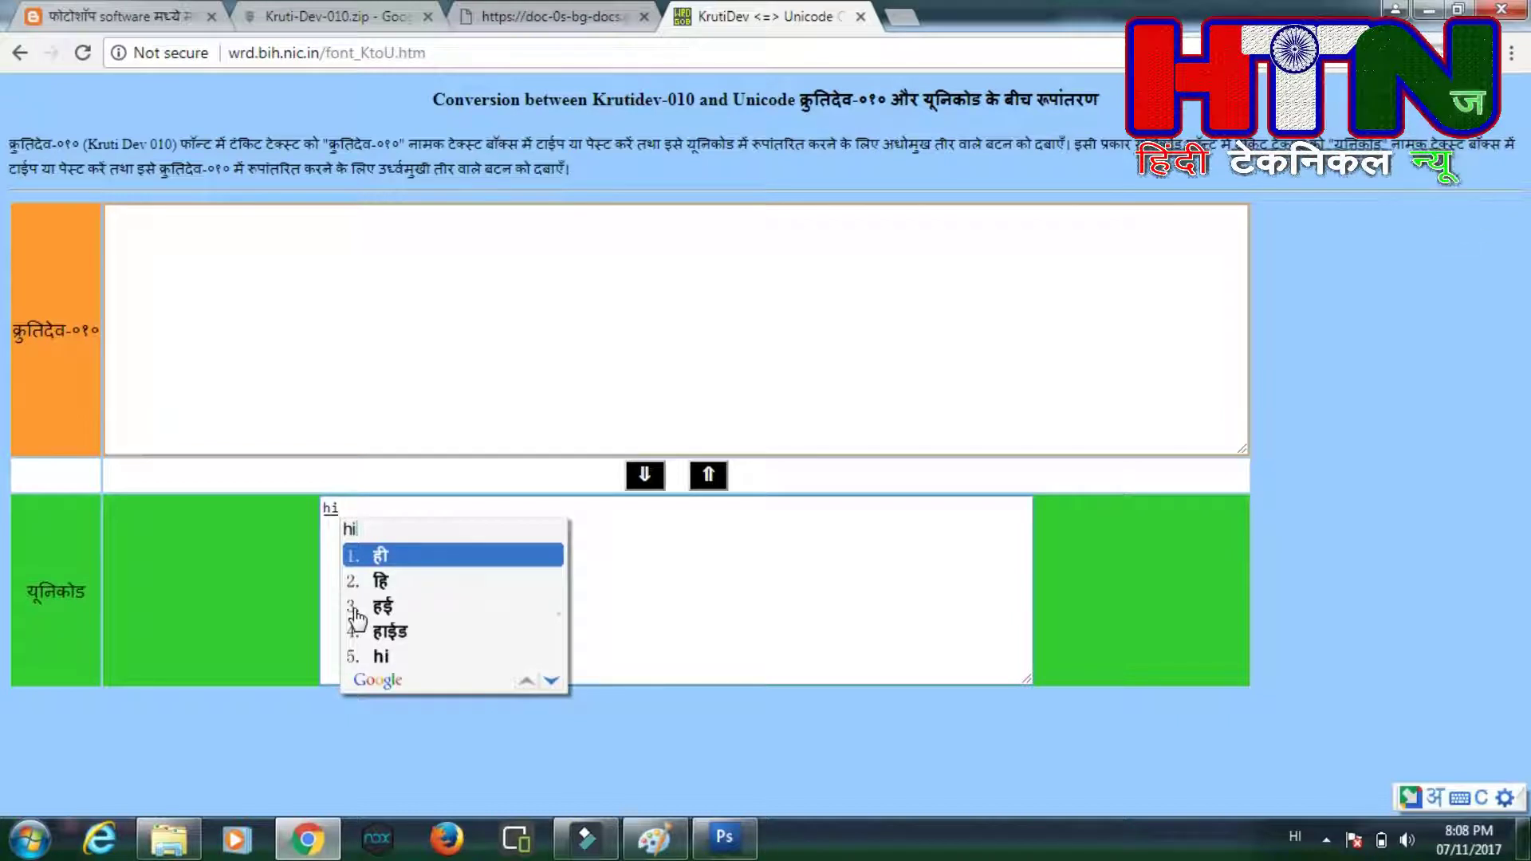
text(ndi)
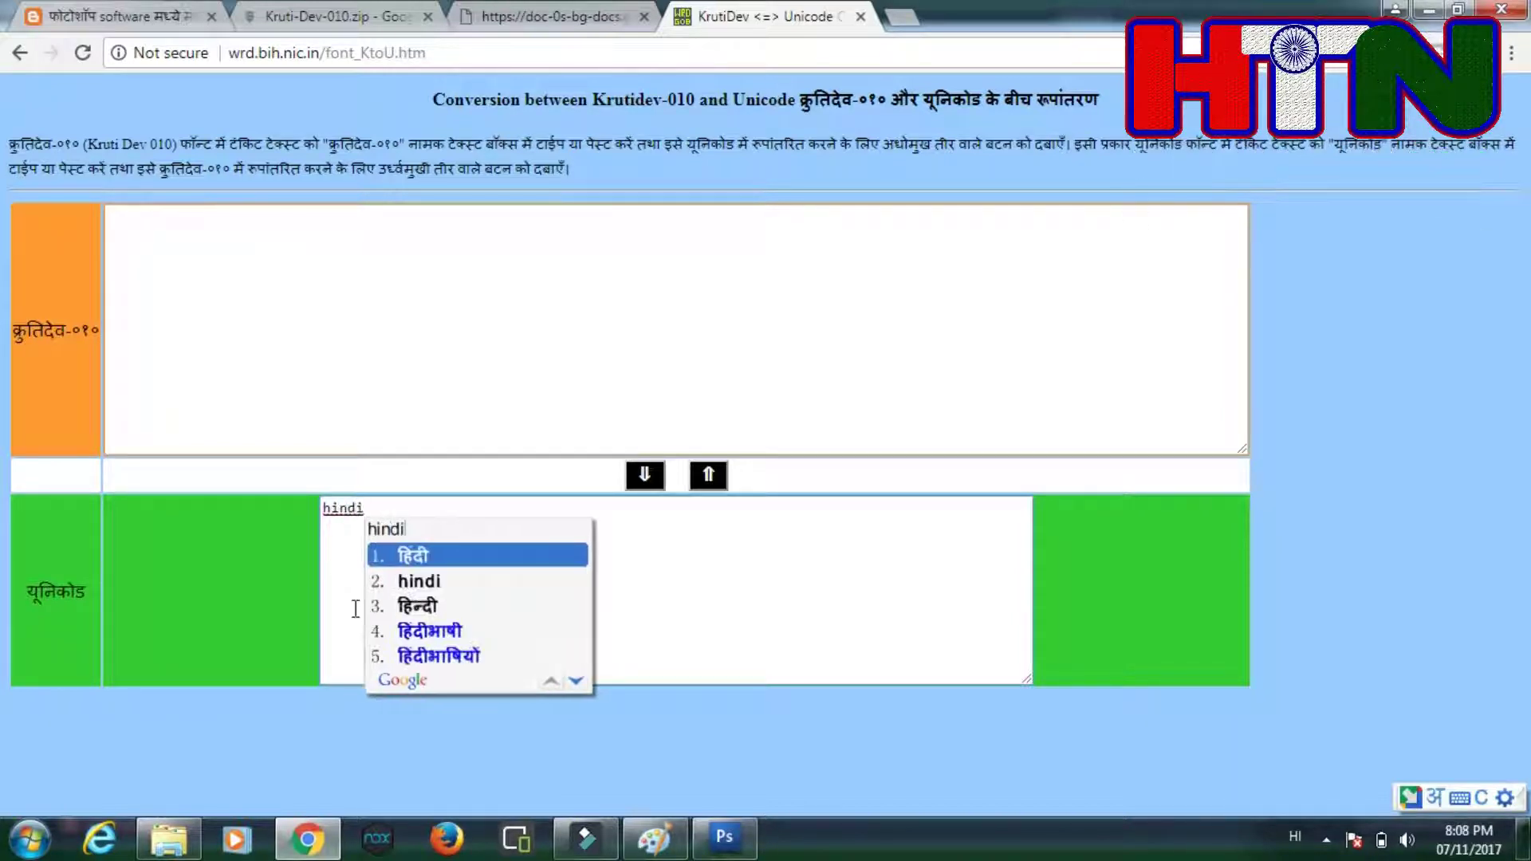
click(428, 557)
Try several respellings of 'technical' to transliterate the second word.
text(tec)
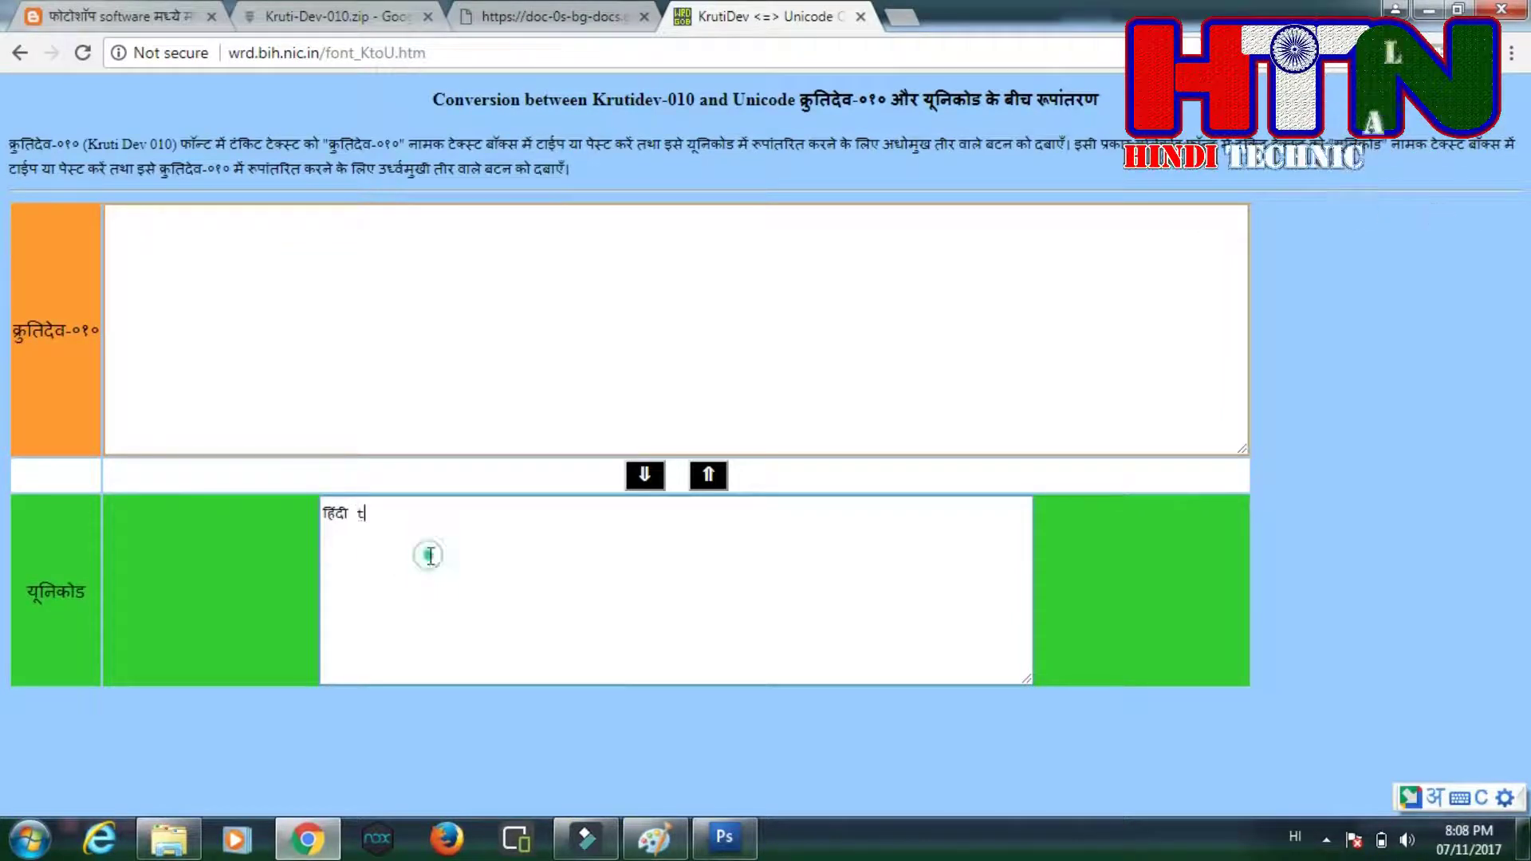
text(h)
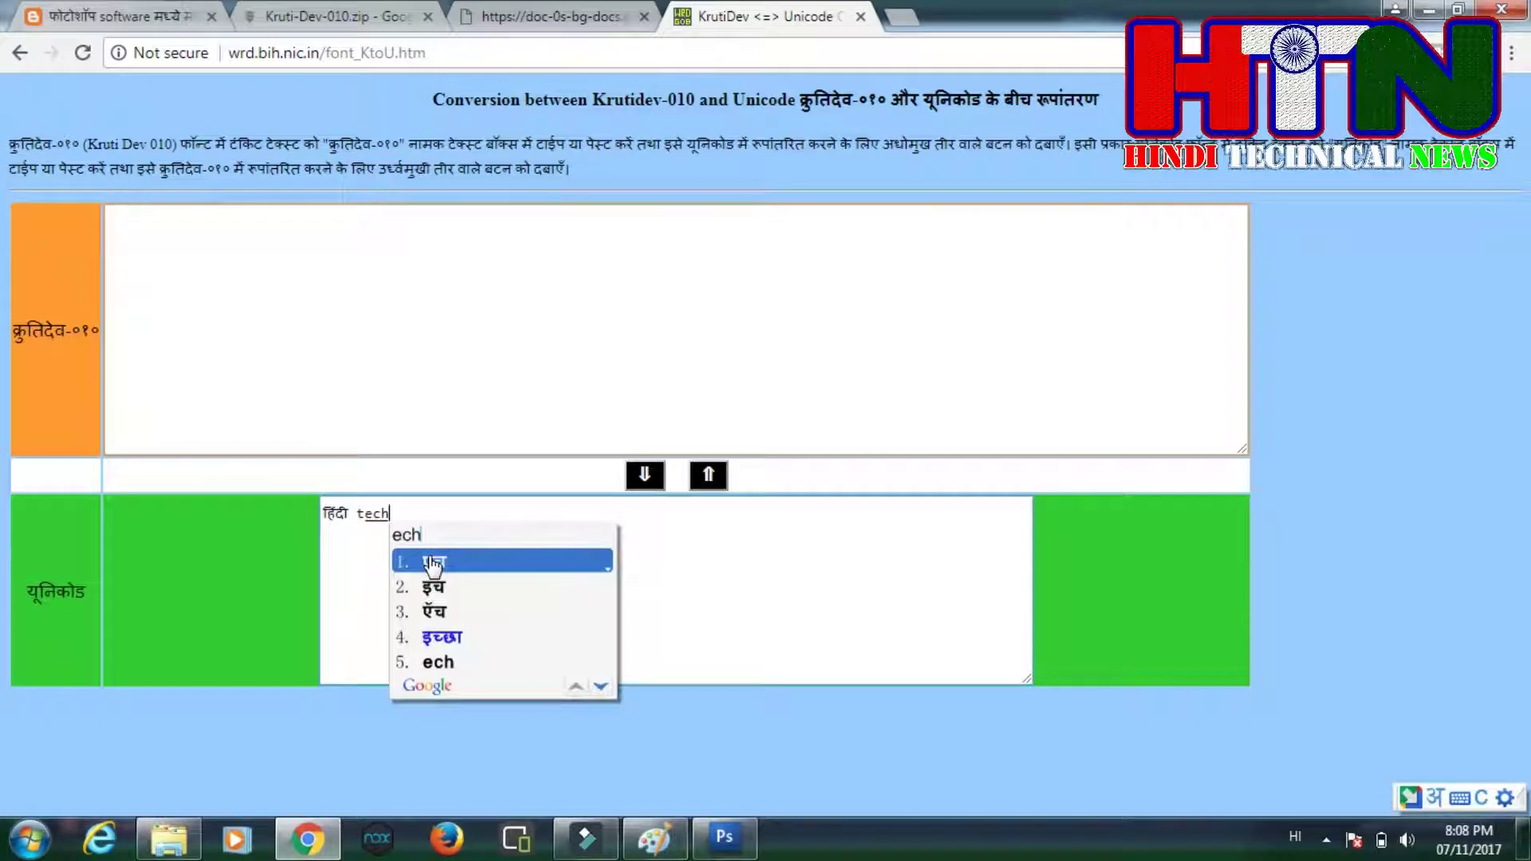
text(nical)
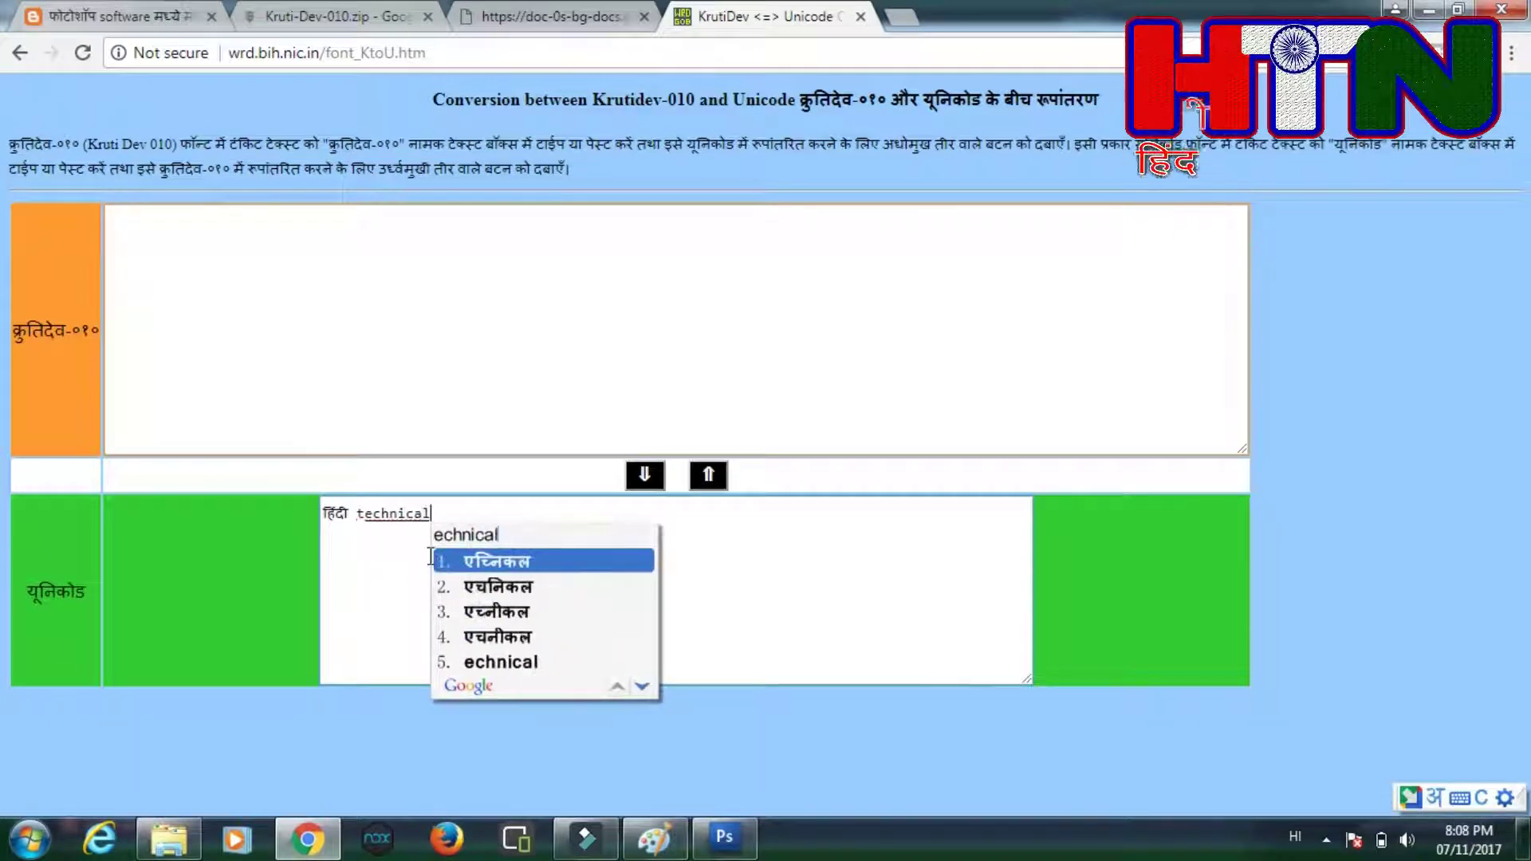
key(BackSpace)
key(BackSpace)
key(BackSpace)
key(BackSpace)
key(BackSpace)
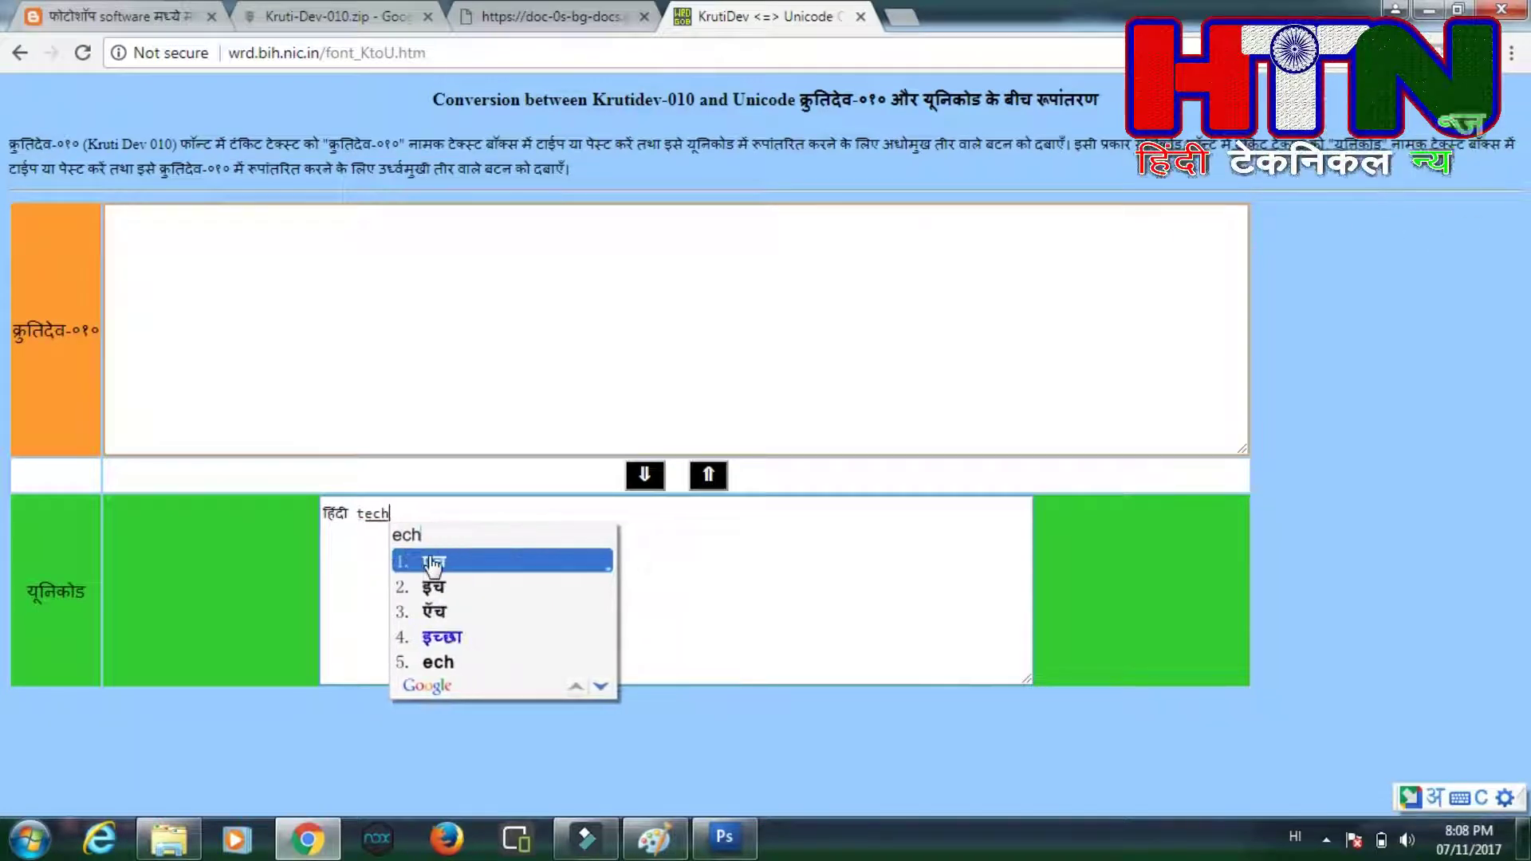
key(BackSpace)
key(BackSpace)
text(chnical)
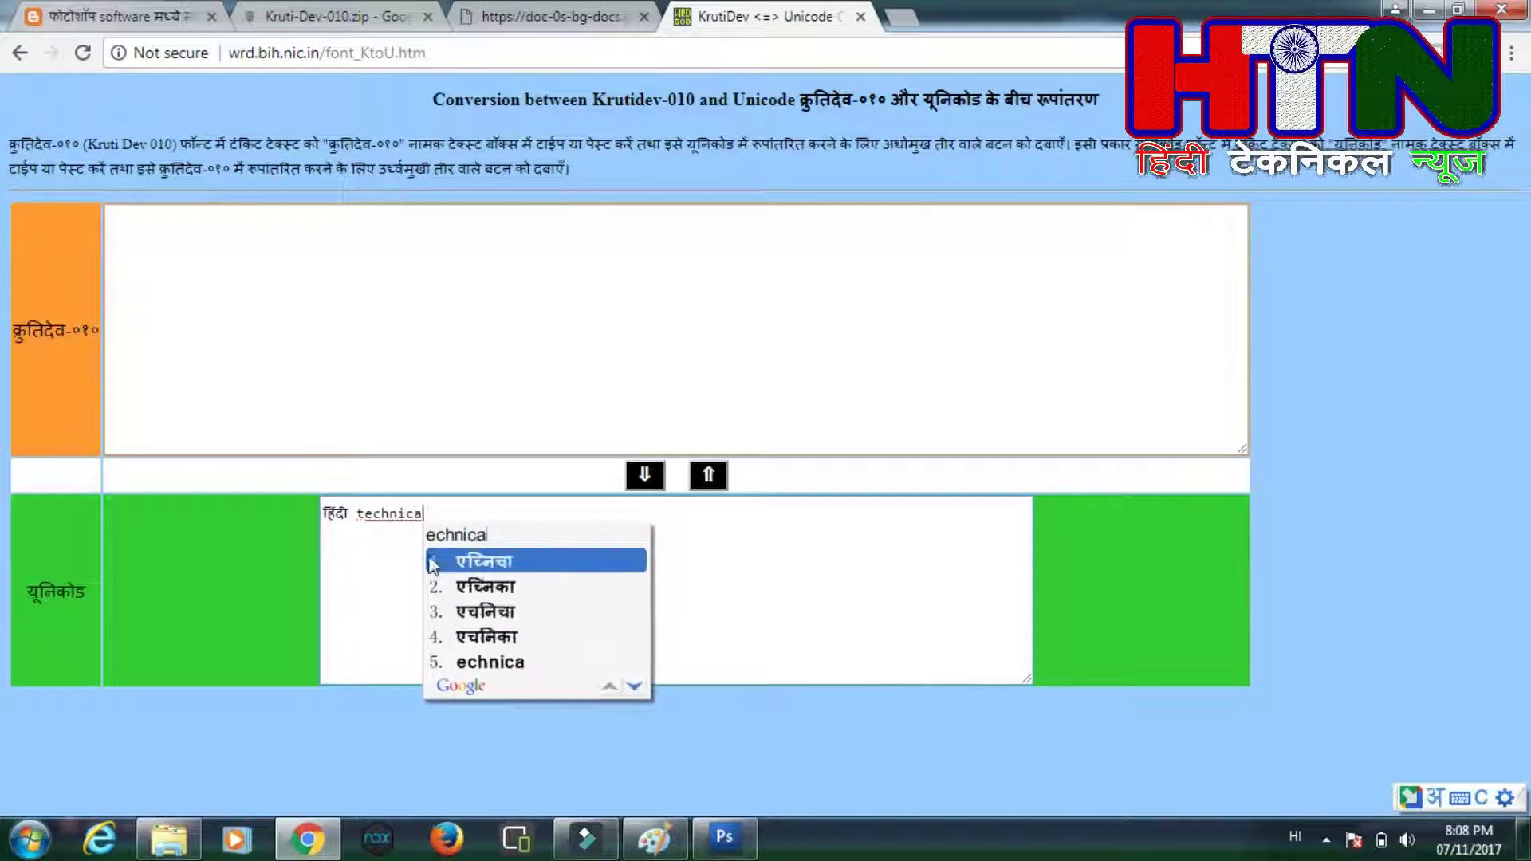
key(BackSpace)
key(BackSpace)
key(BackSpace)
key(BackSpace)
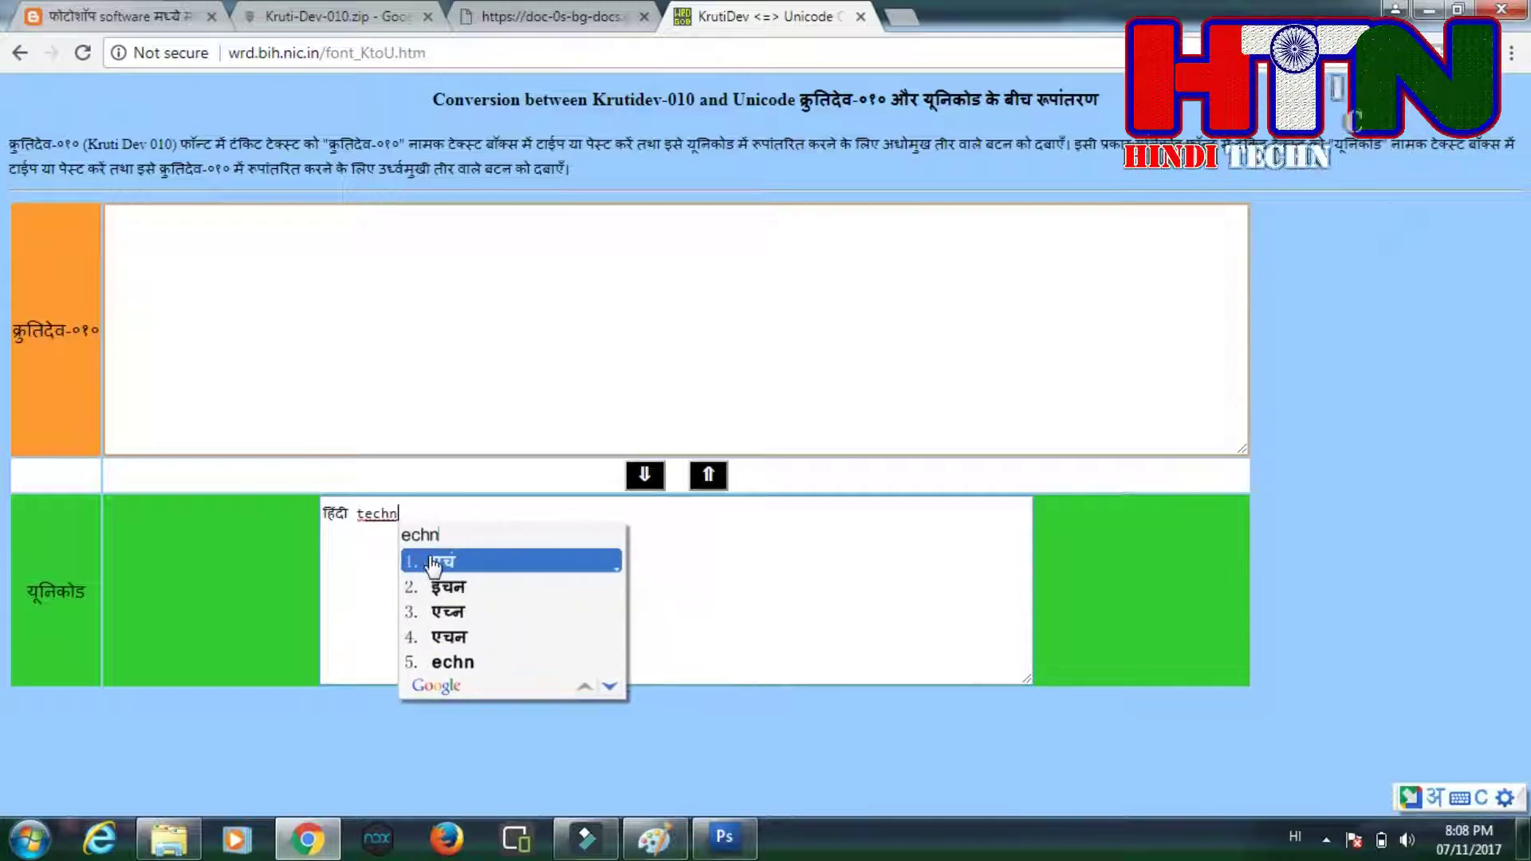
key(BackSpace)
key(BackSpace)
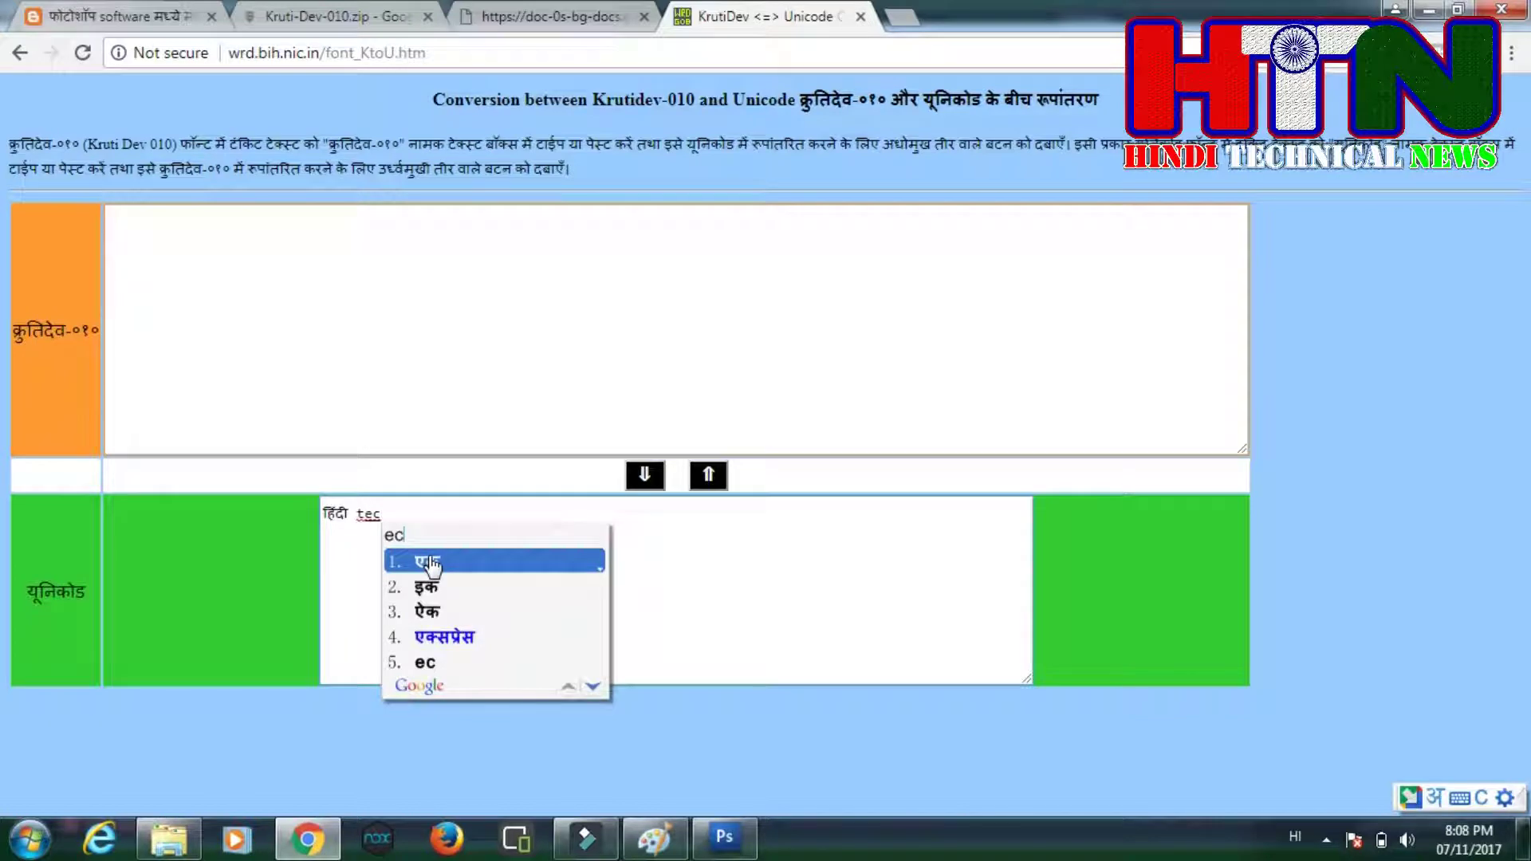
key(BackSpace)
text(kn)
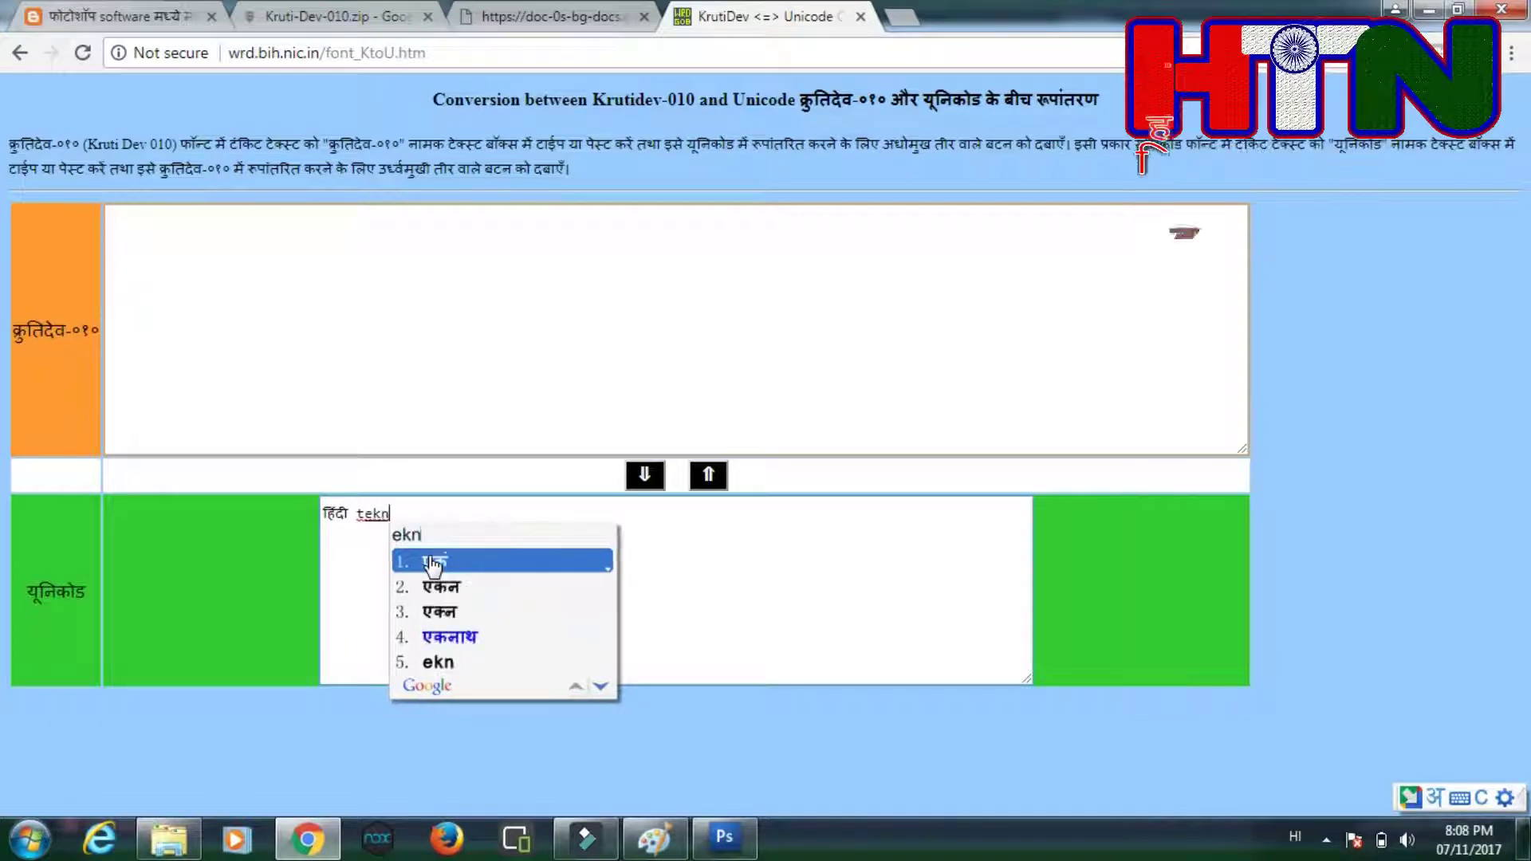
text(ikal)
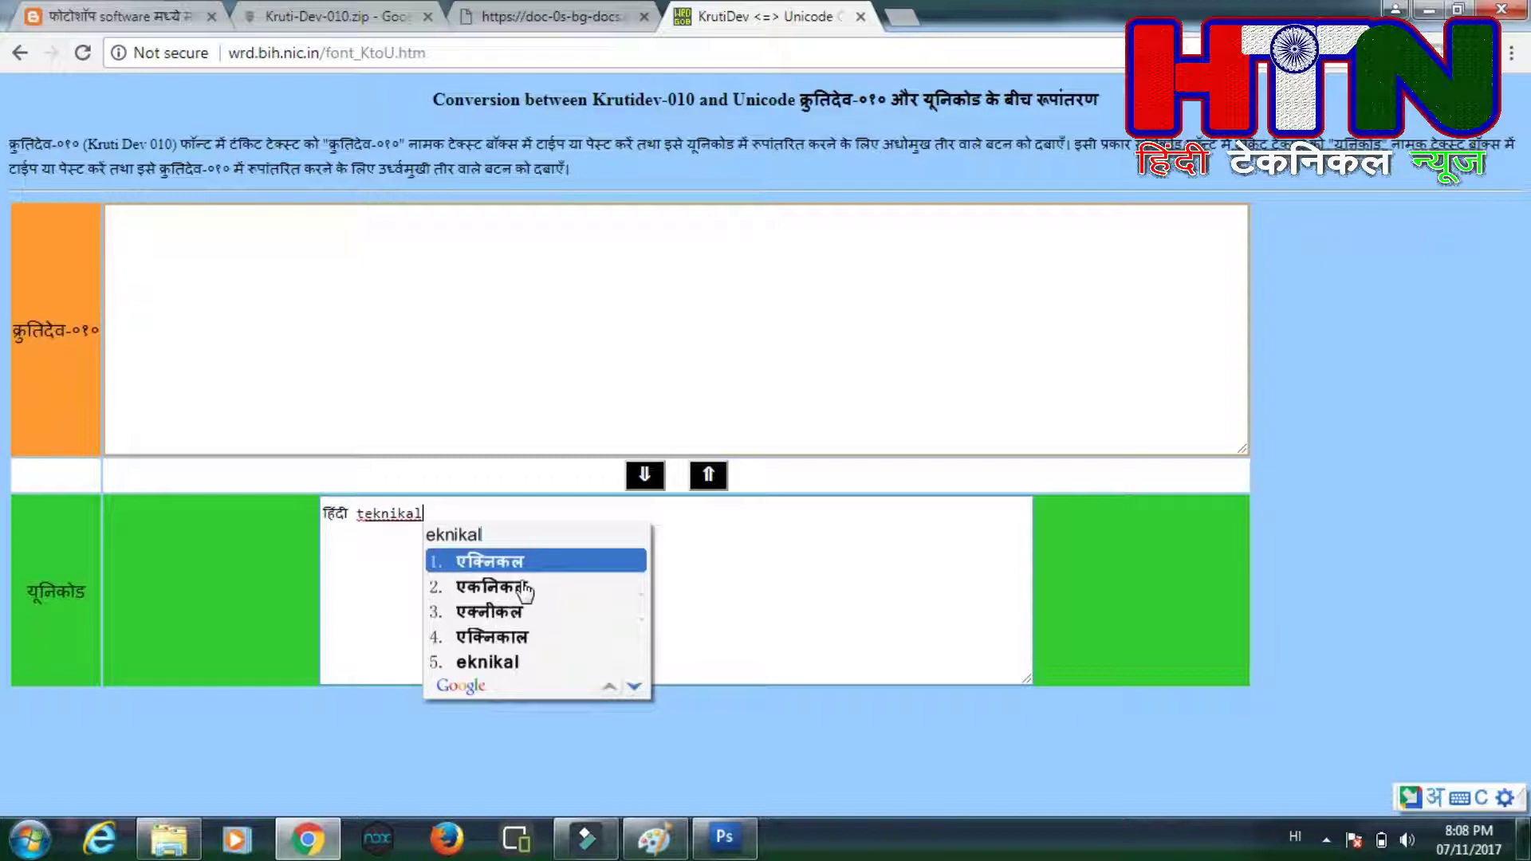
key(BackSpace)
key(BackSpace)
key(BackSpace)
key(BackSpace)
key(BackSpace)
key(BackSpace)
key(BackSpace)
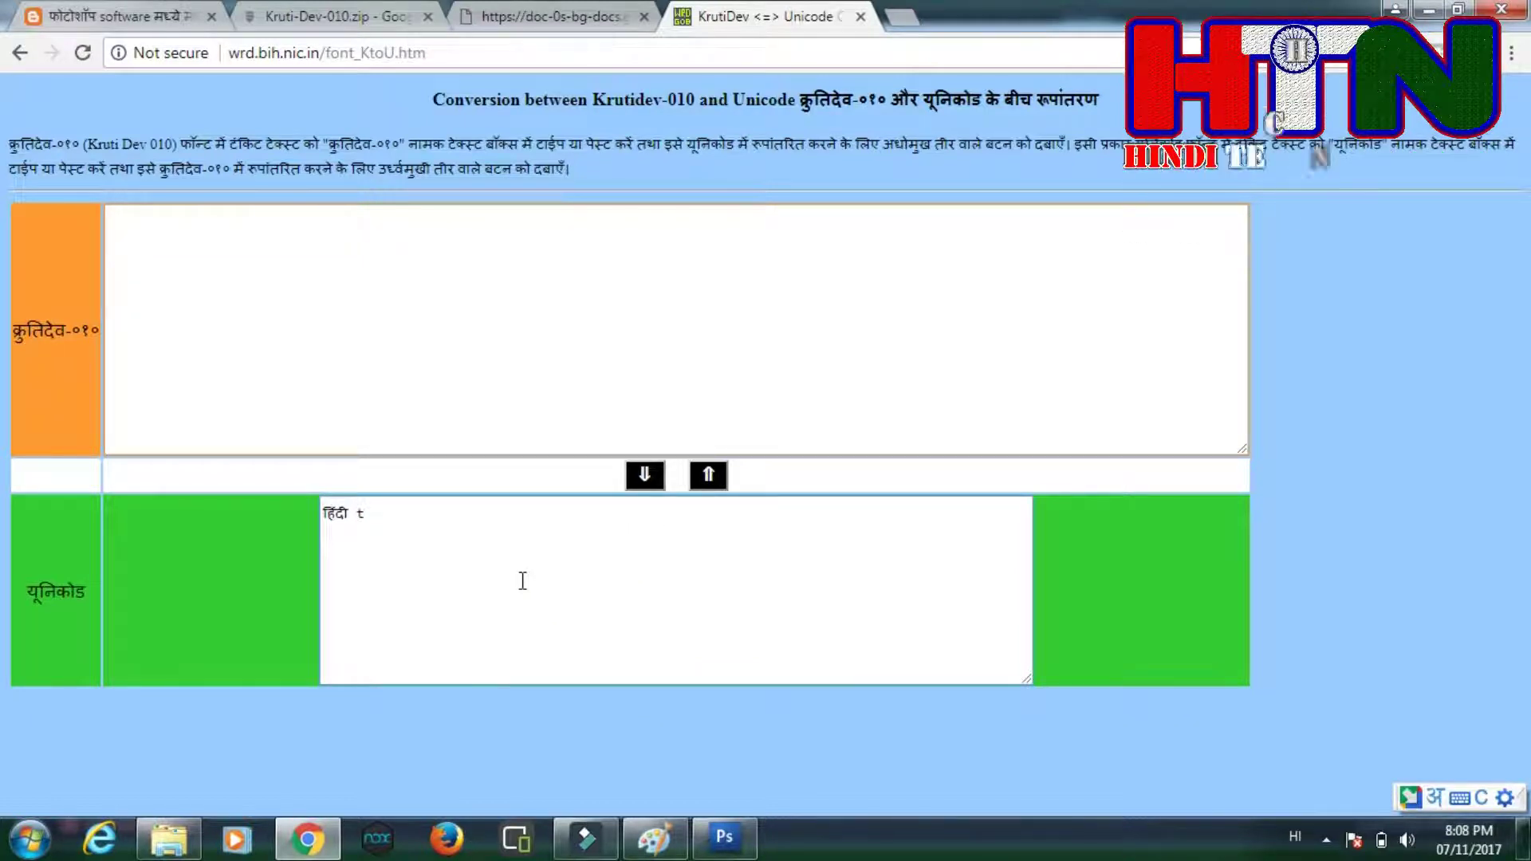
text(ec)
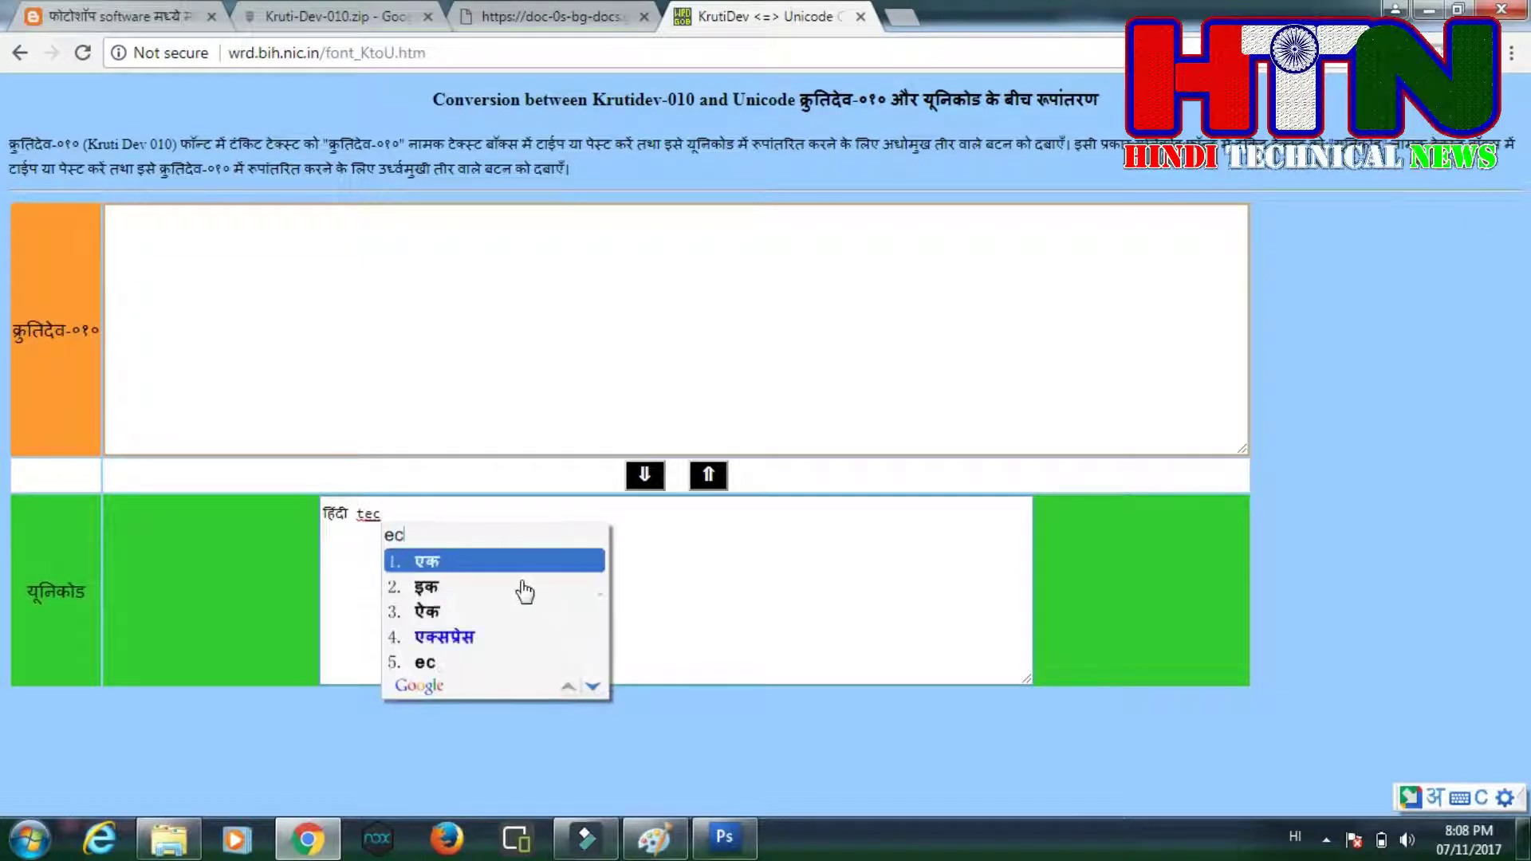
text(ni)
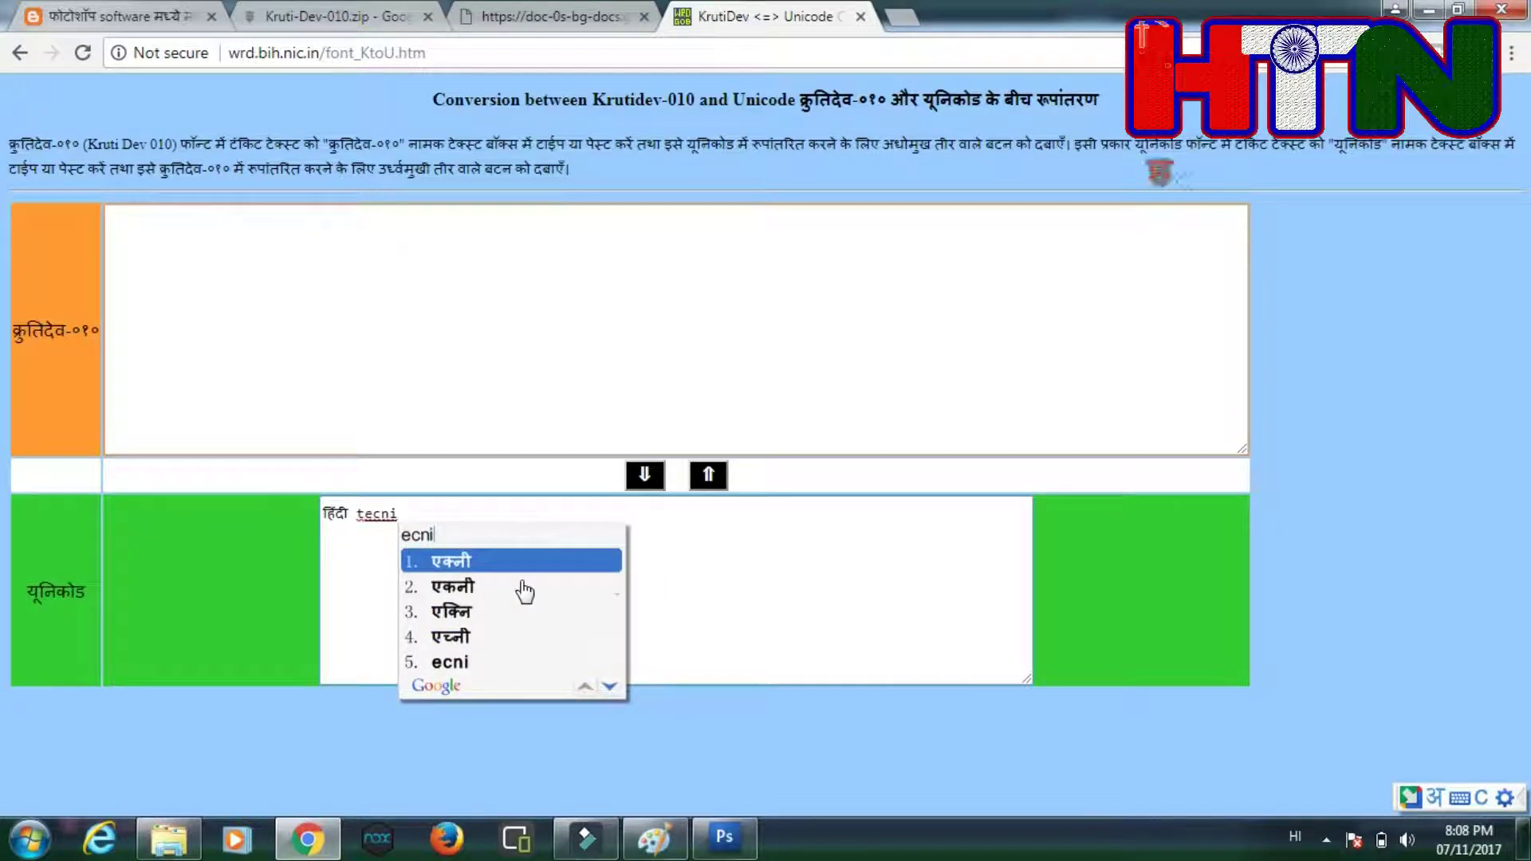
text(kal)
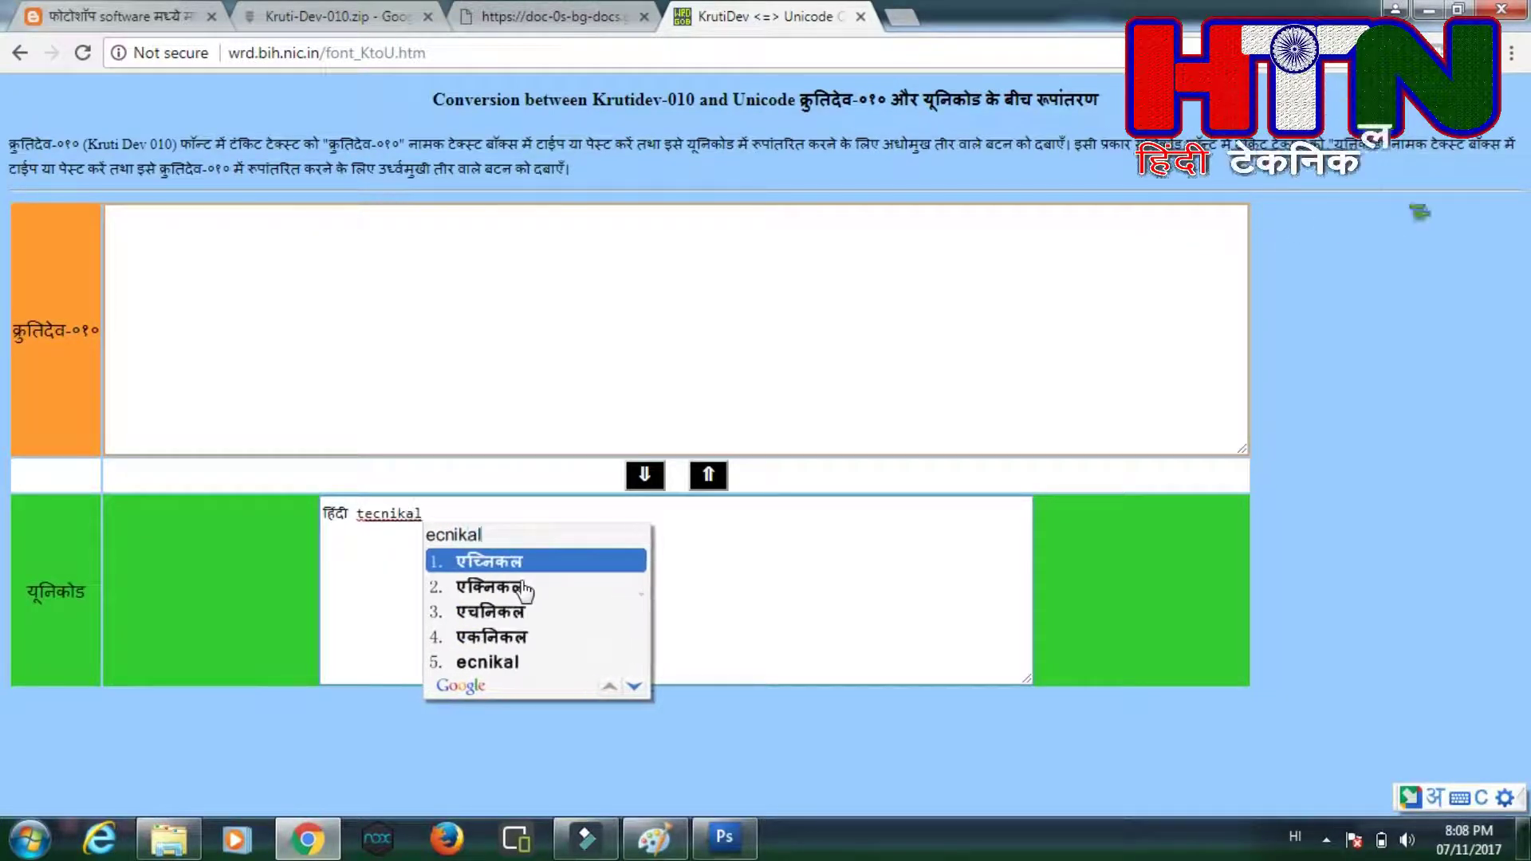
key(BackSpace)
key(BackSpace)
key(BackSpace)
key(BackSpace)
key(BackSpace)
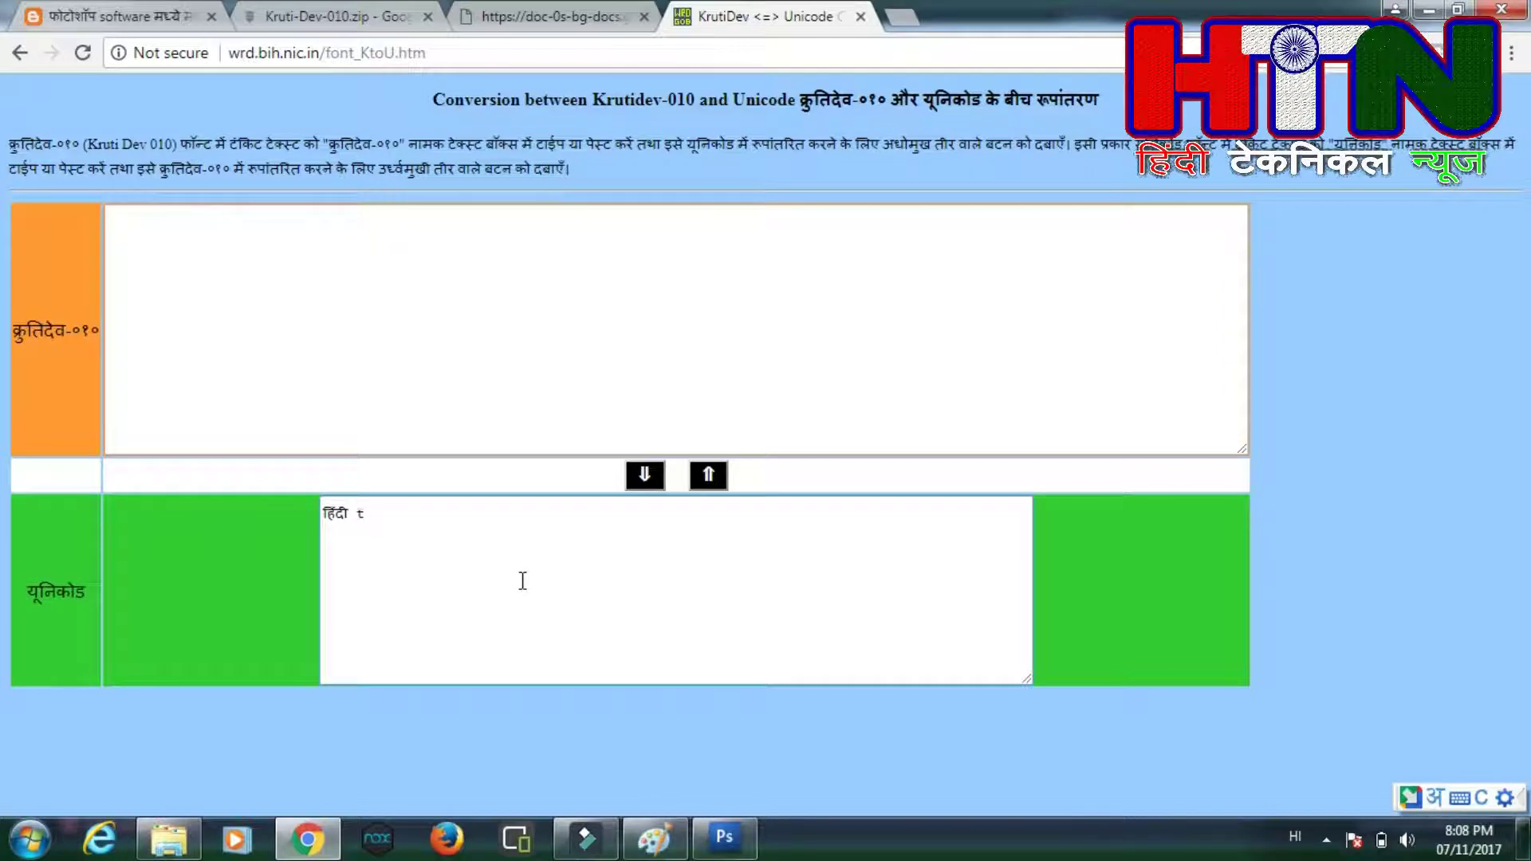
text(e)
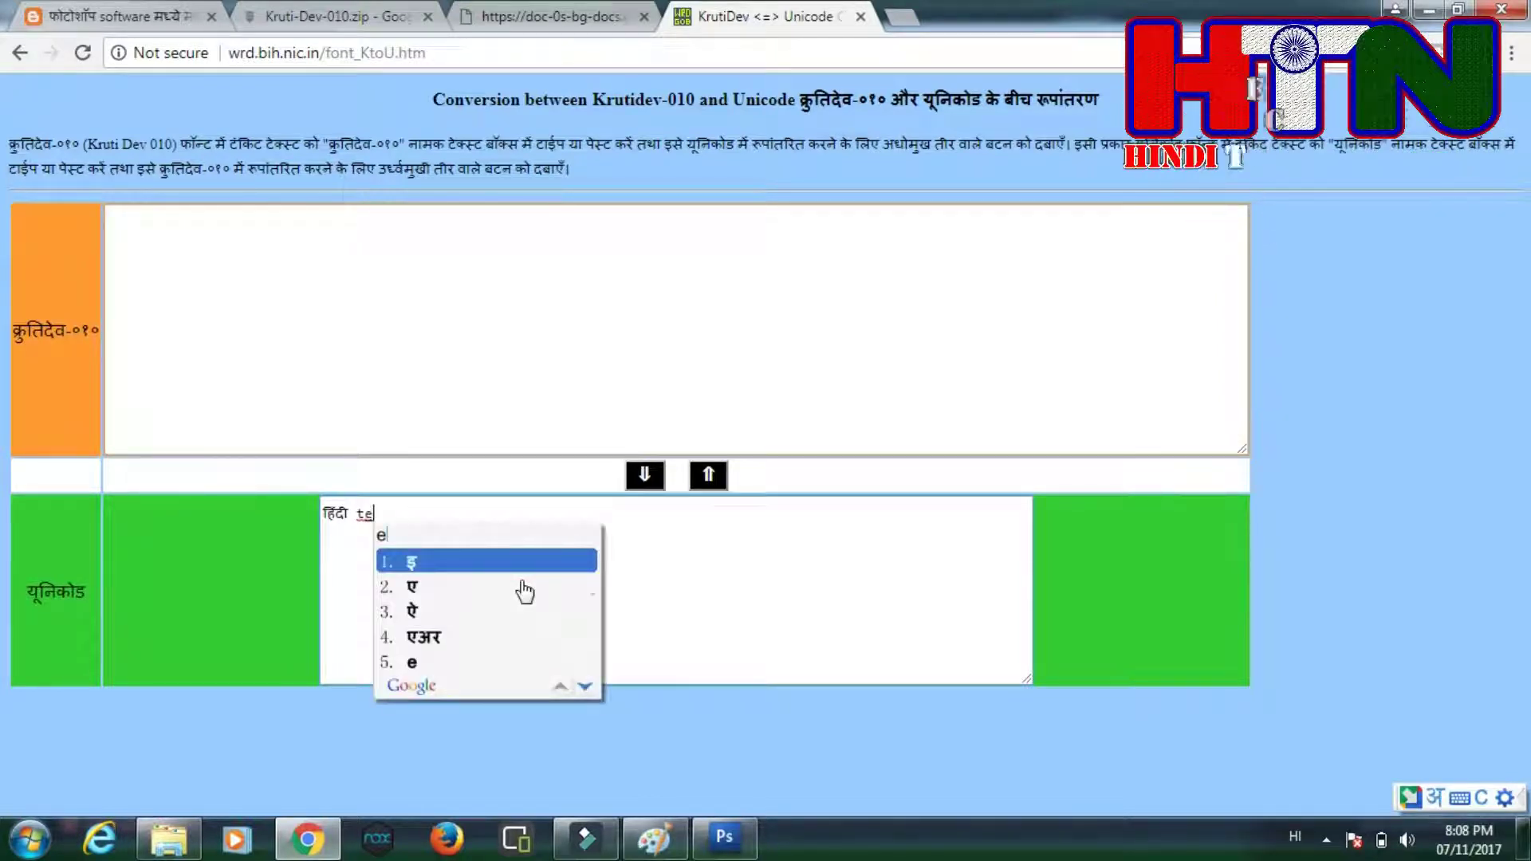
text(chnical)
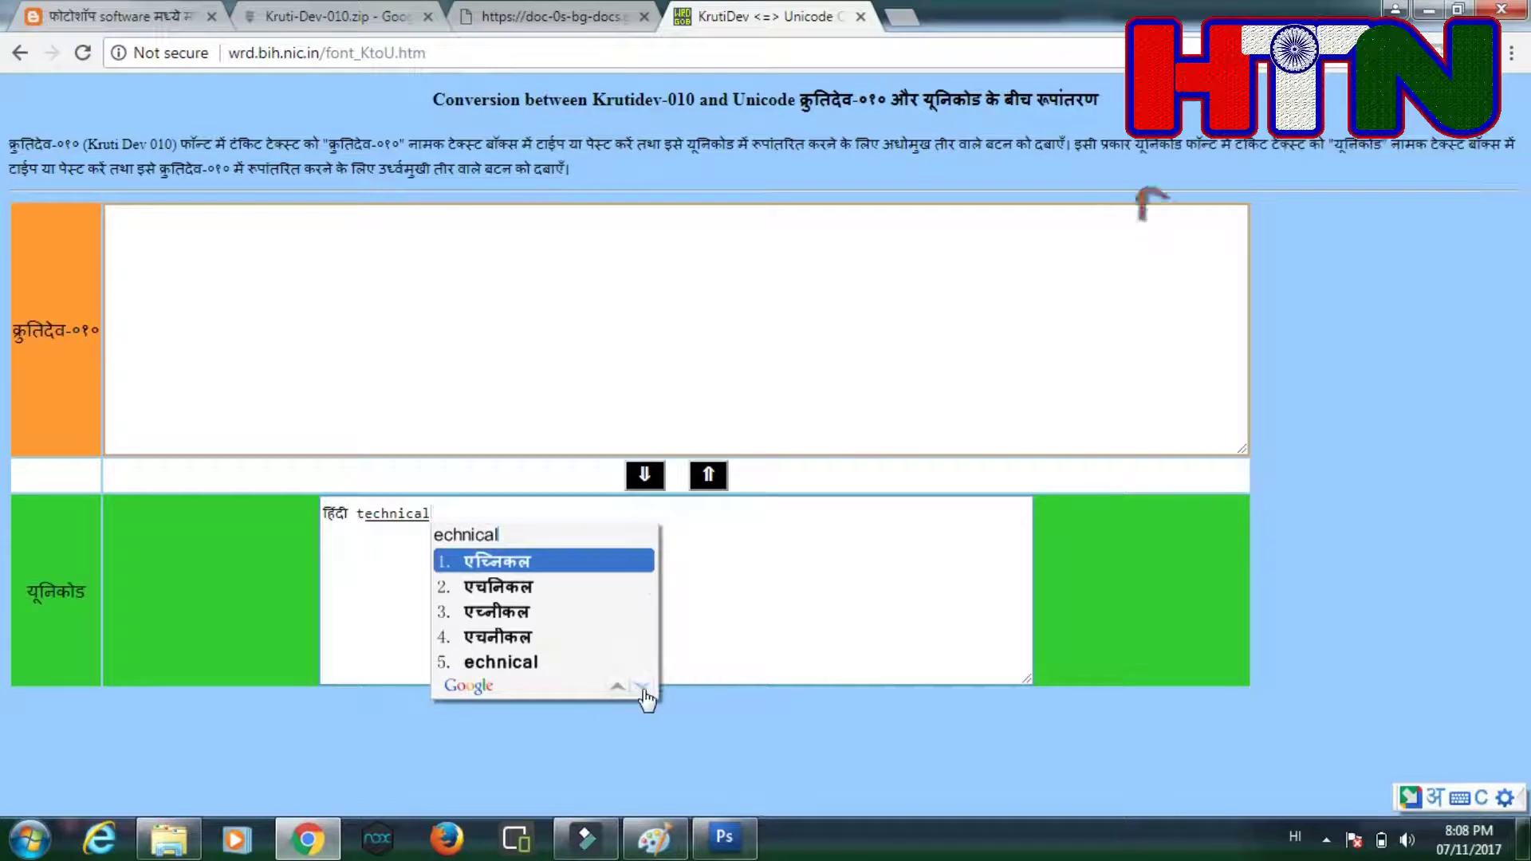
click(710, 582)
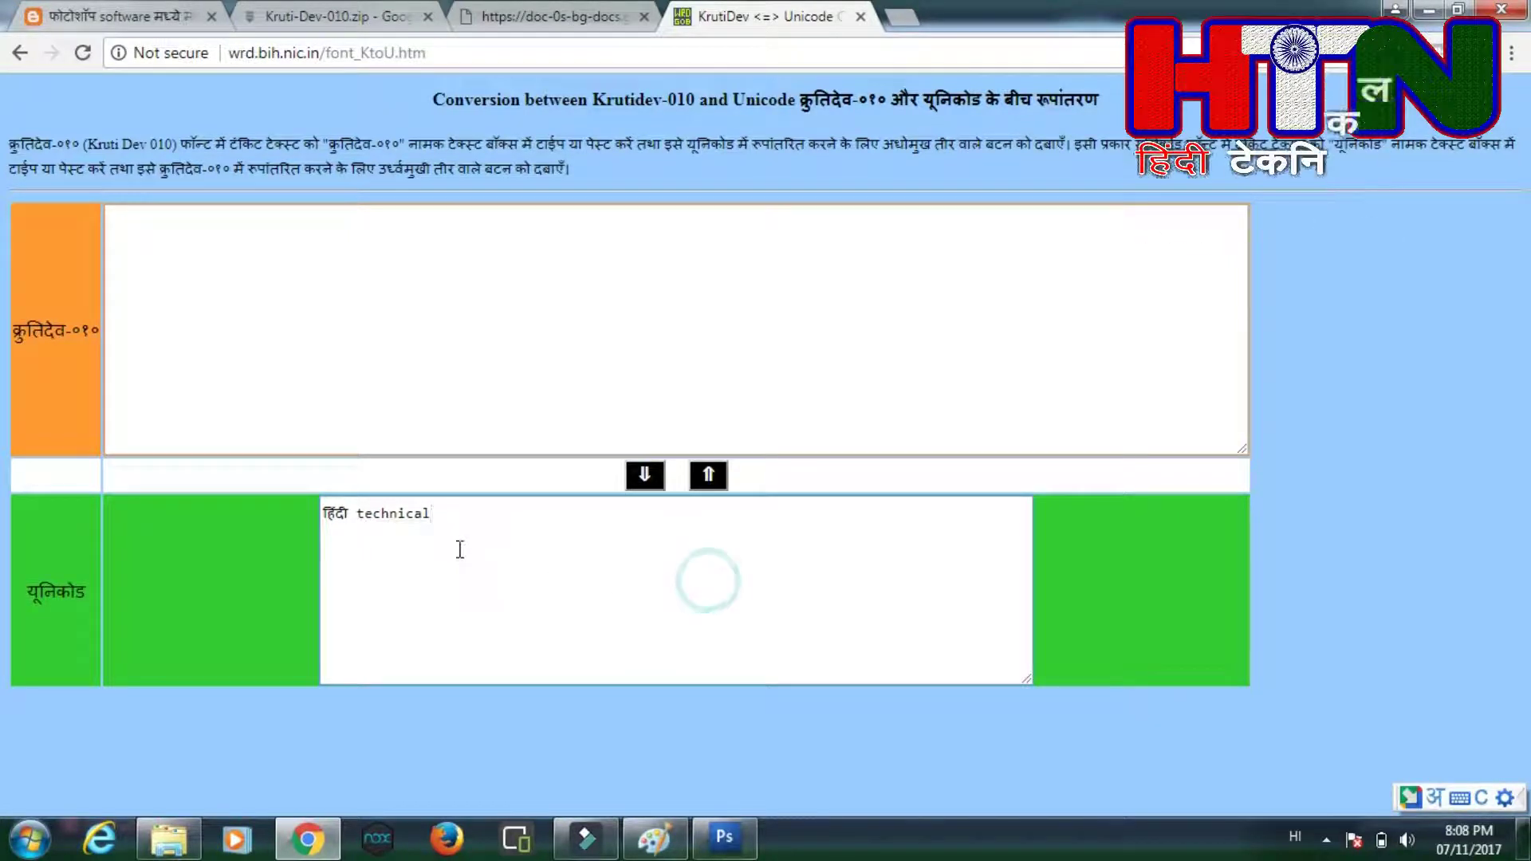
Replace the leftover English word with टेकनिकल and add न्यूज़ to finish the phrase.
double_click(407, 512)
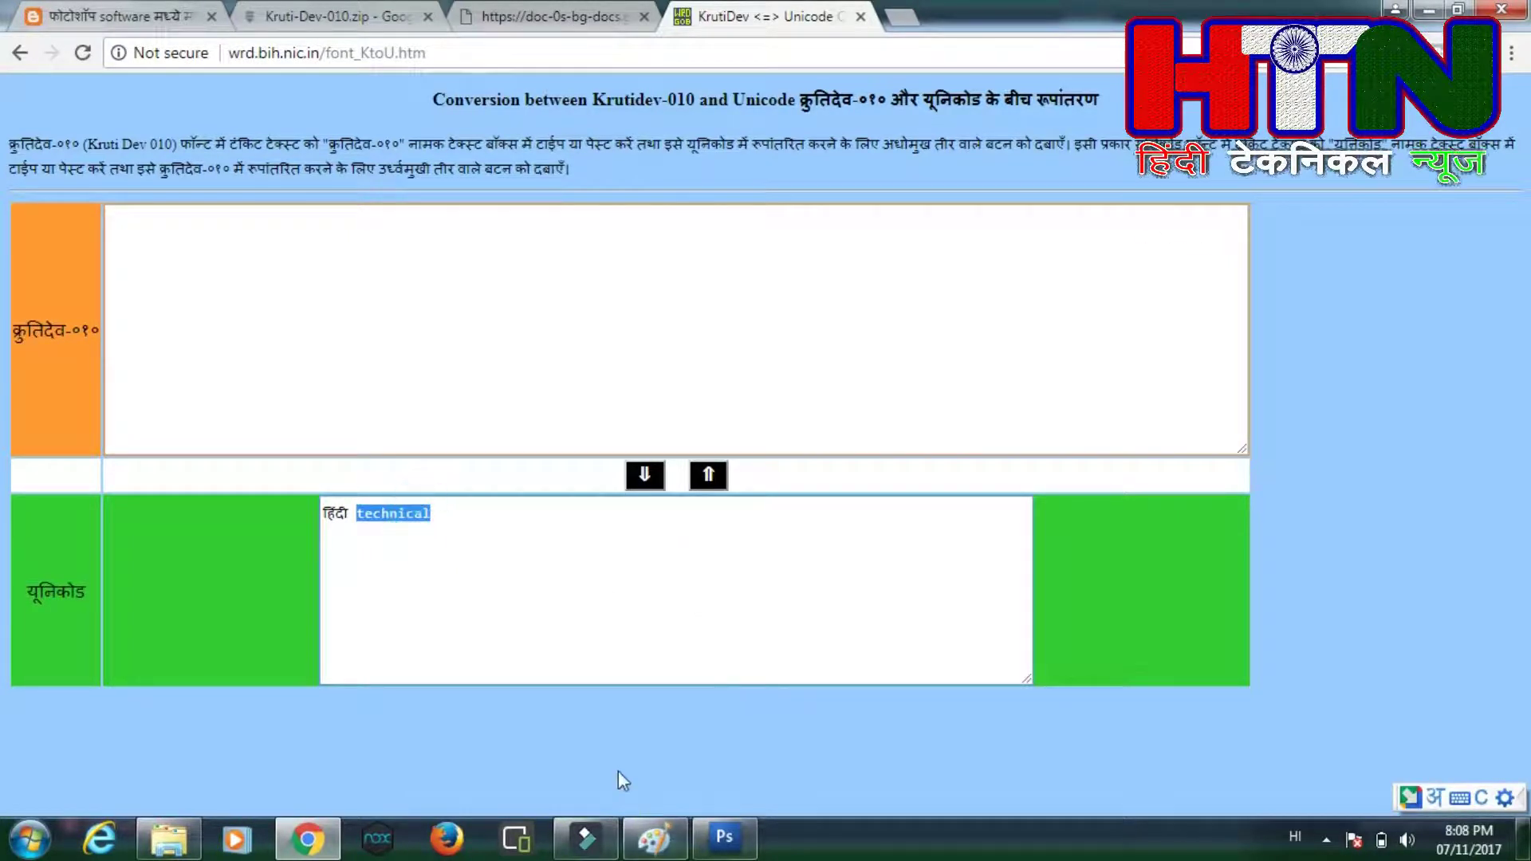
key(BackSpace)
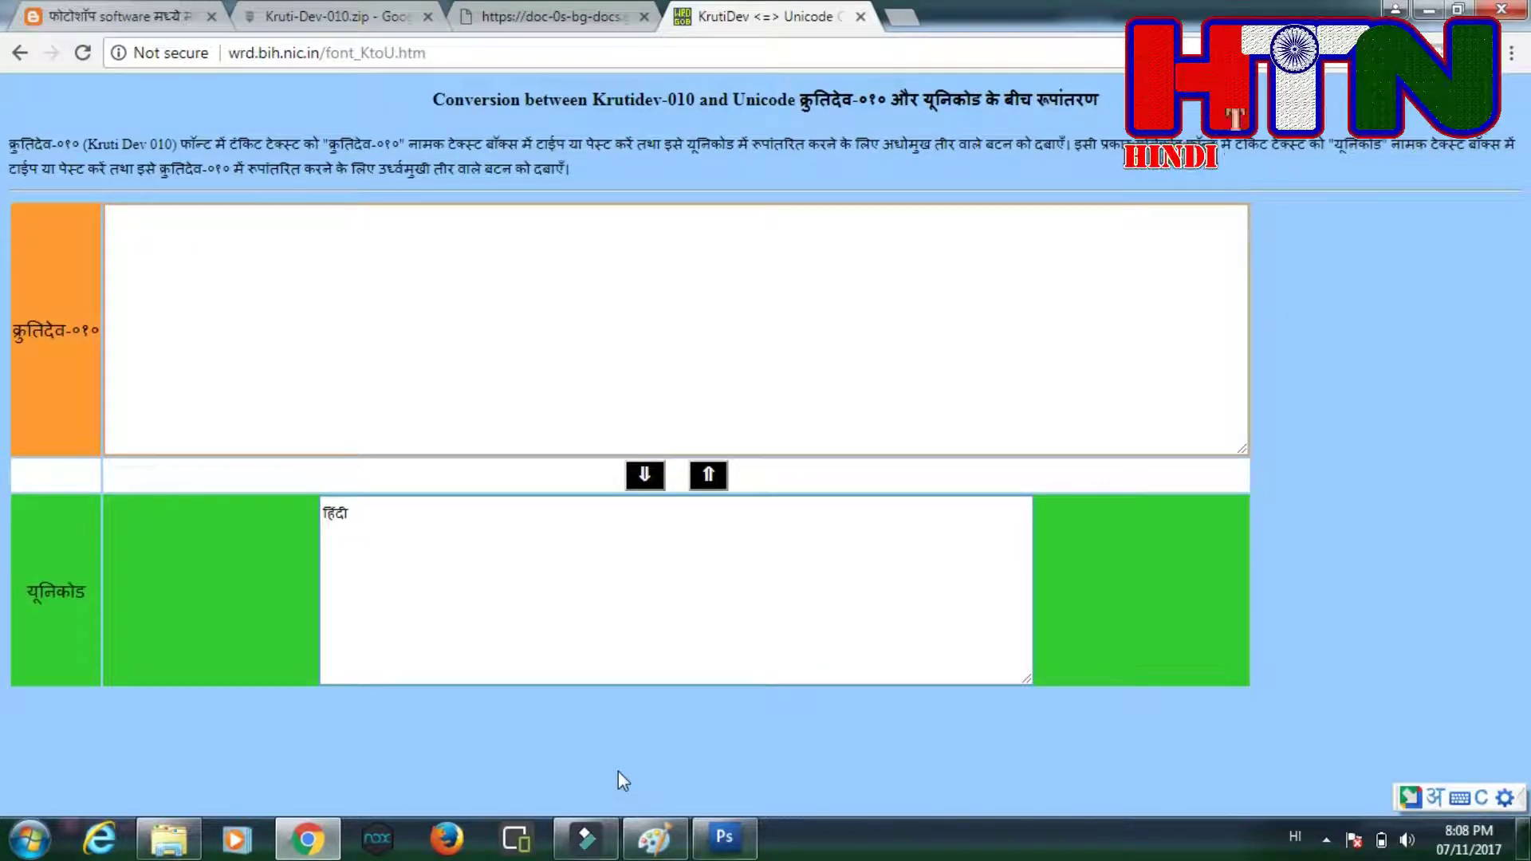
text(tek)
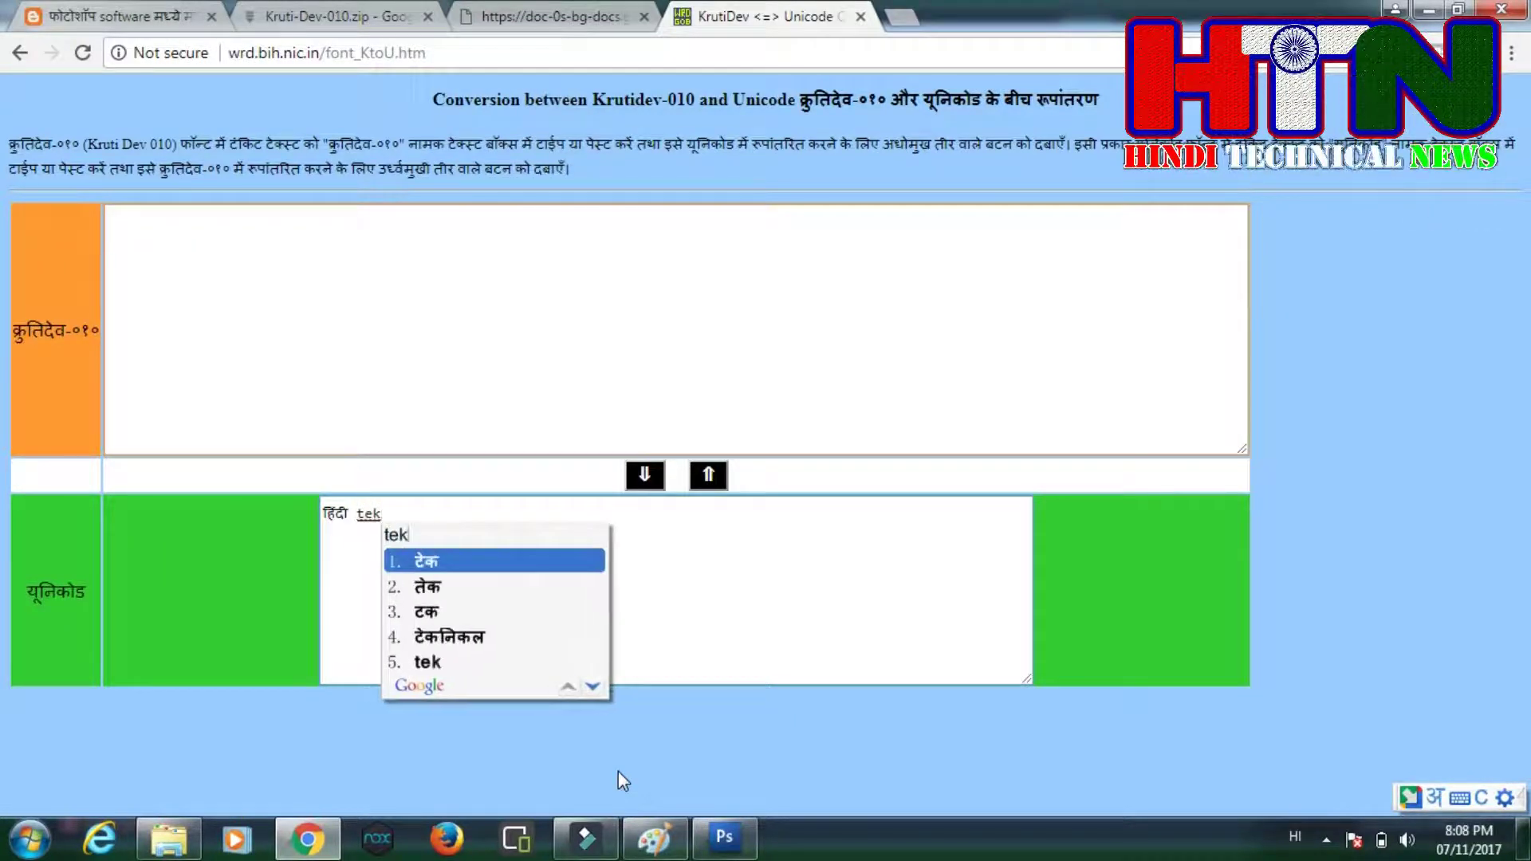
key(Return)
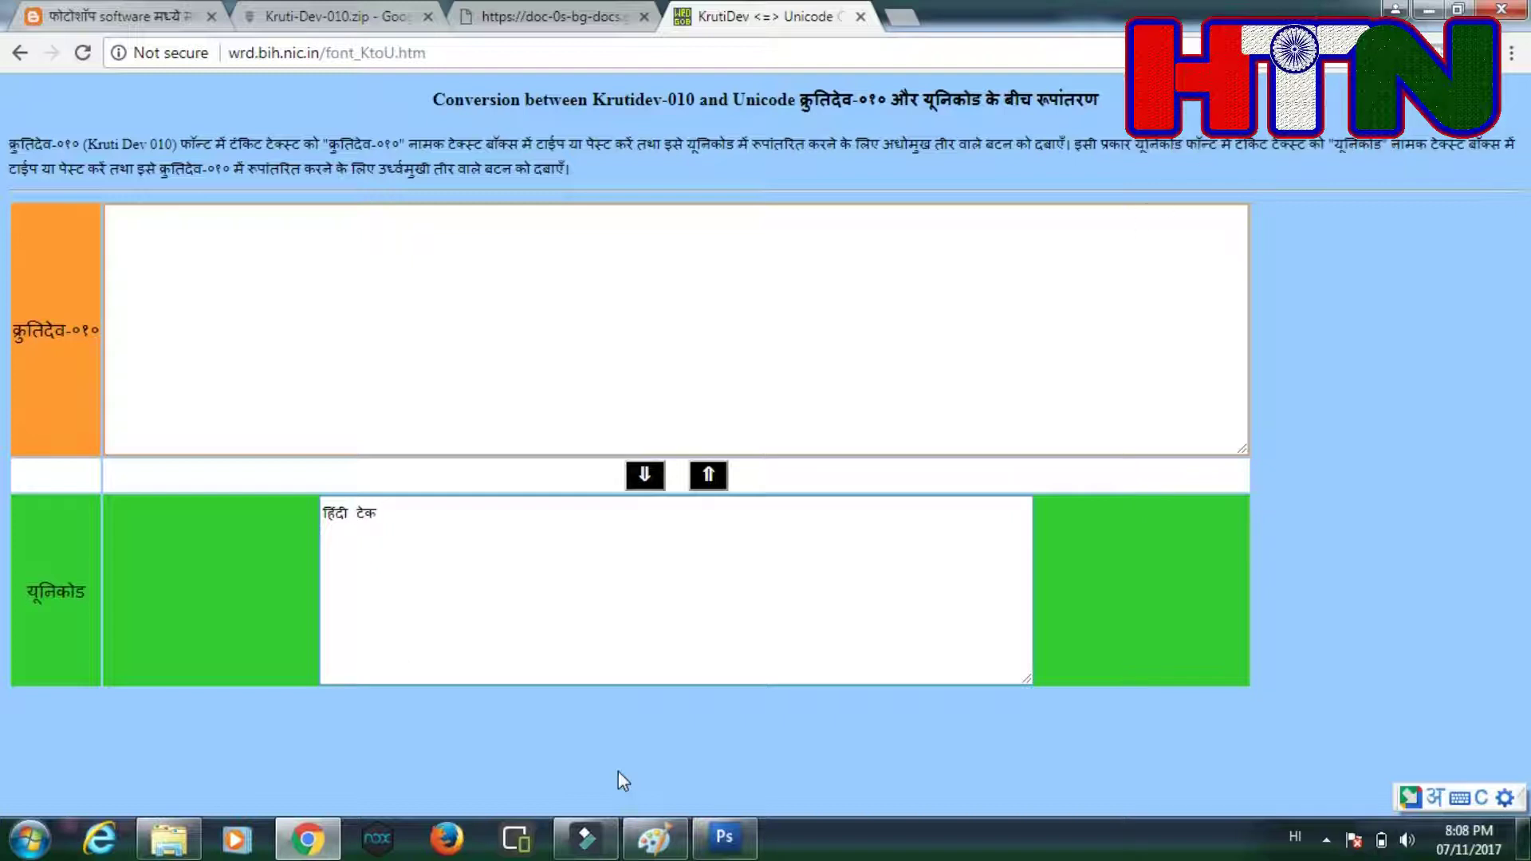
text(nika)
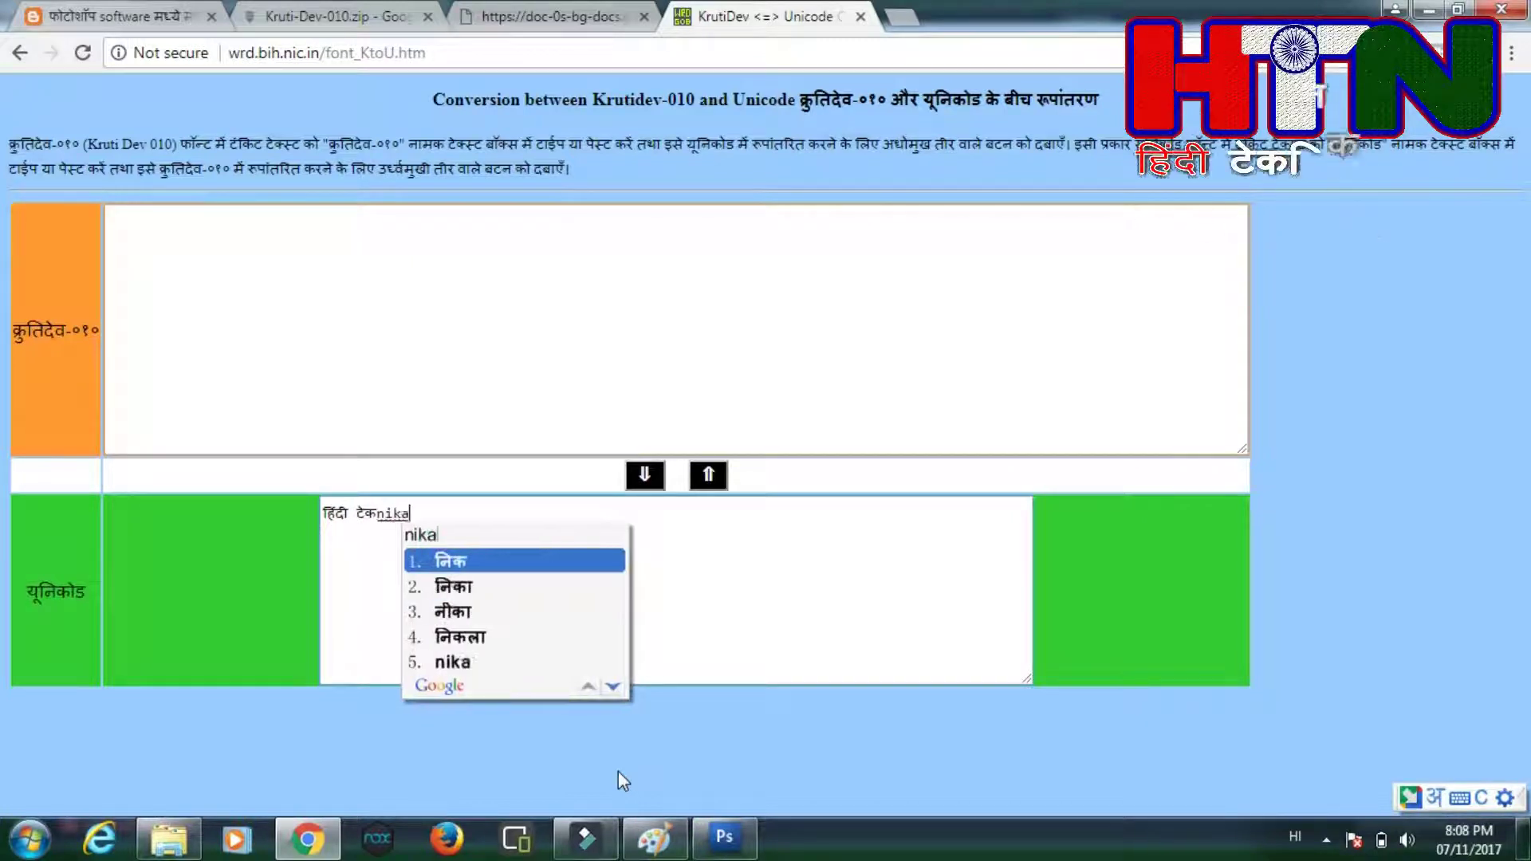
text(l)
key(Return)
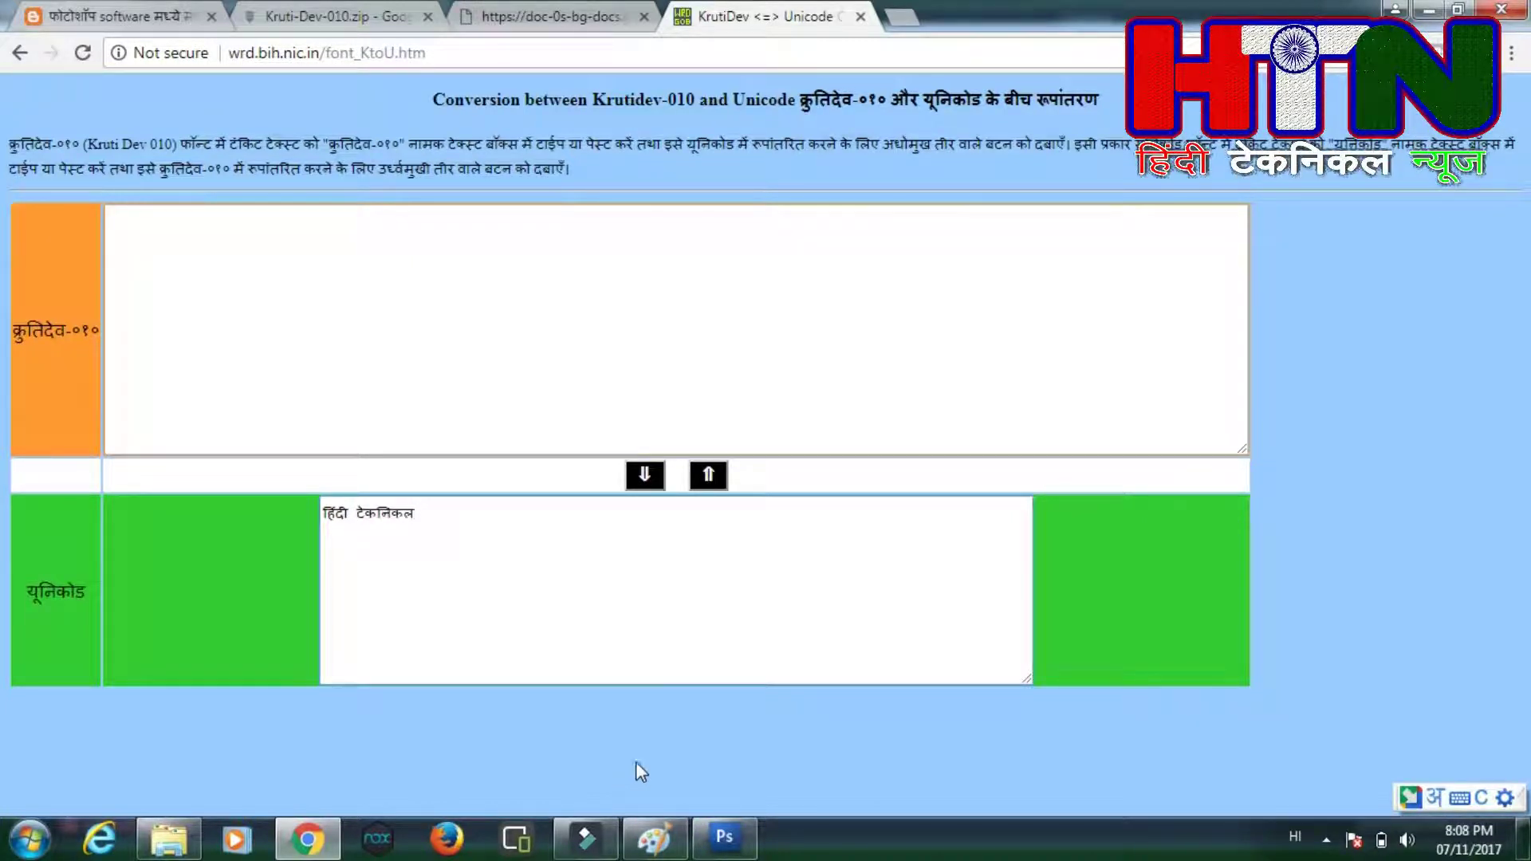
text(ne)
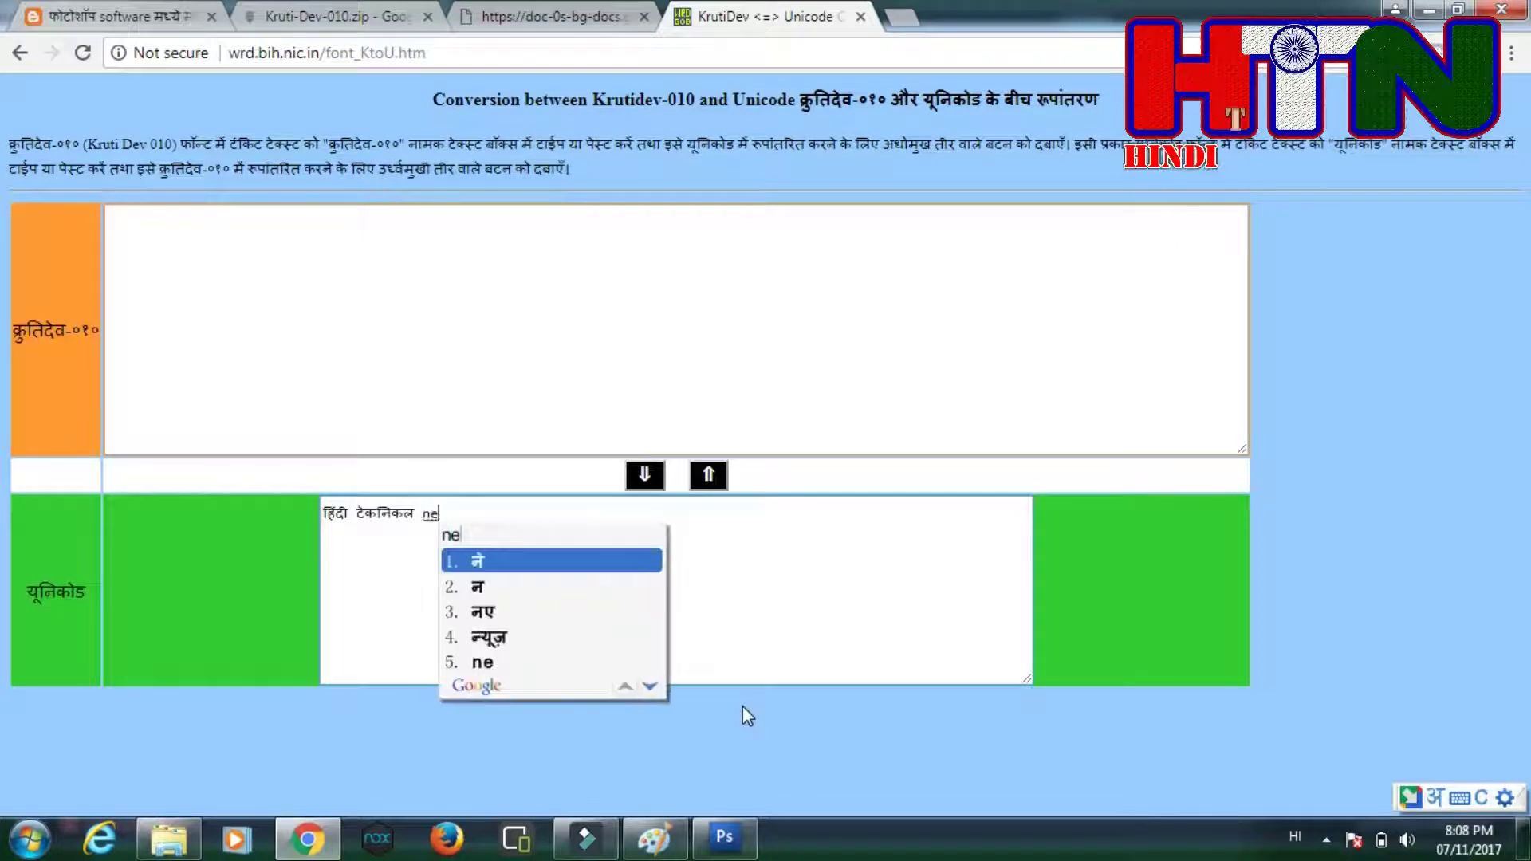
text(ws)
key(Return)
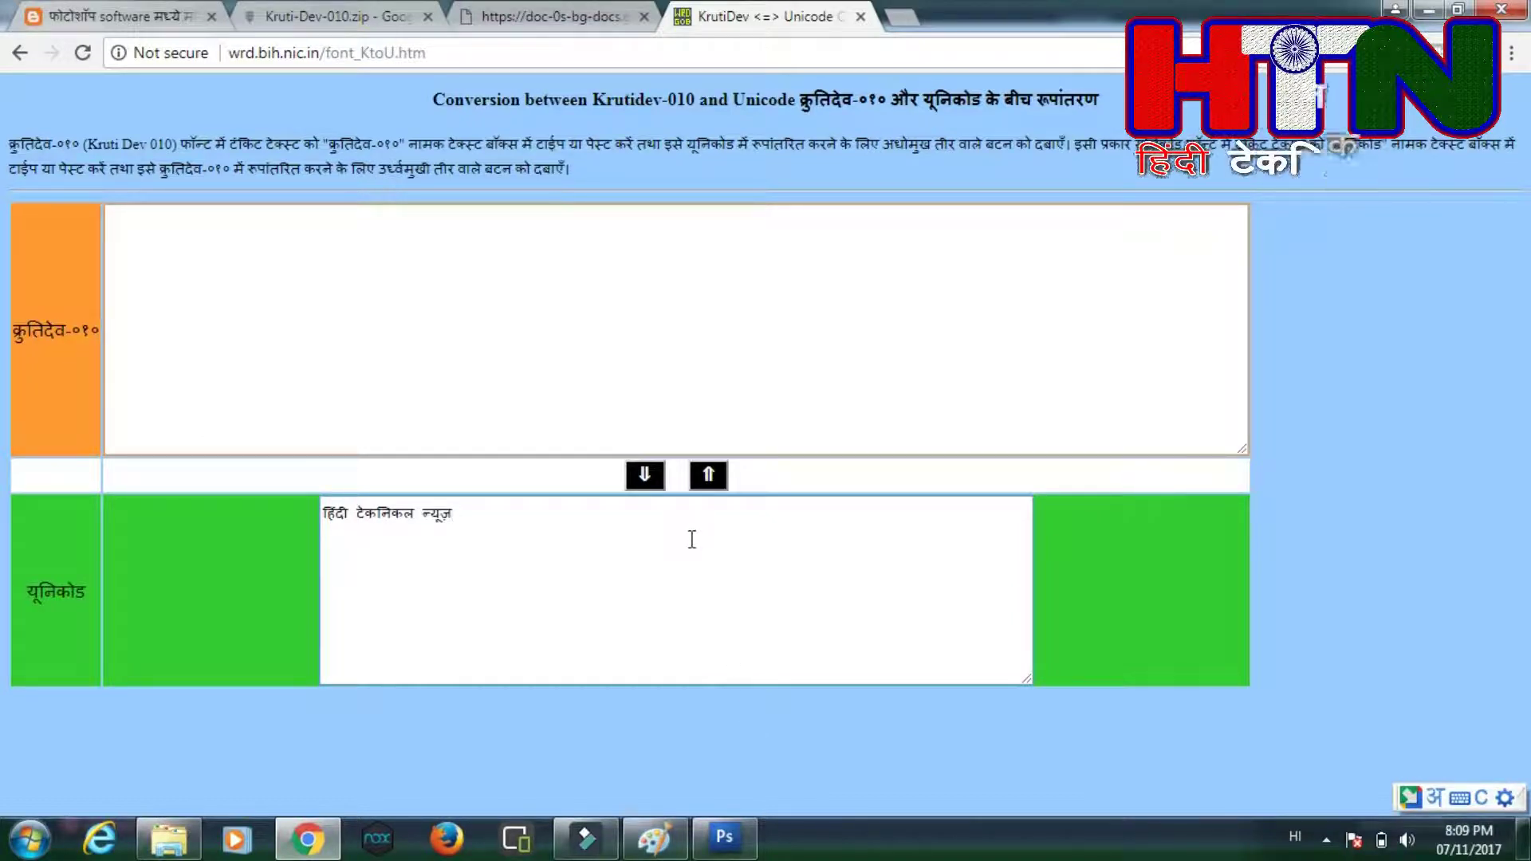
Convert the phrase to Kruti Dev, copy 'fganh Vsdfudy U;wt', and return to Photoshop.
click(708, 478)
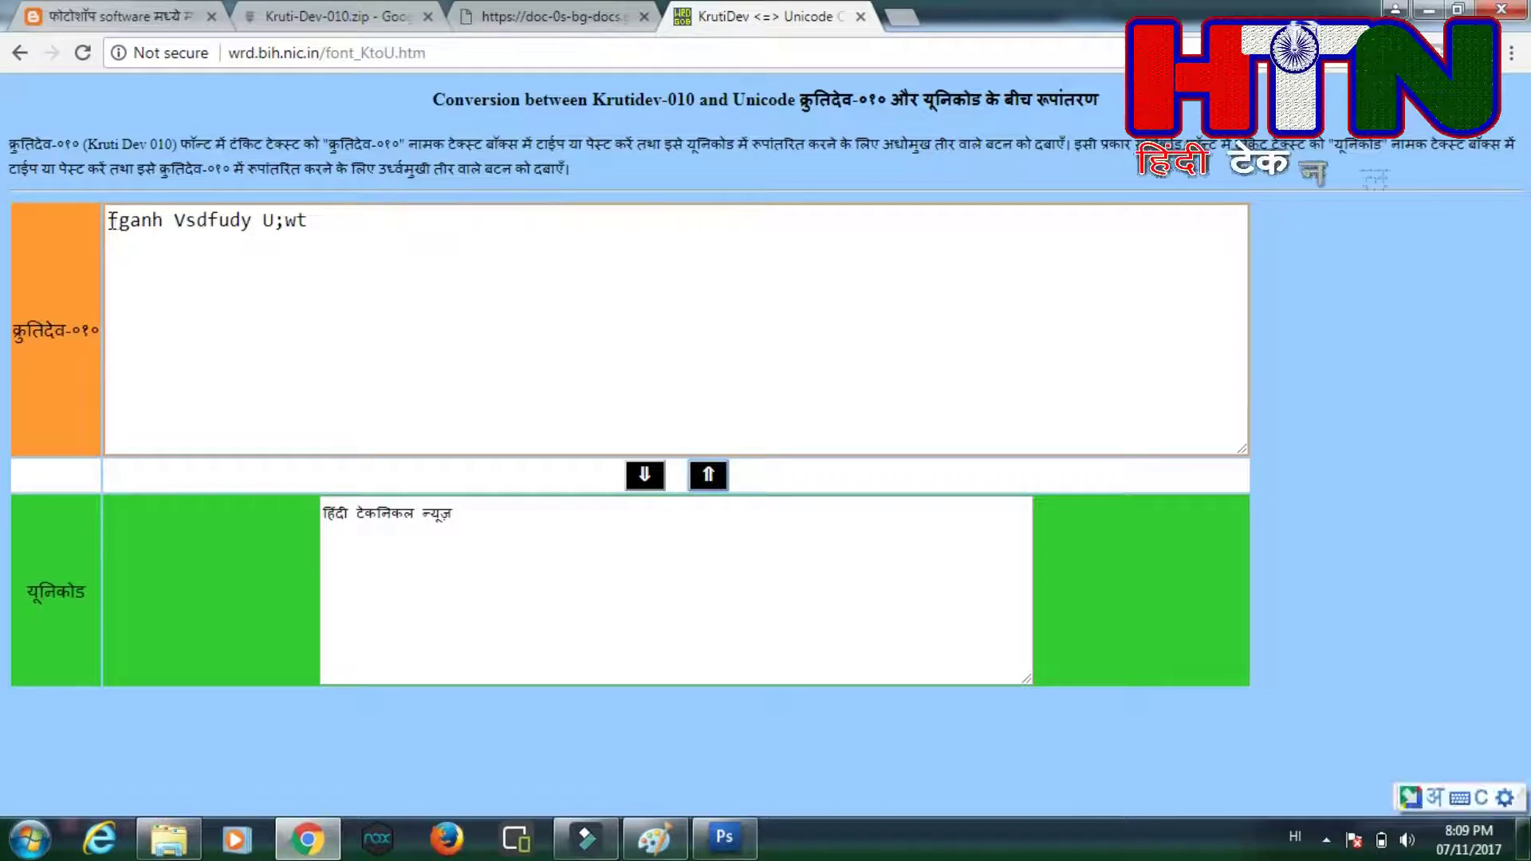
drag(113, 221, 313, 223)
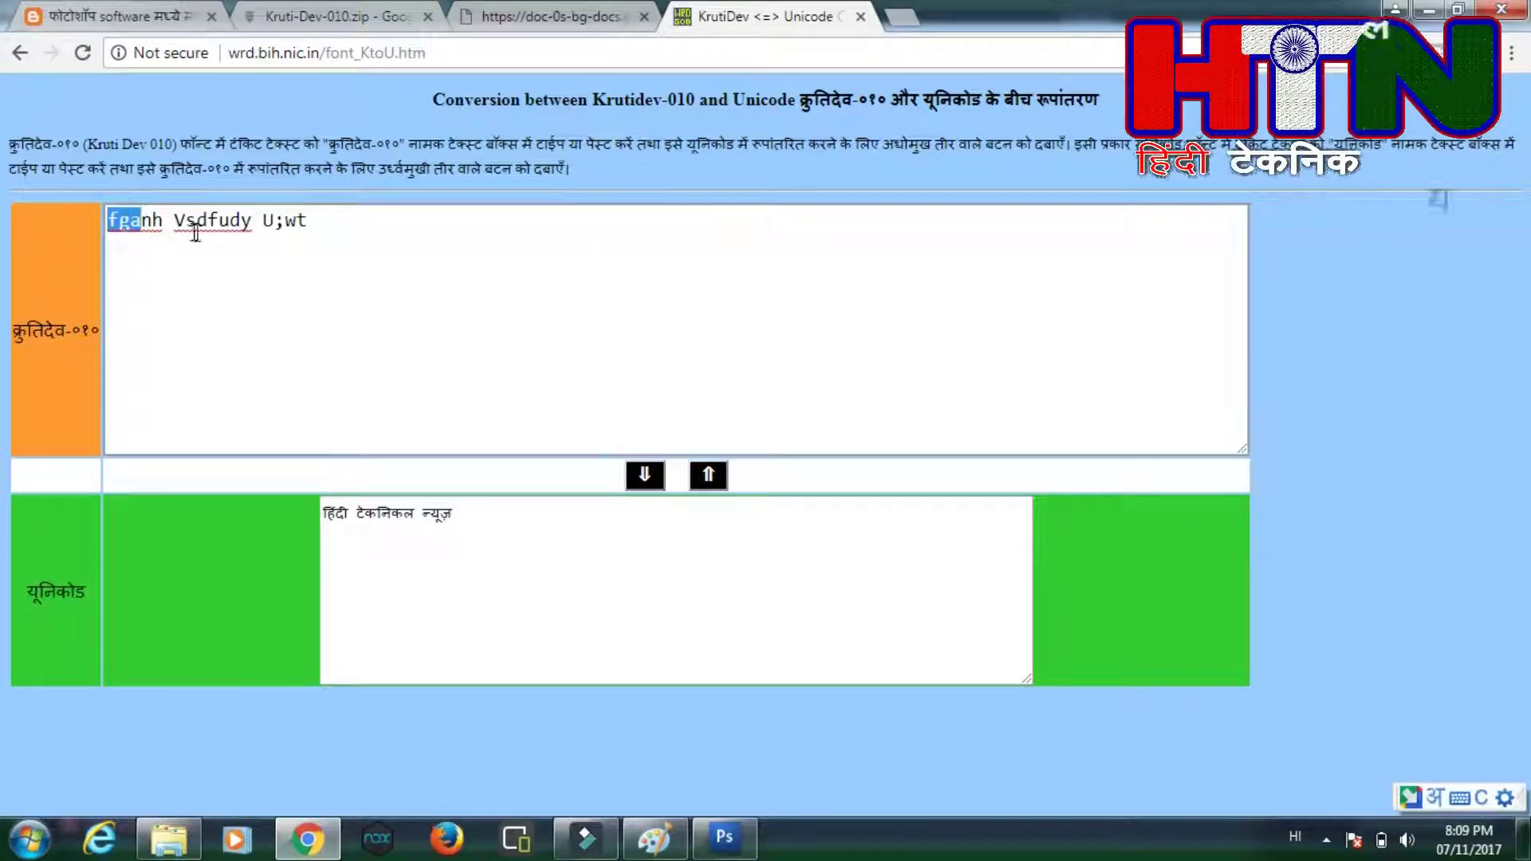
right_click(255, 223)
click(342, 261)
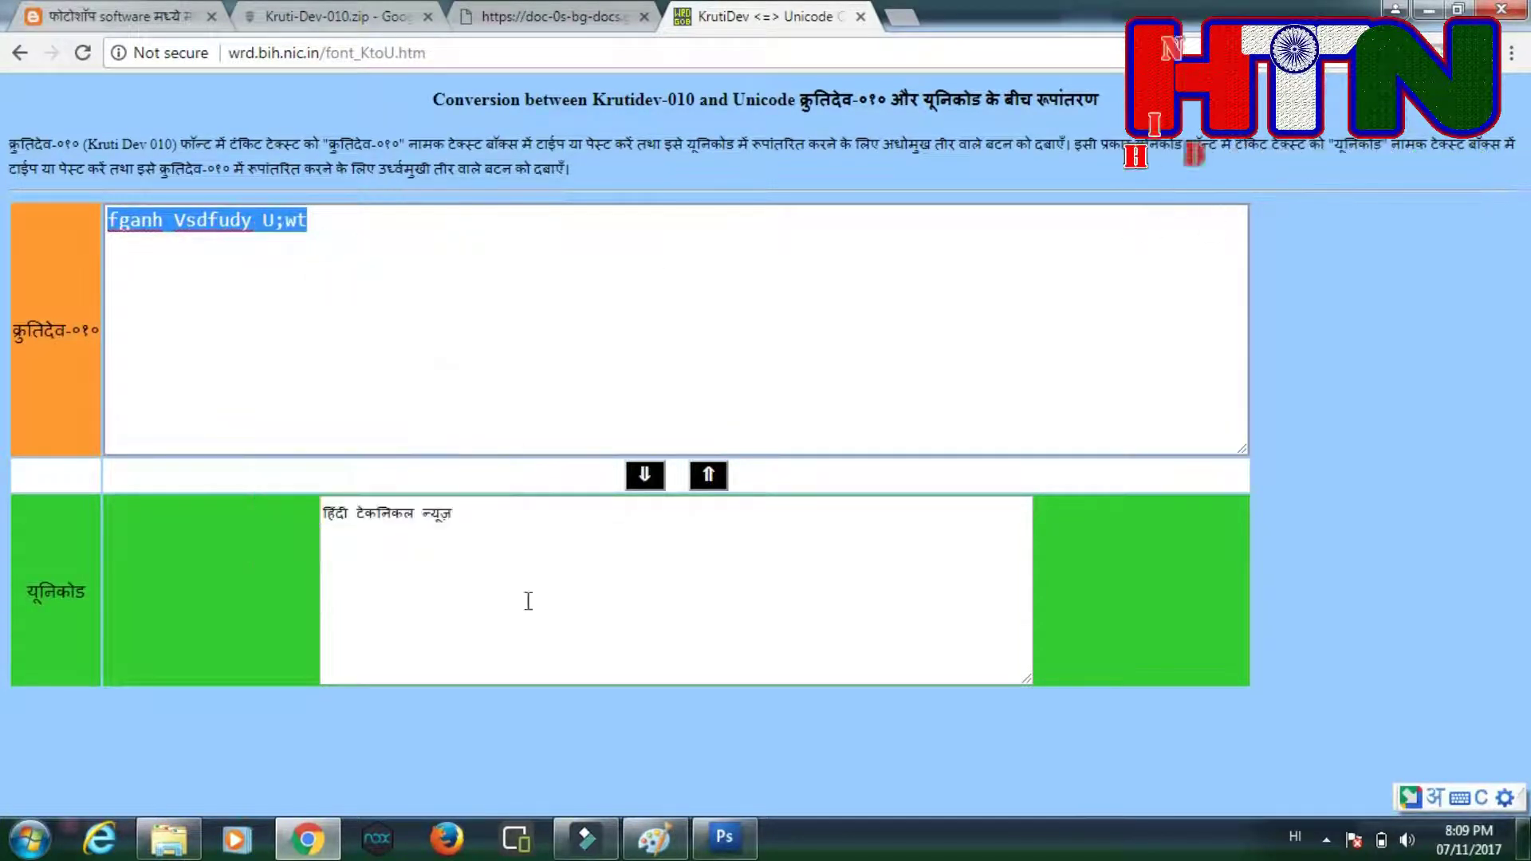
click(724, 837)
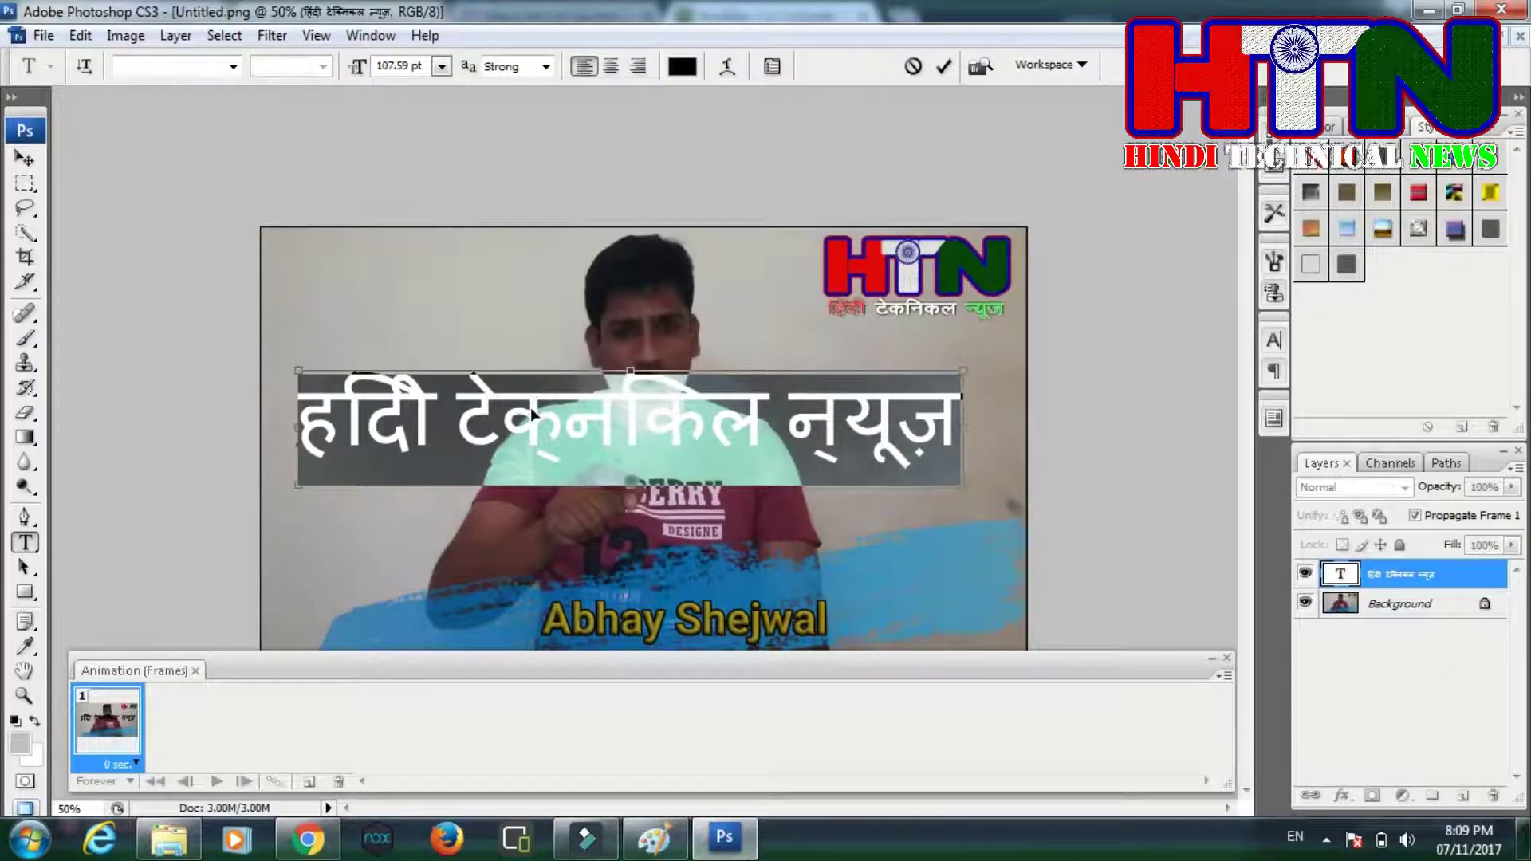
Paste the Kruti Dev text into the headline and set it in Kruti Dev 010.
key(ctrl+v)
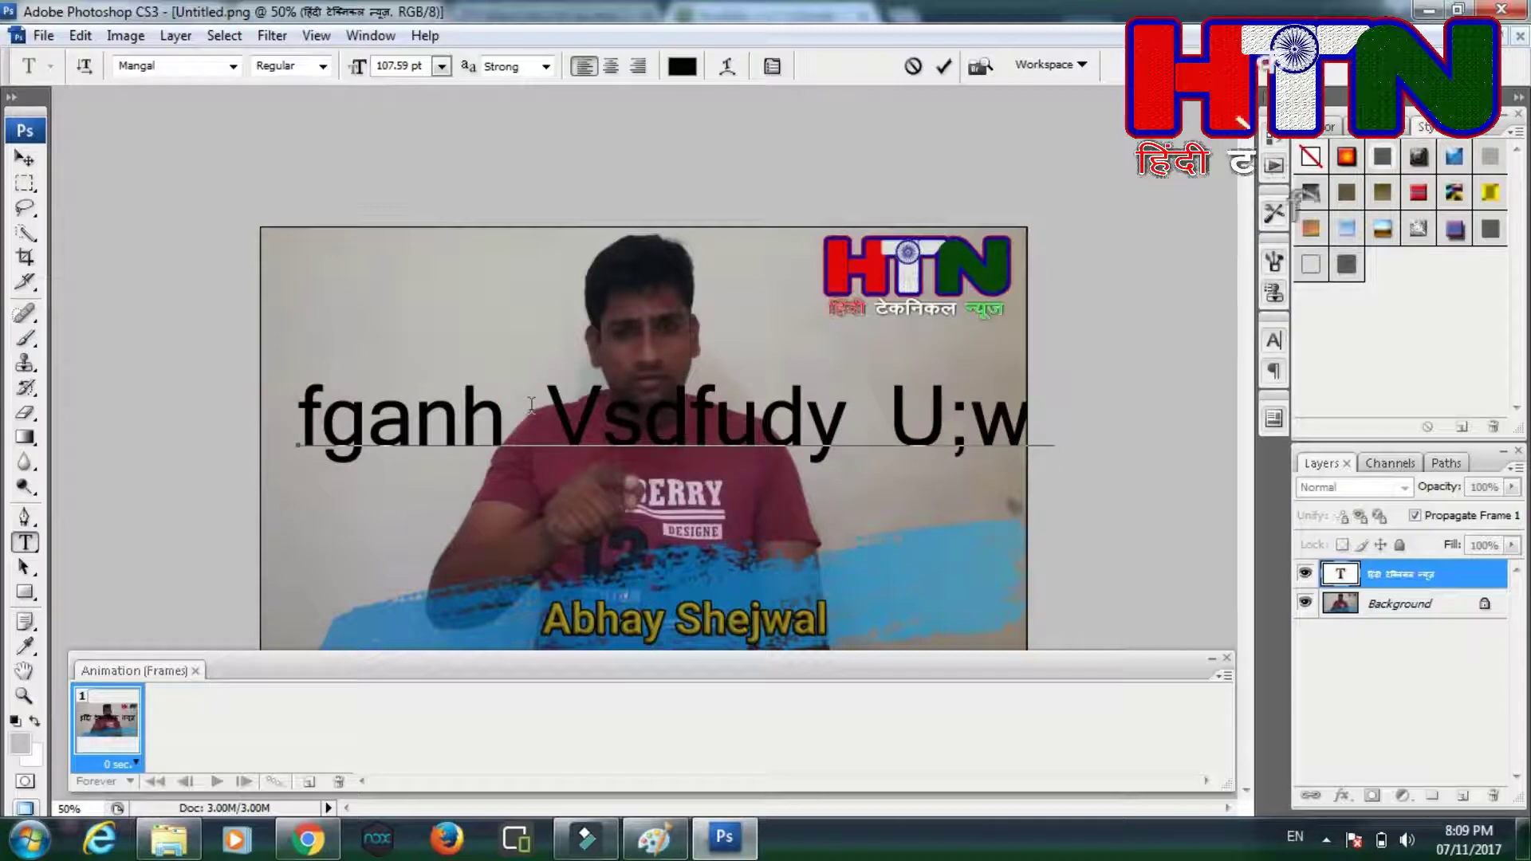
triple_click(531, 404)
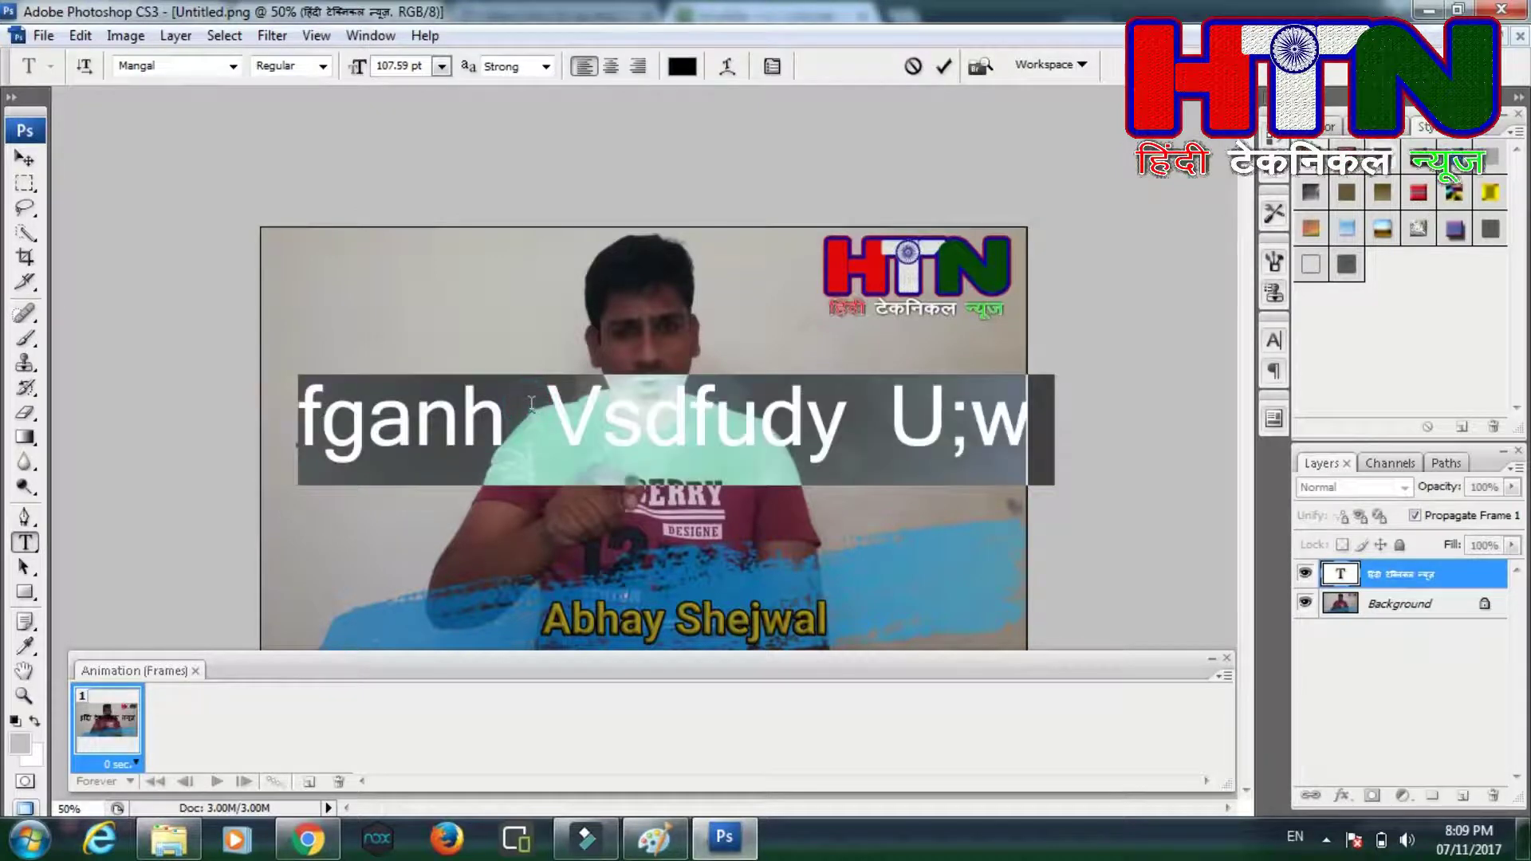
click(235, 67)
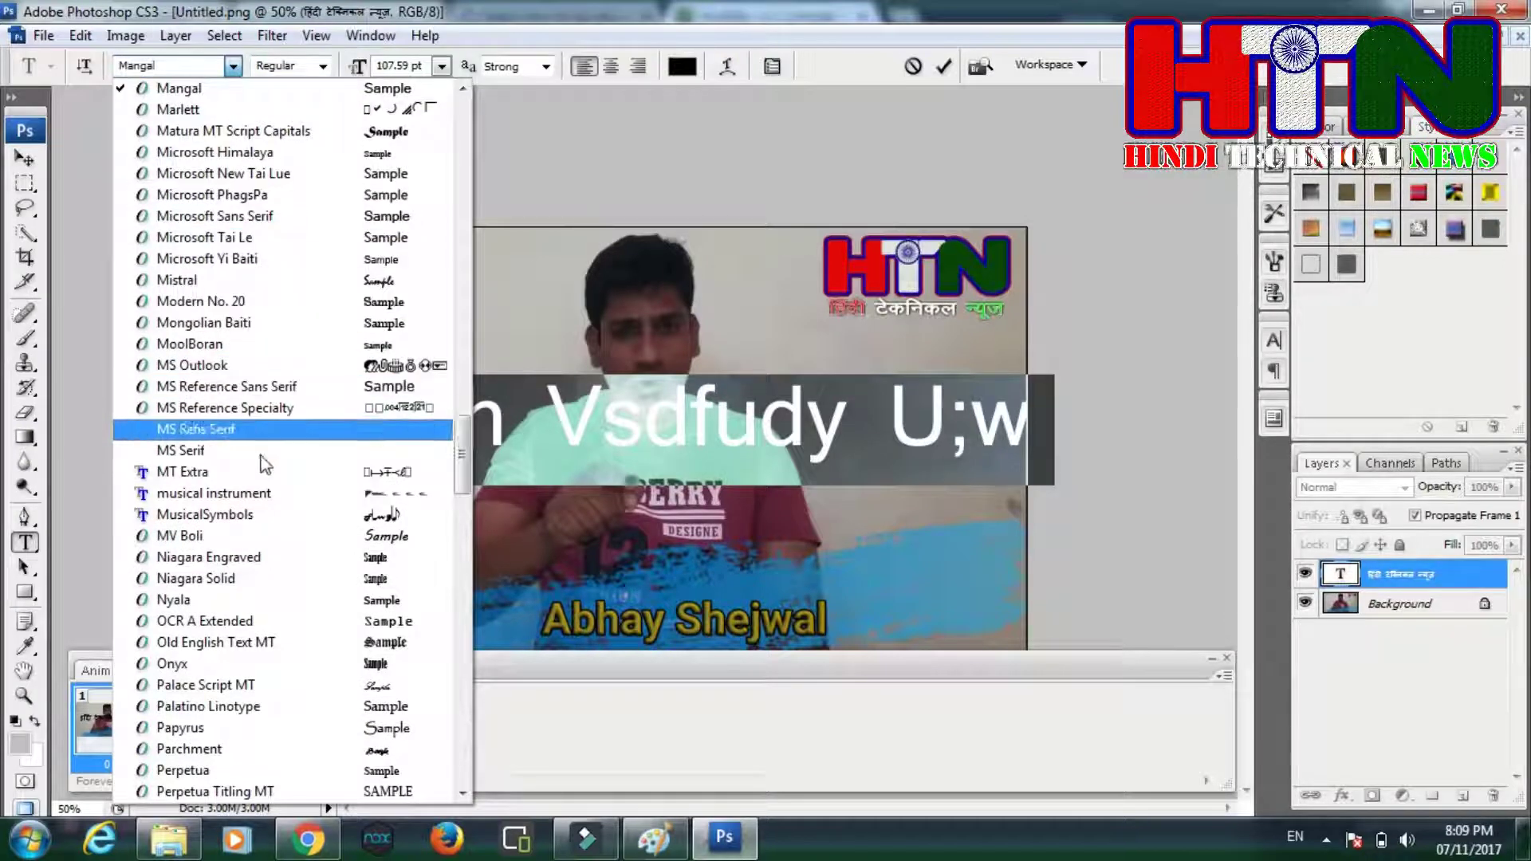
click(178, 78)
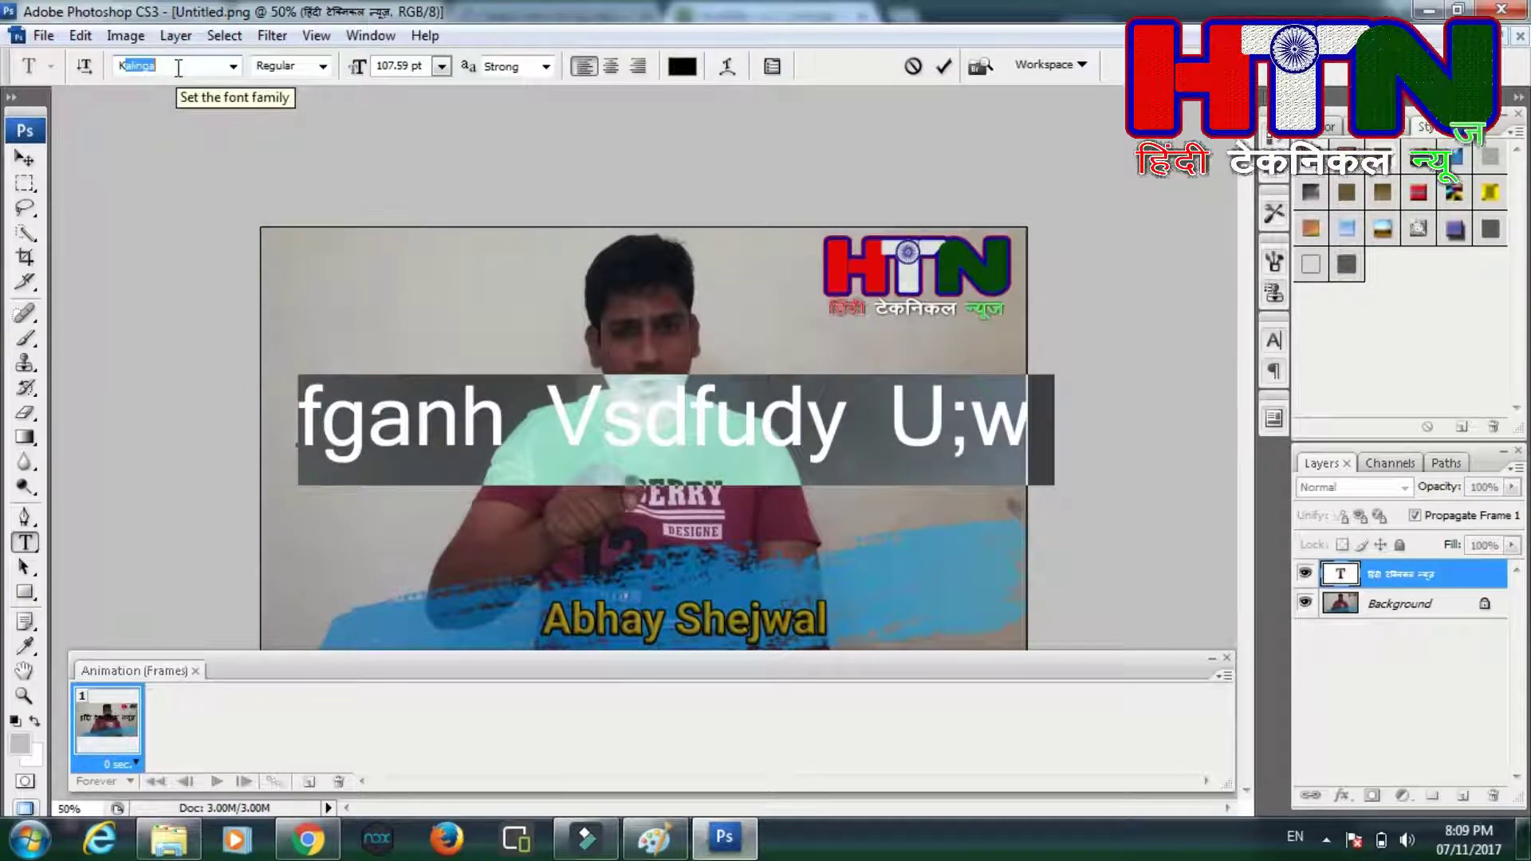
click(232, 68)
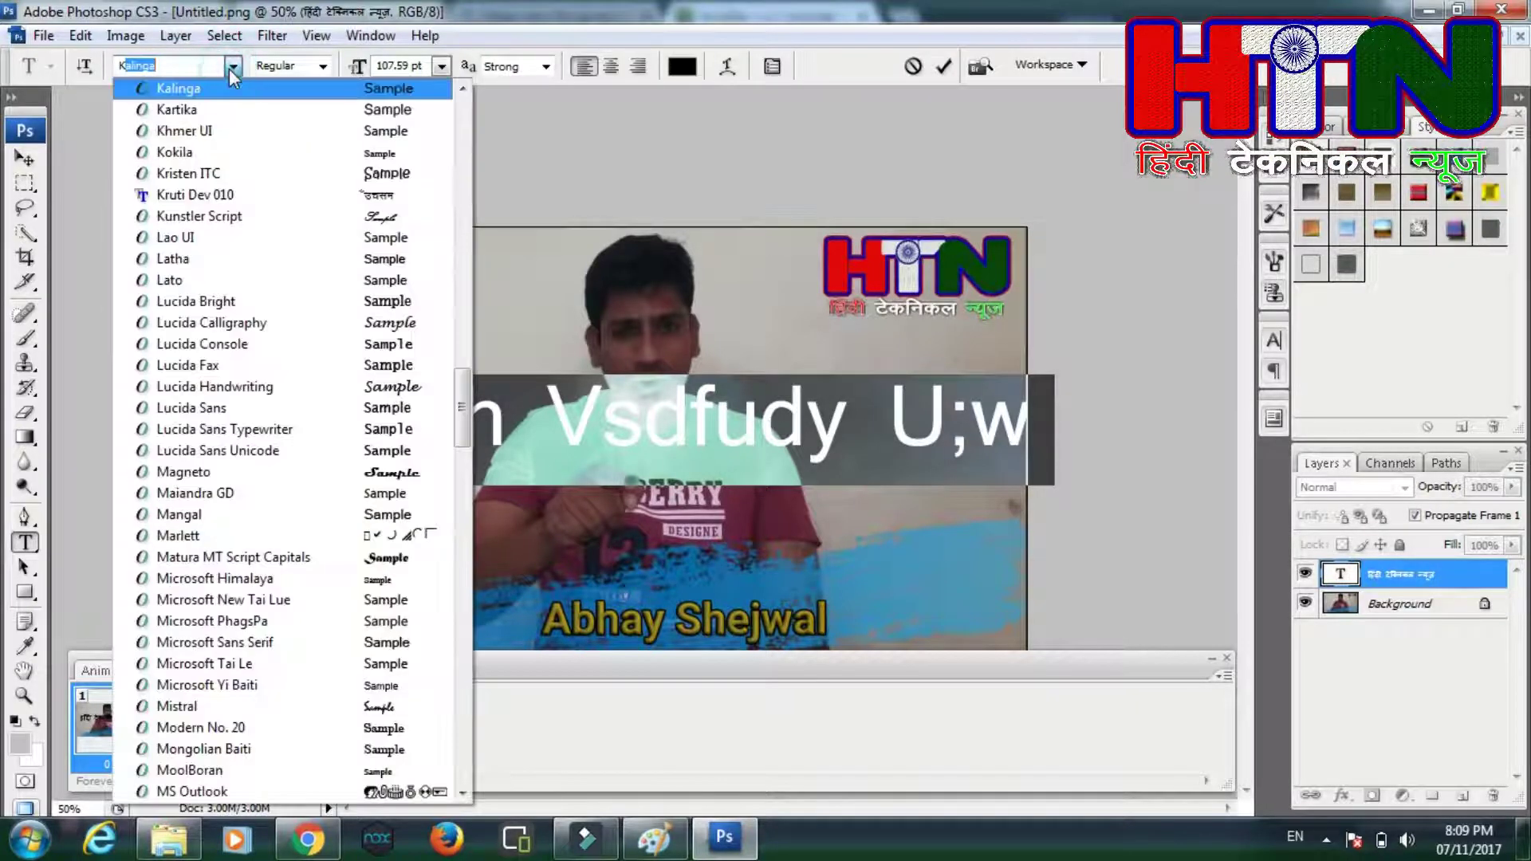
click(236, 199)
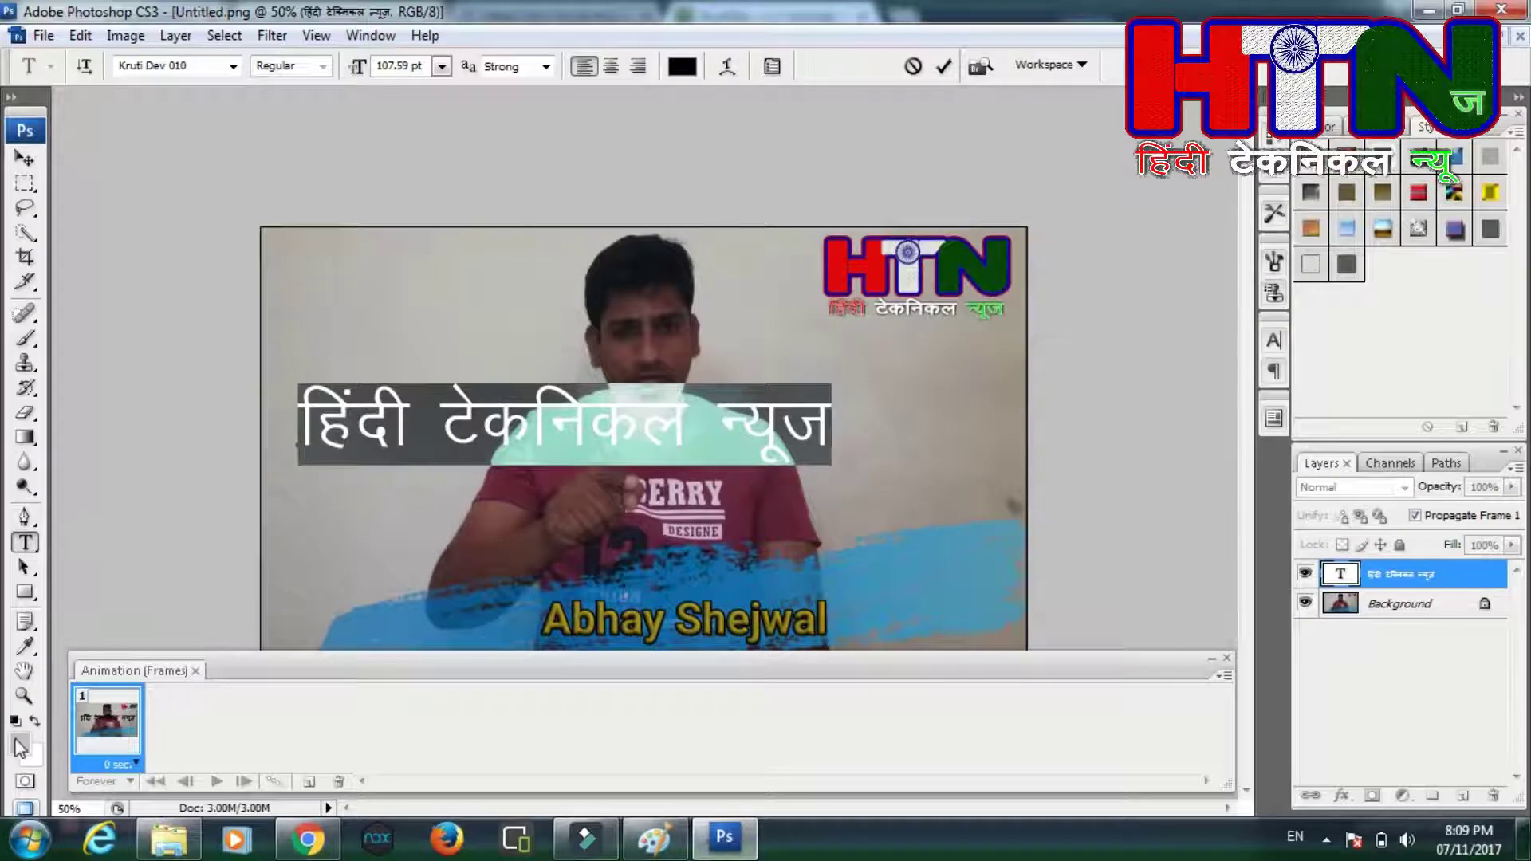
Pick blue as the headline's text colour in the colour picker and commit the edit.
click(682, 68)
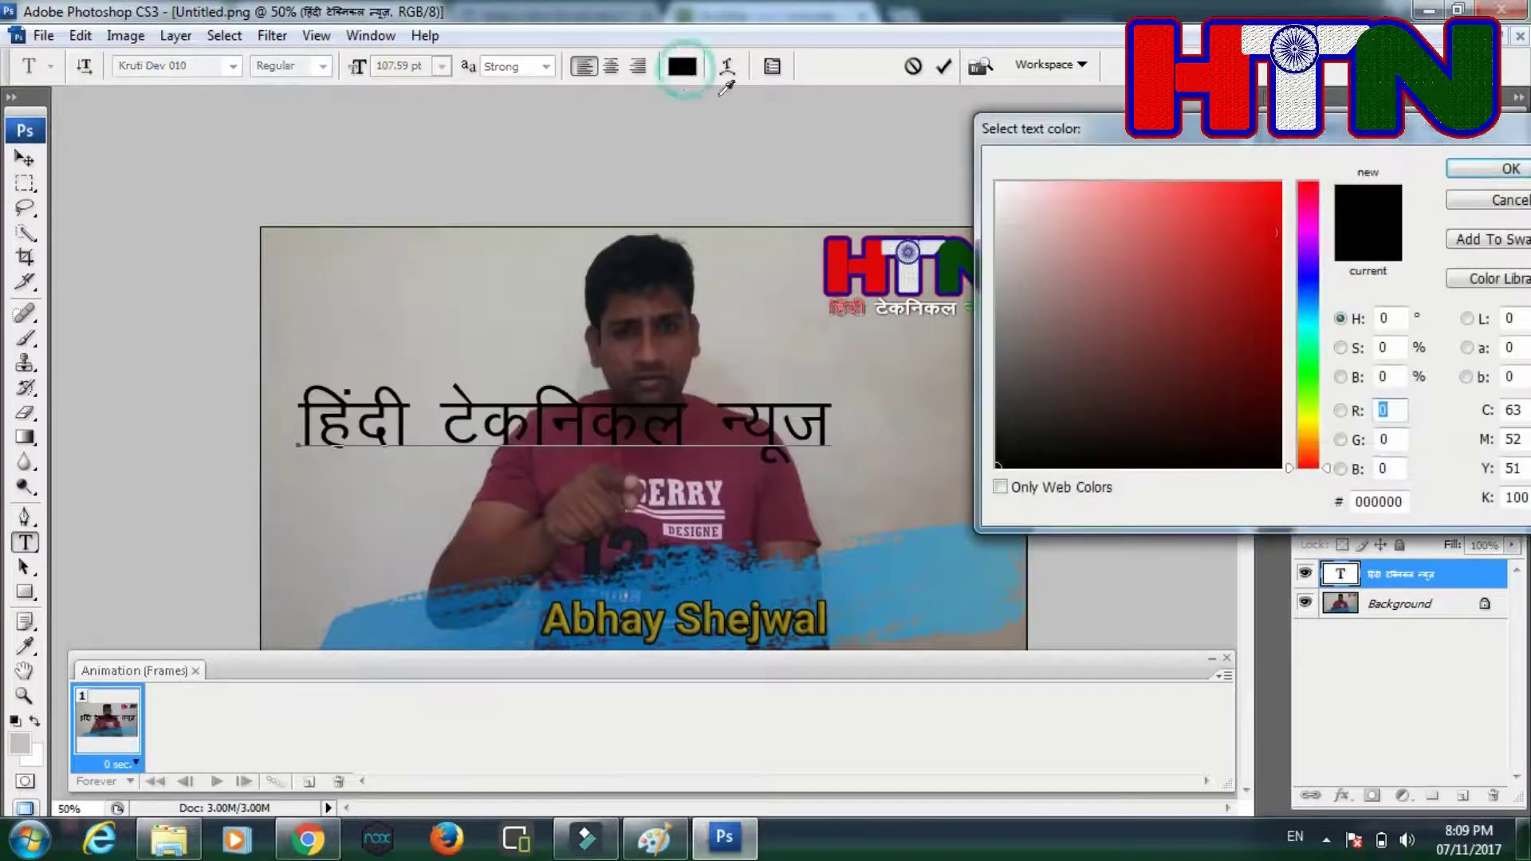
click(1267, 200)
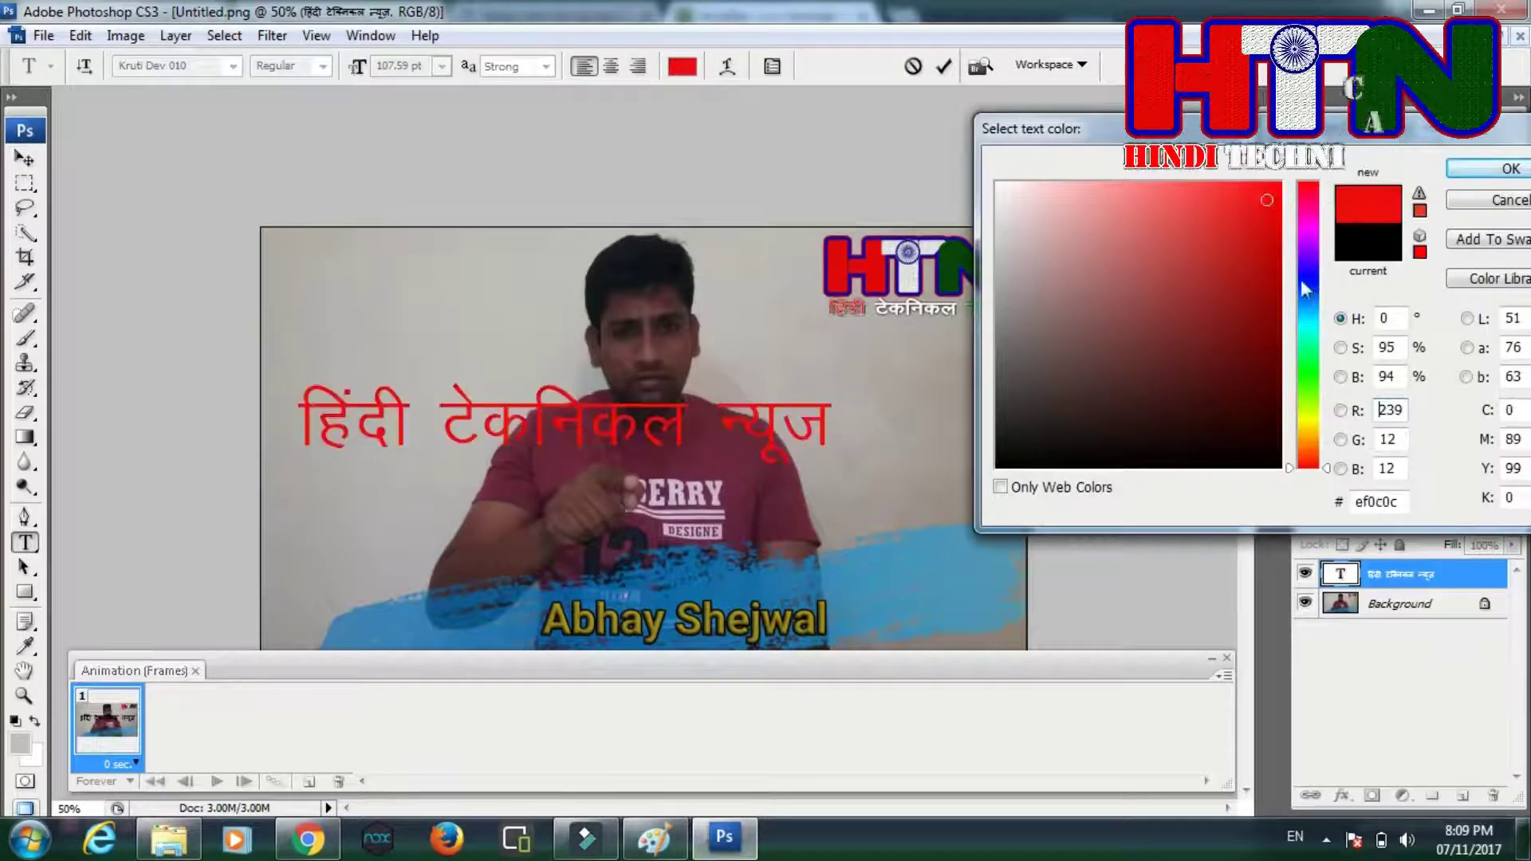
click(1302, 281)
click(1303, 401)
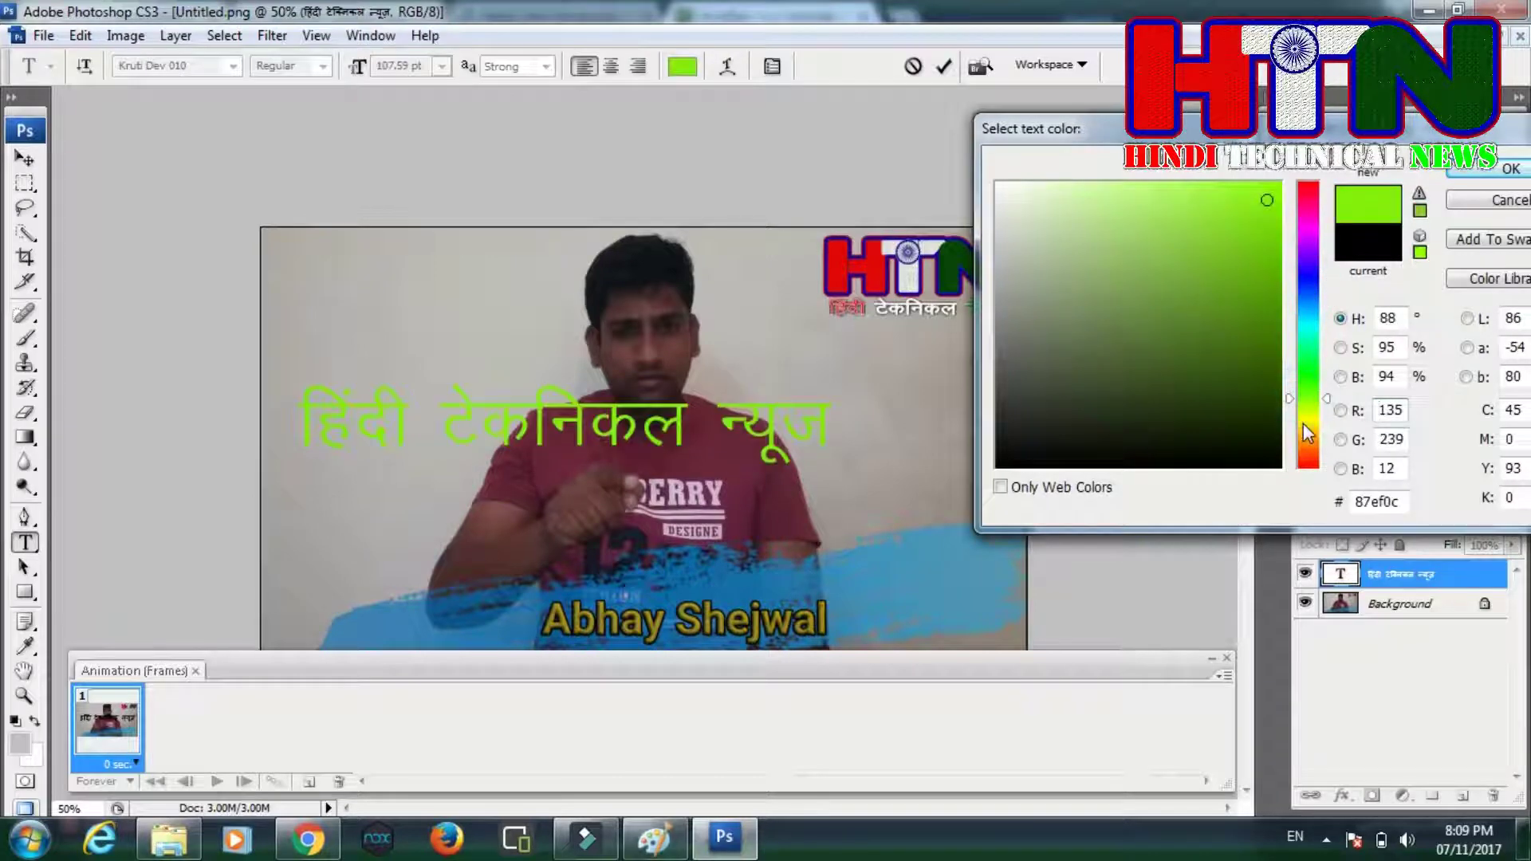
click(1303, 430)
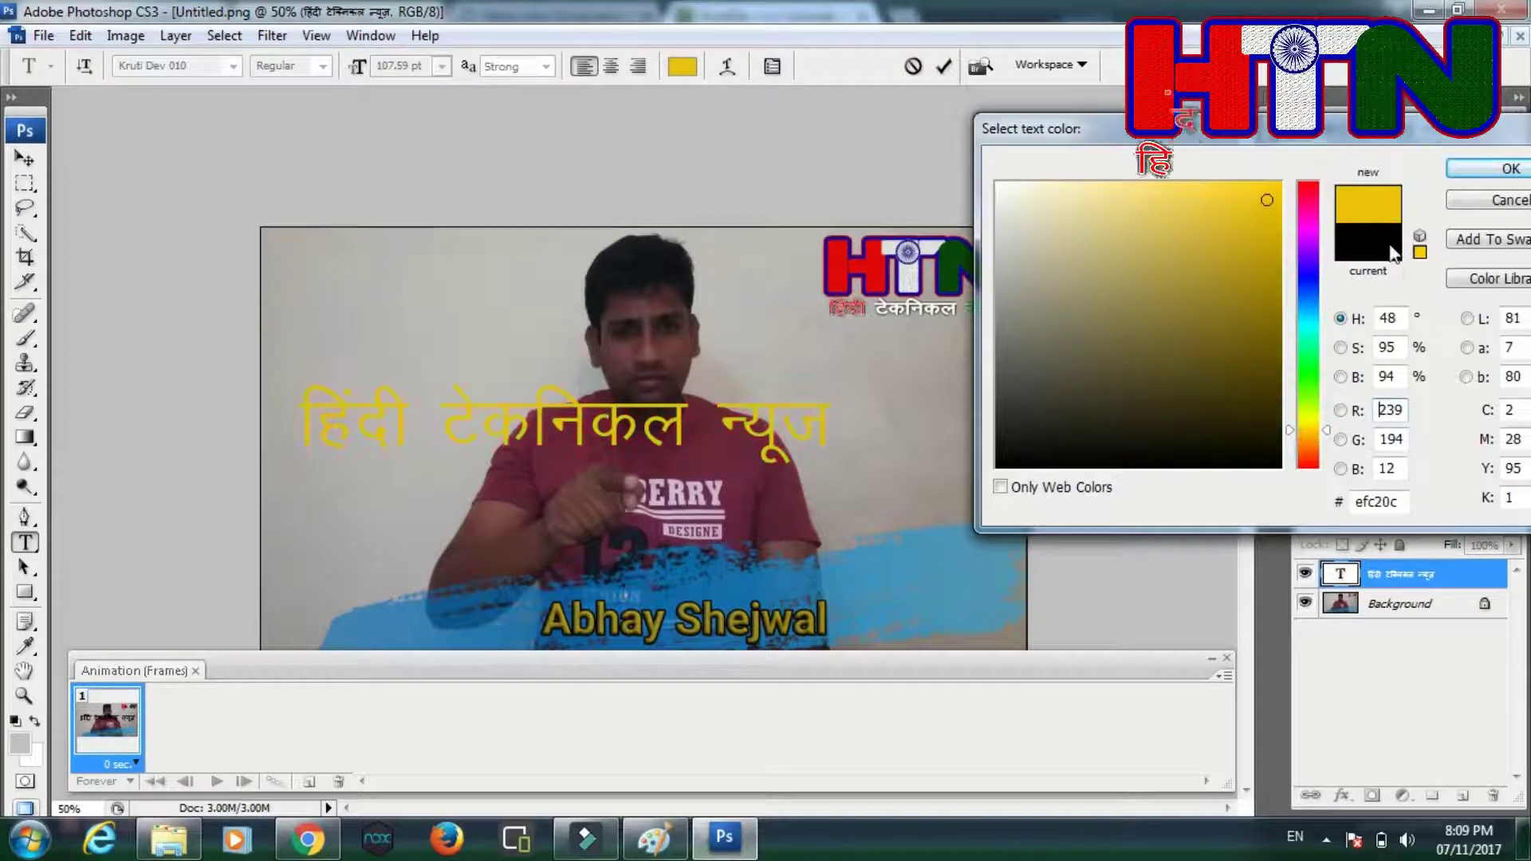
click(1303, 321)
click(1303, 294)
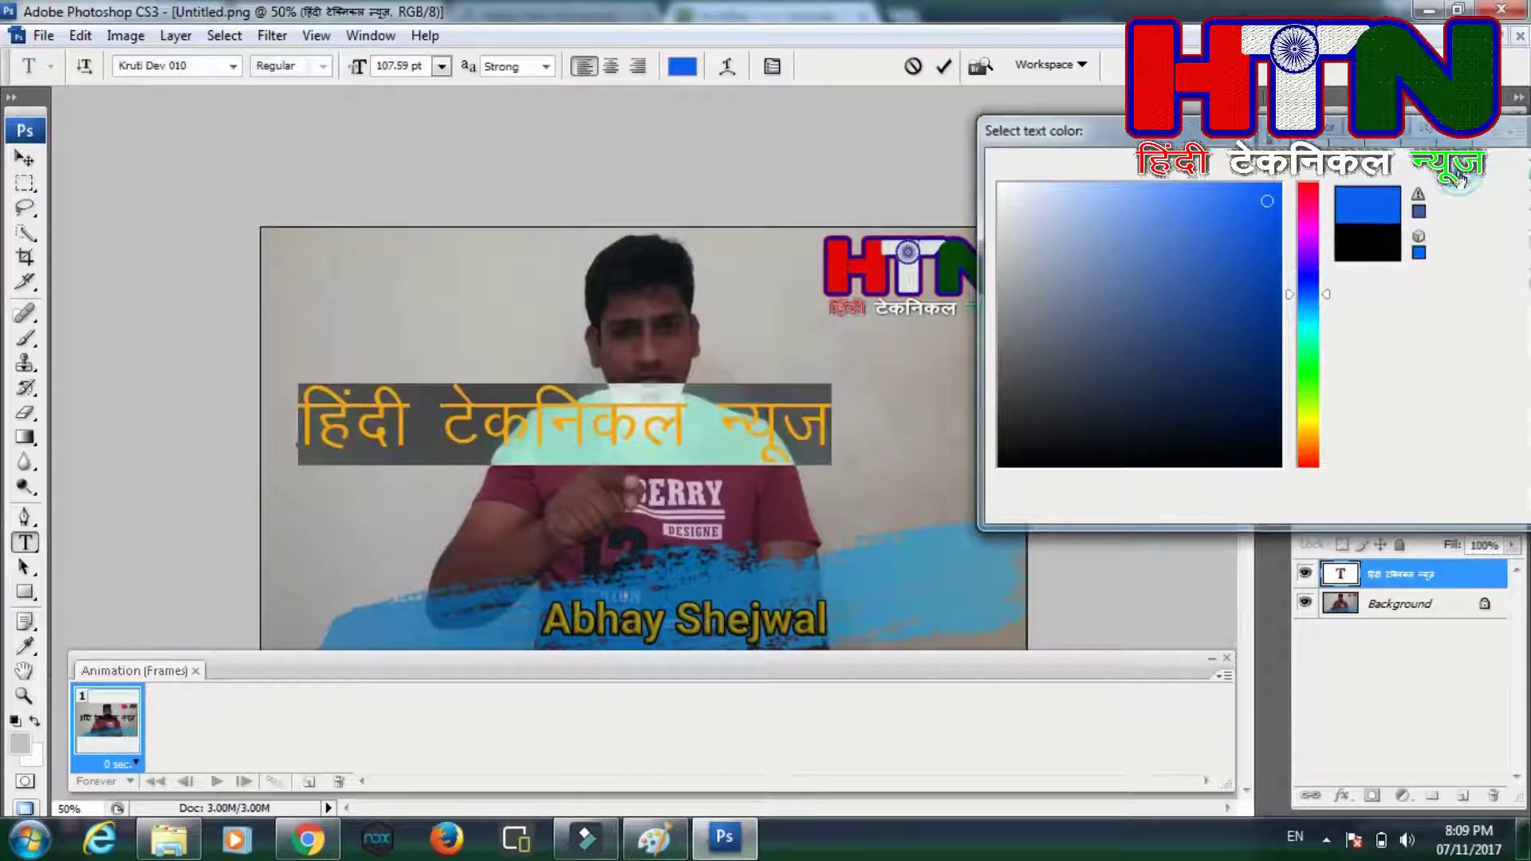
click(1460, 171)
click(24, 158)
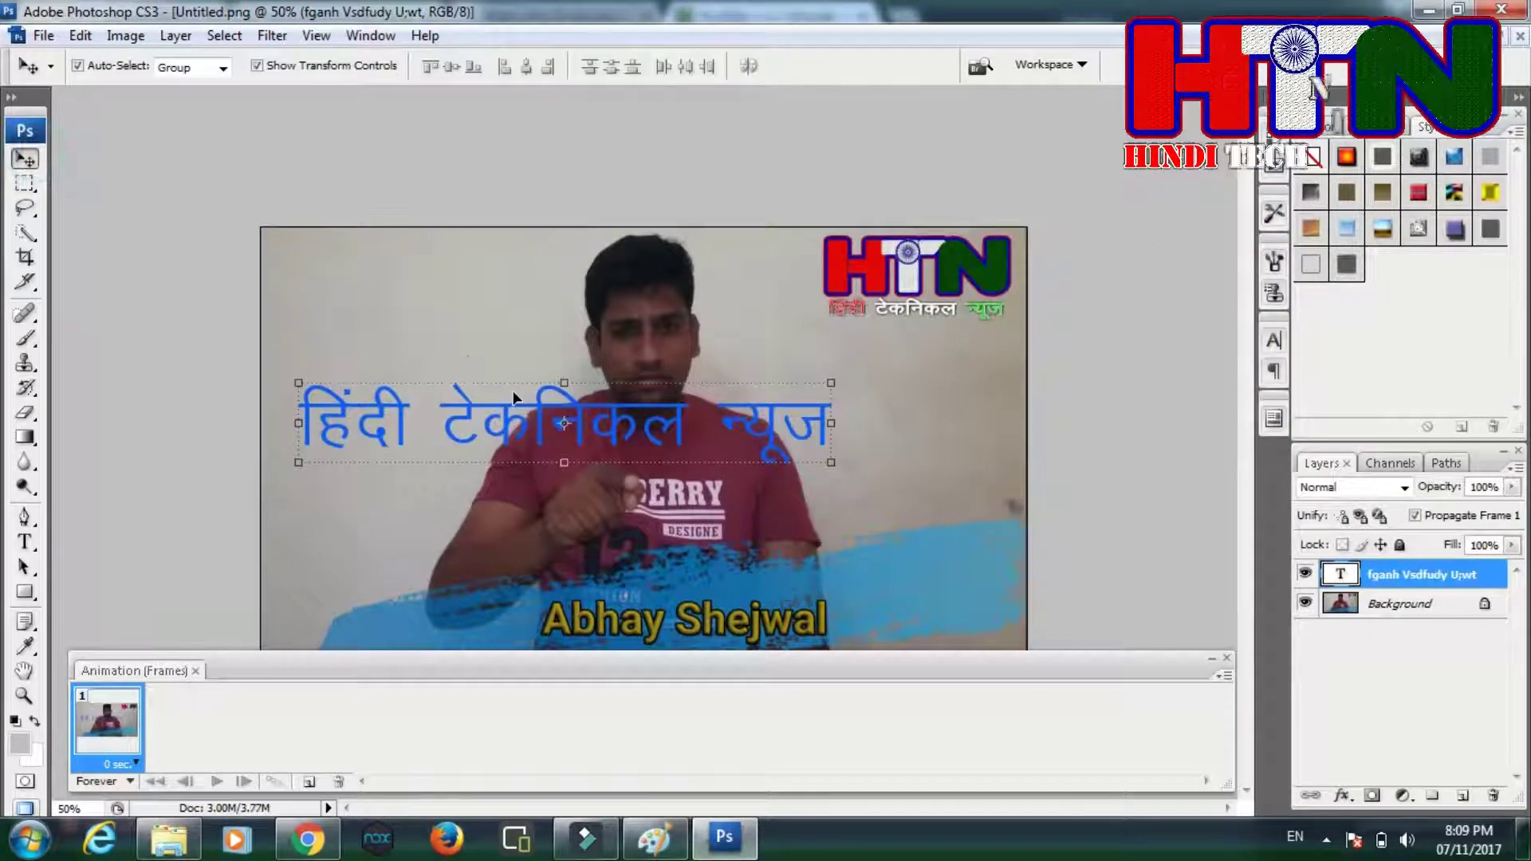
Drag the blue headline upward so it sits above the speaker's face.
drag(524, 393, 491, 316)
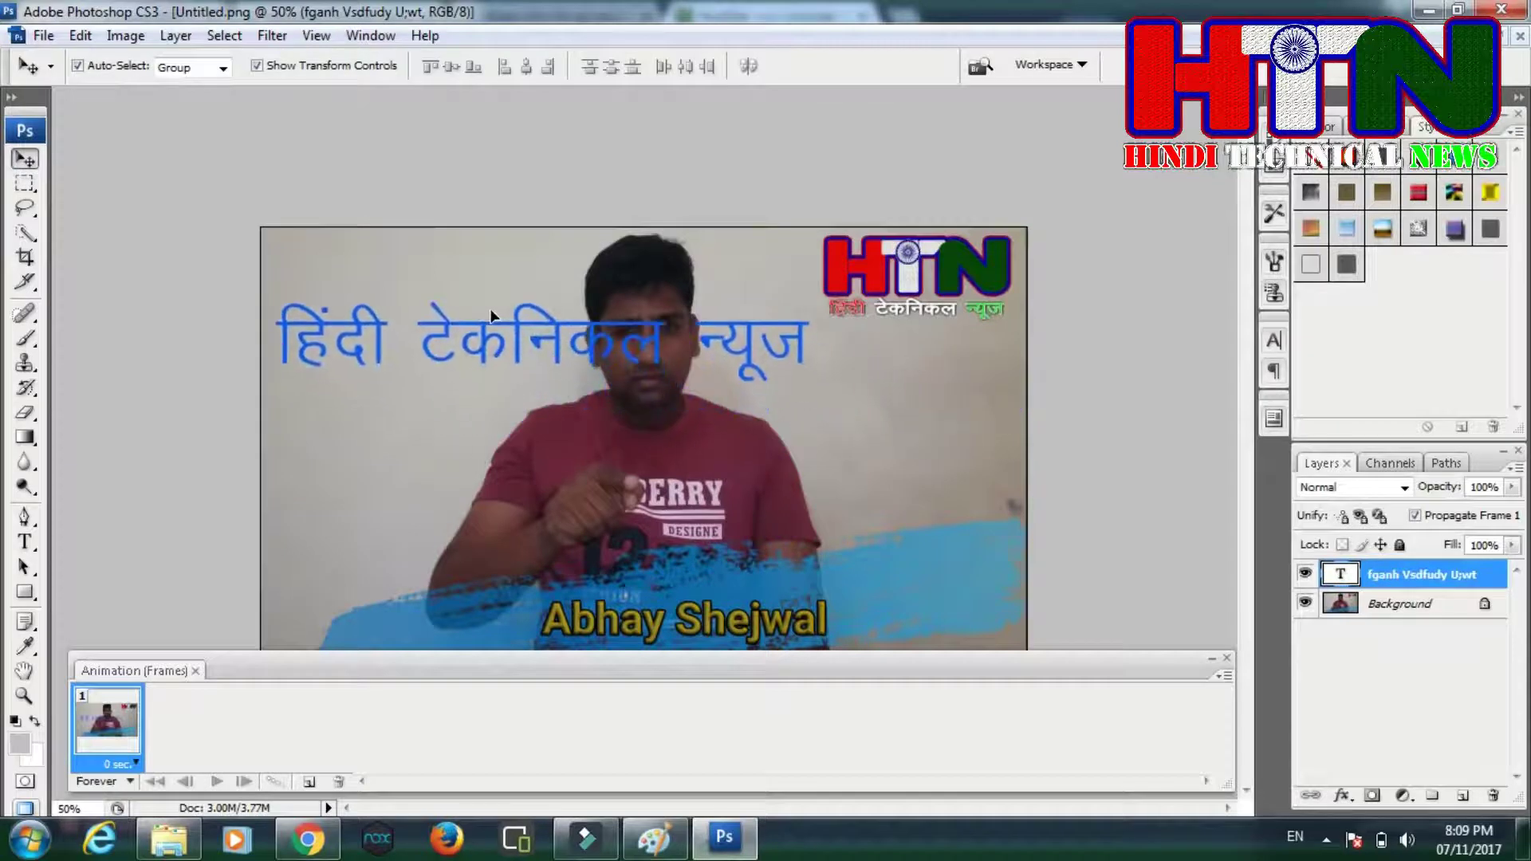